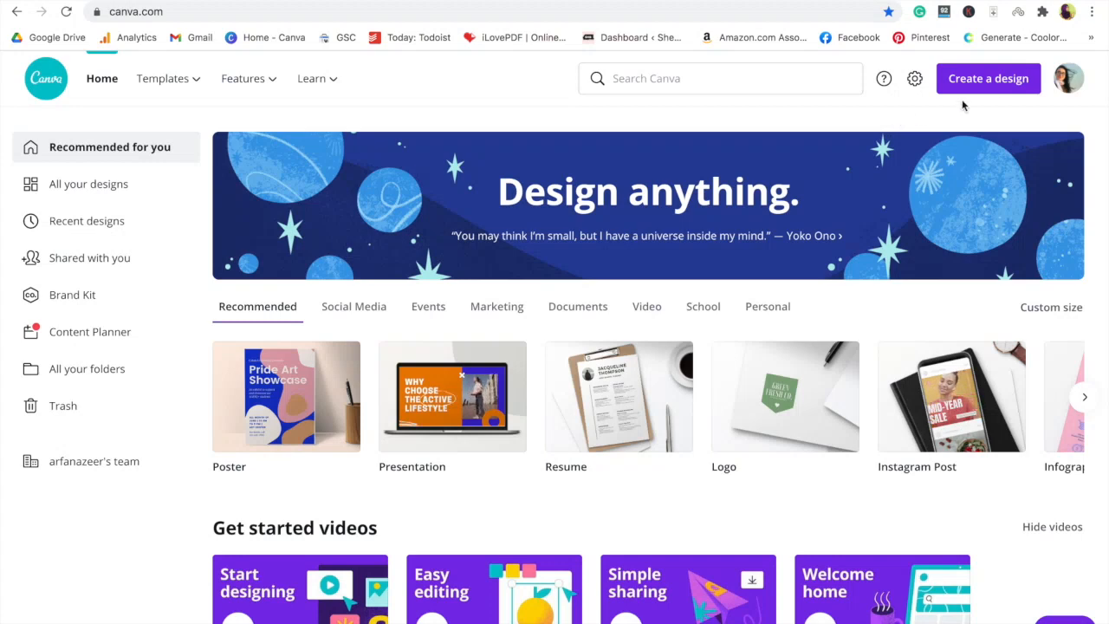
Step: Start a new design, look up the Pinterest Pin design type and view the custom size fields
left_click(992, 85)
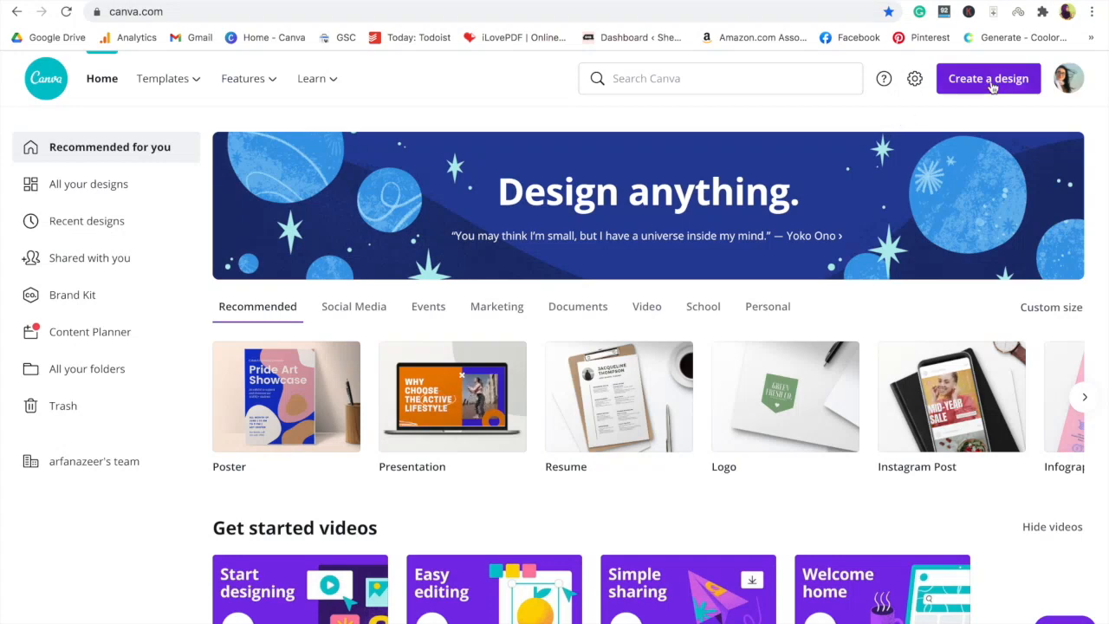
type("pi")
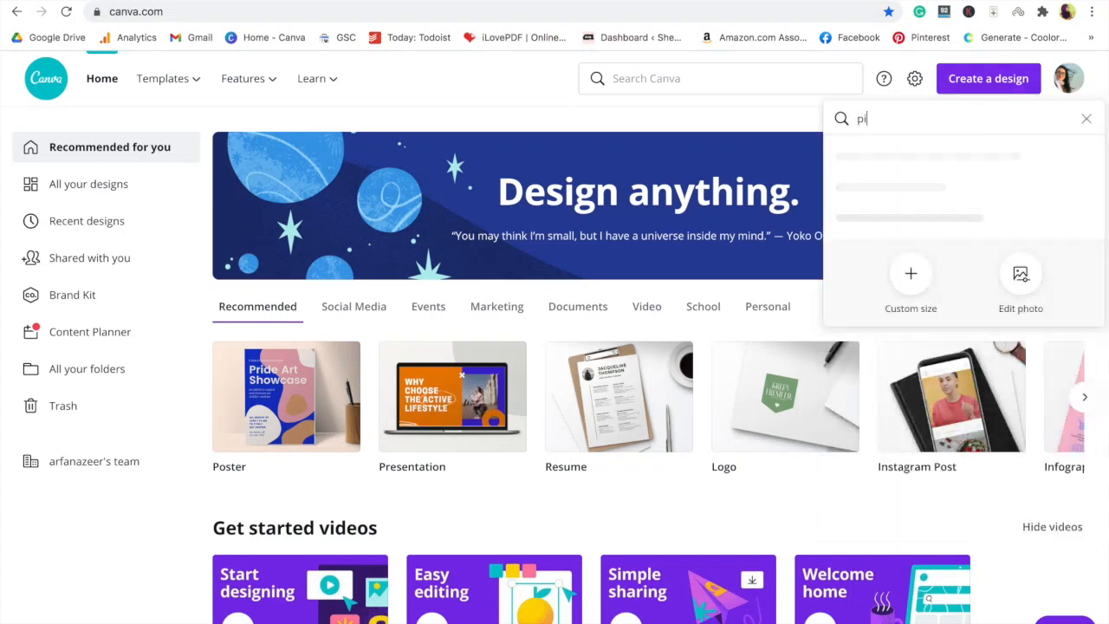
type("nterest pim")
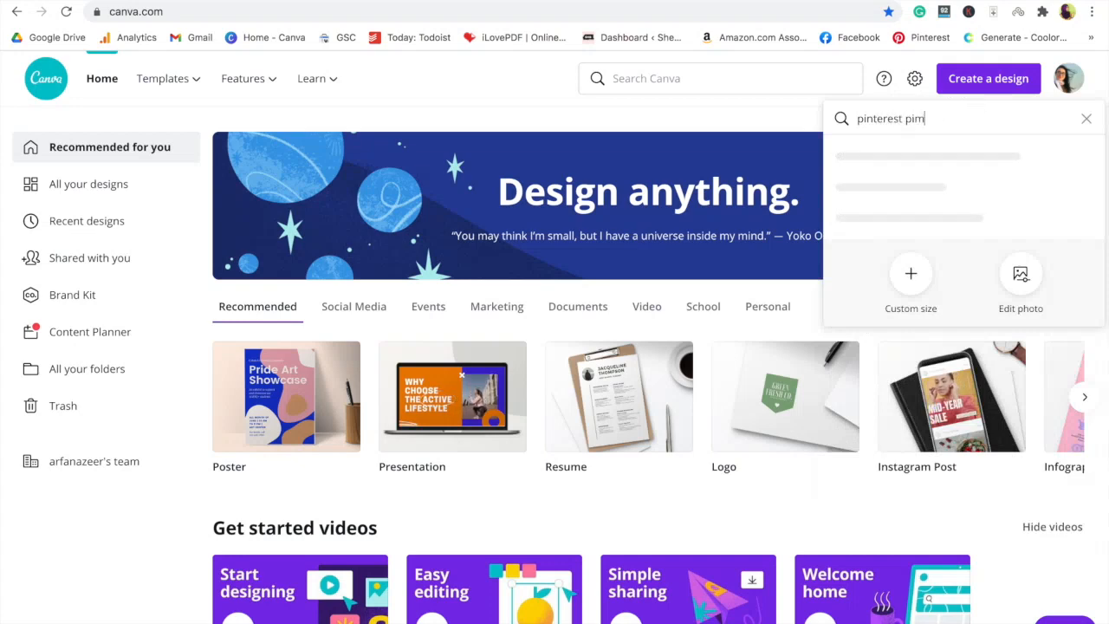
key("BackSpace")
type("n")
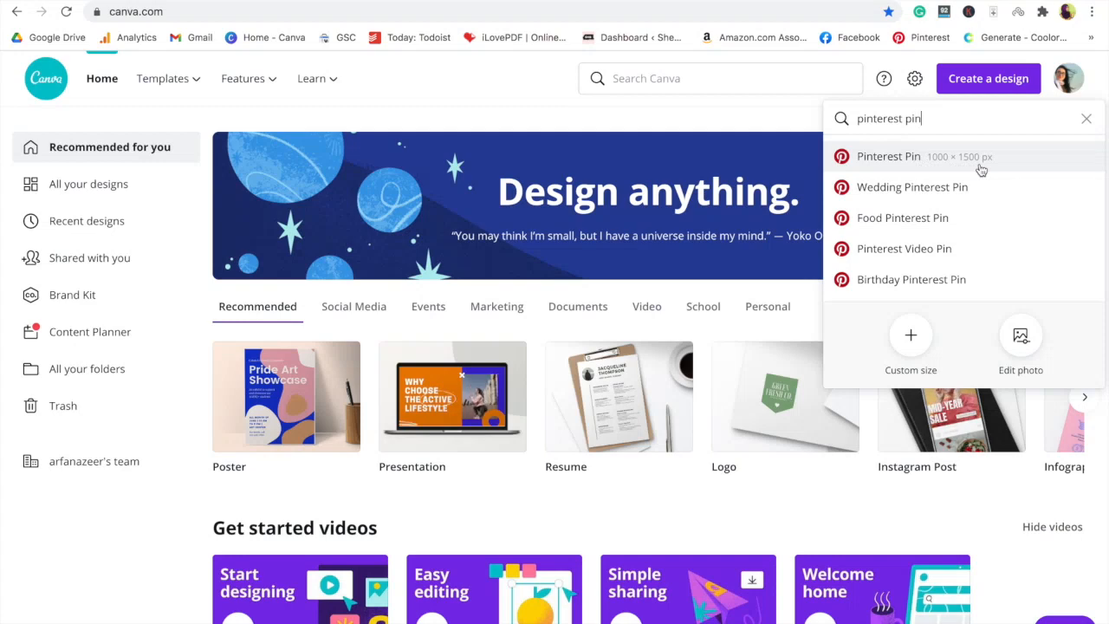
left_click(911, 338)
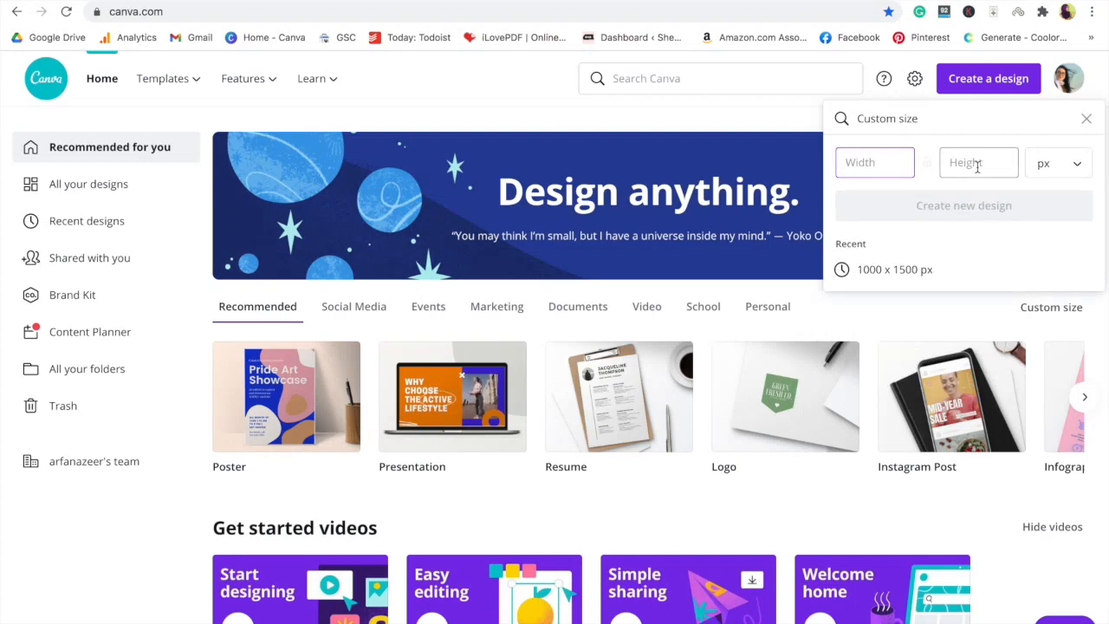
left_click(1086, 119)
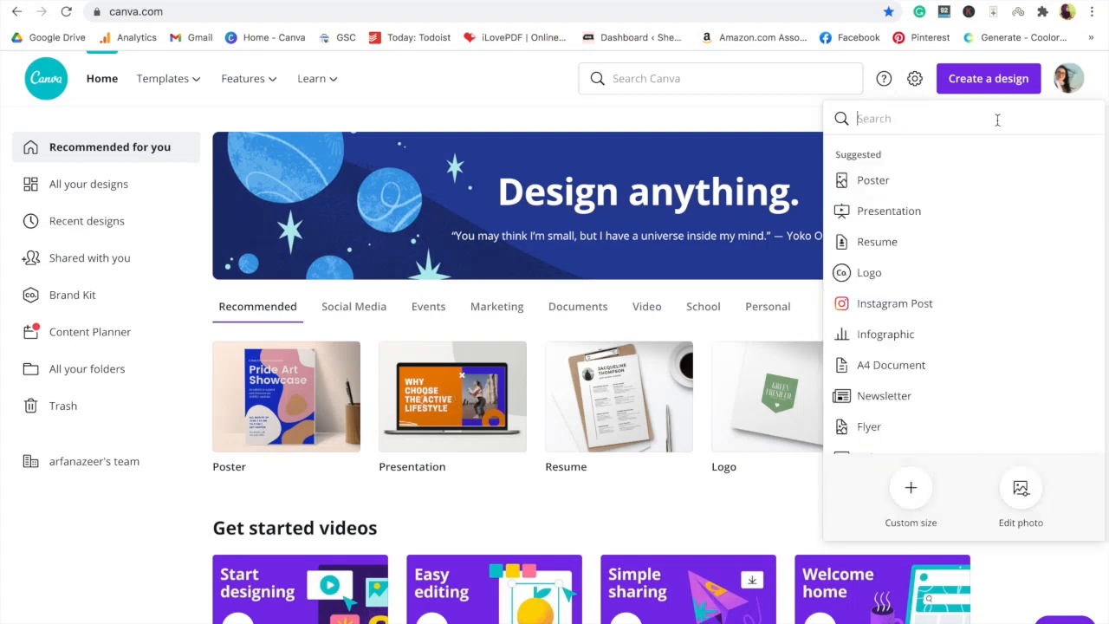
Step: Search the design types for "pinterest pin" and create a blank Pinterest Pin design
type("pinteres")
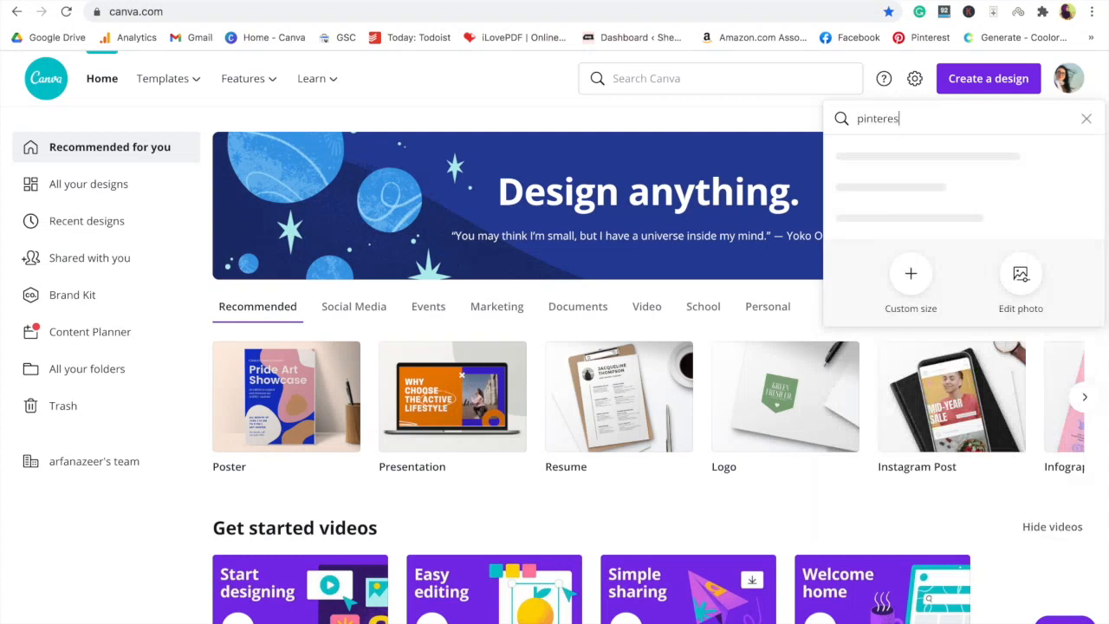
type("t pin")
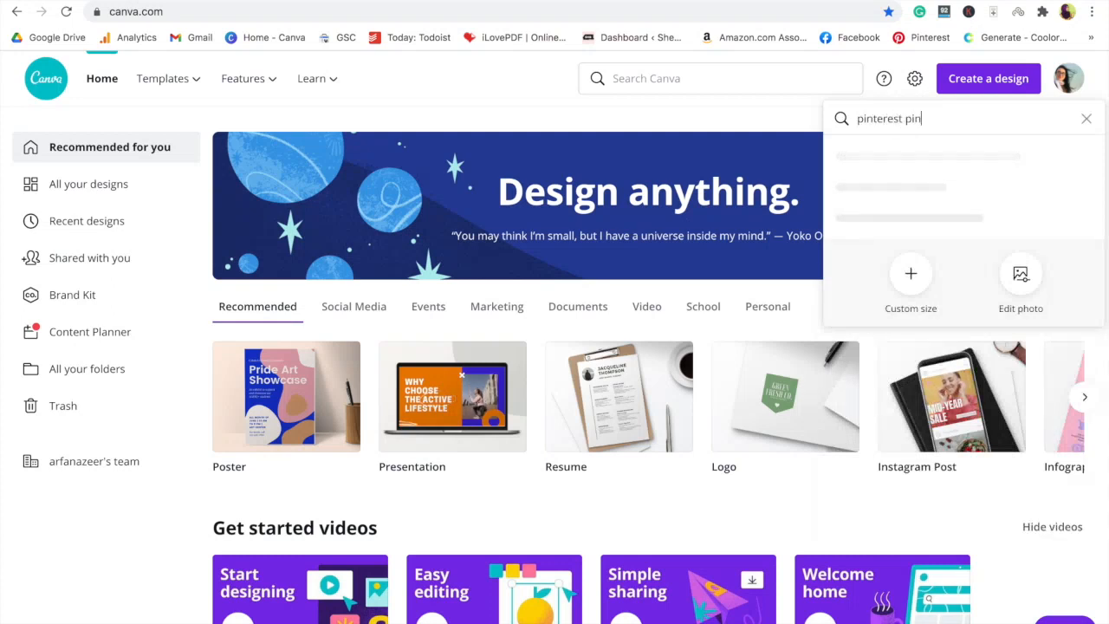
left_click(930, 146)
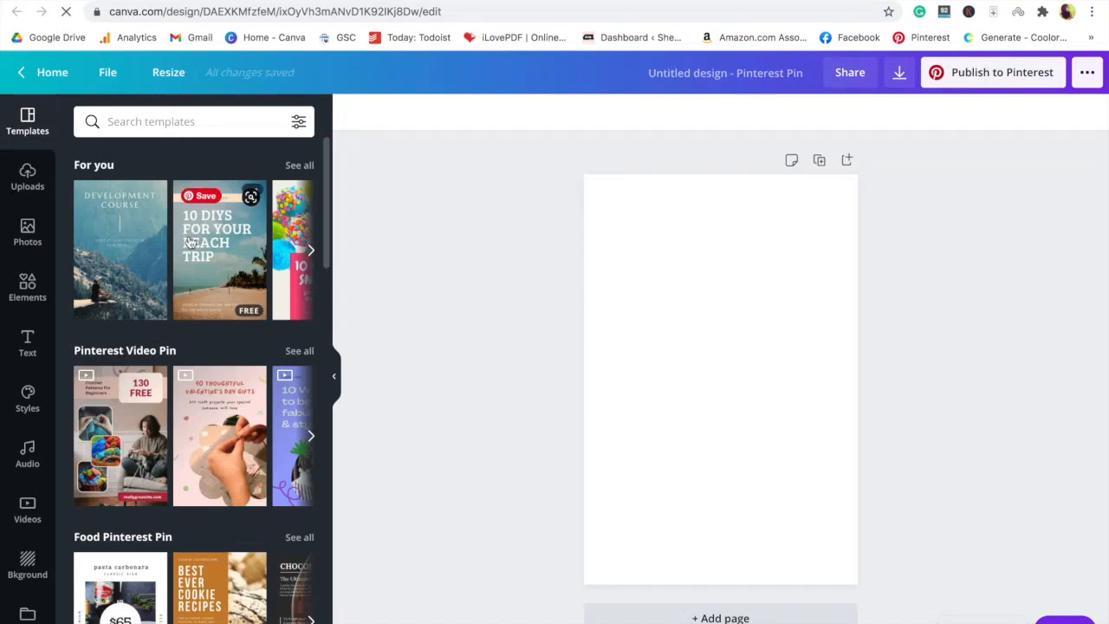
Step: Browse the Pinterest Pin templates and try the "10 DIYs for Your Beach Trip" and "Development Course" templates on the page
scroll(158, 564, "down", 2)
scroll(158, 564, "down", 10)
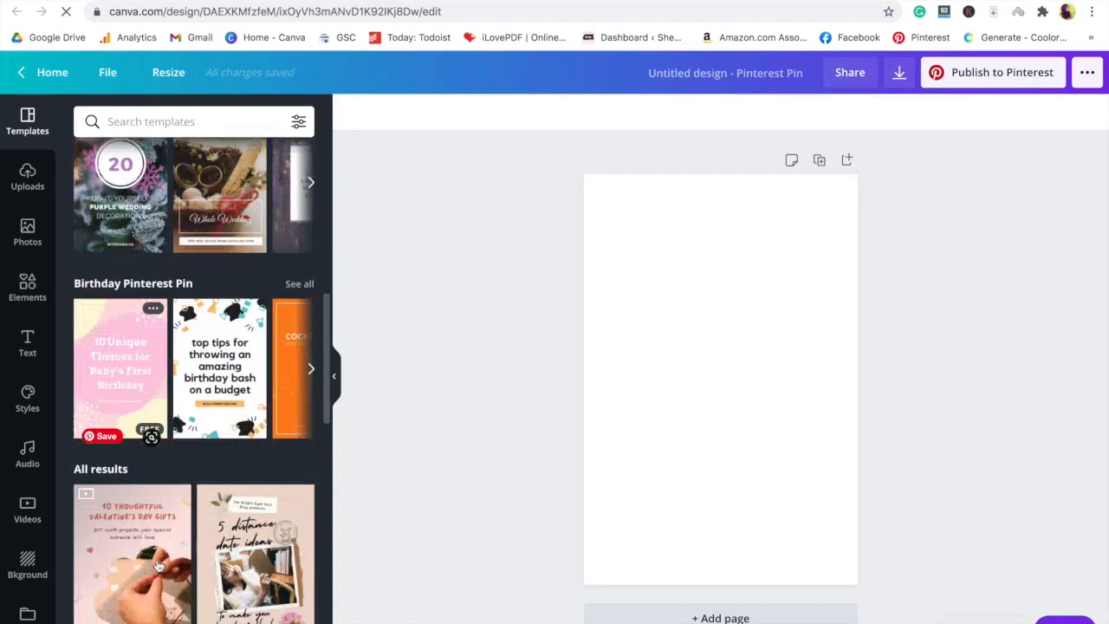
mouse_move(169, 574)
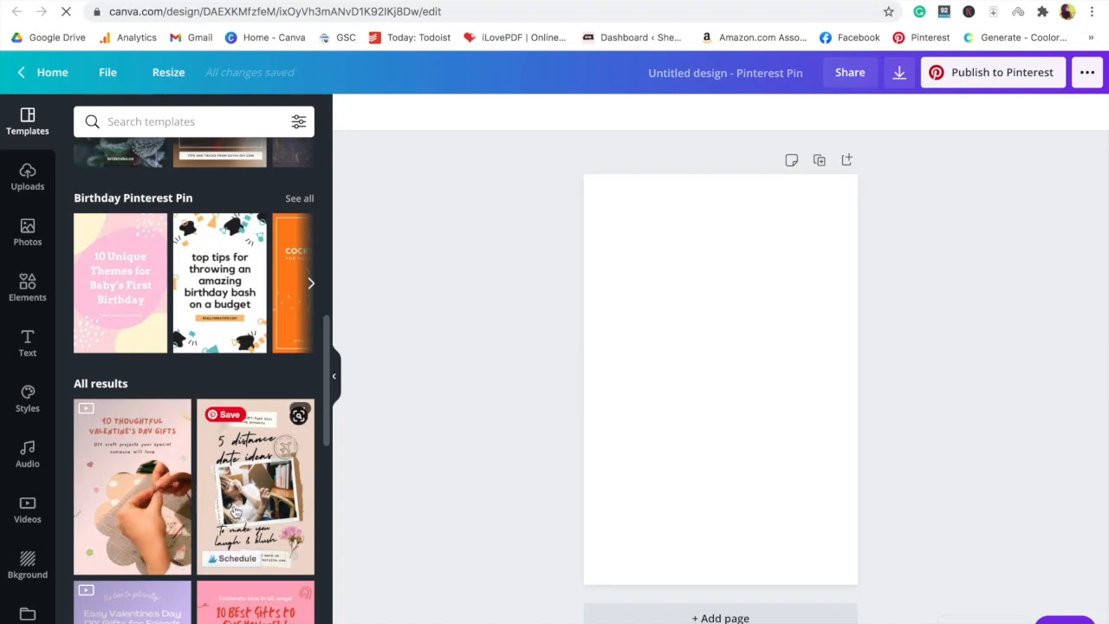
scroll(178, 390, "up", 8)
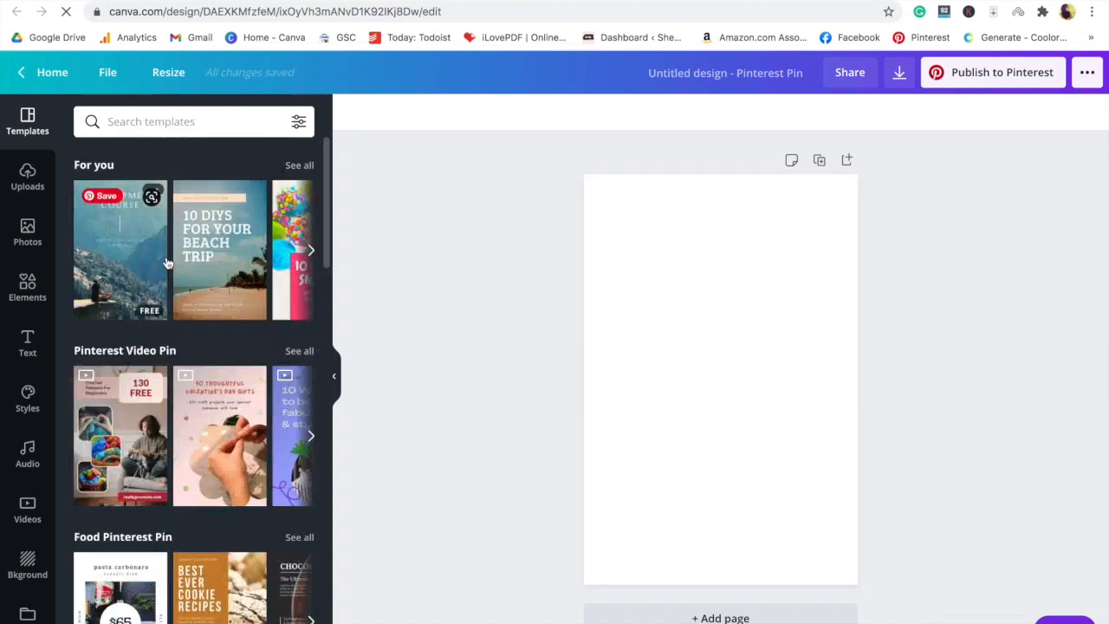
left_click(241, 297)
left_click(596, 384)
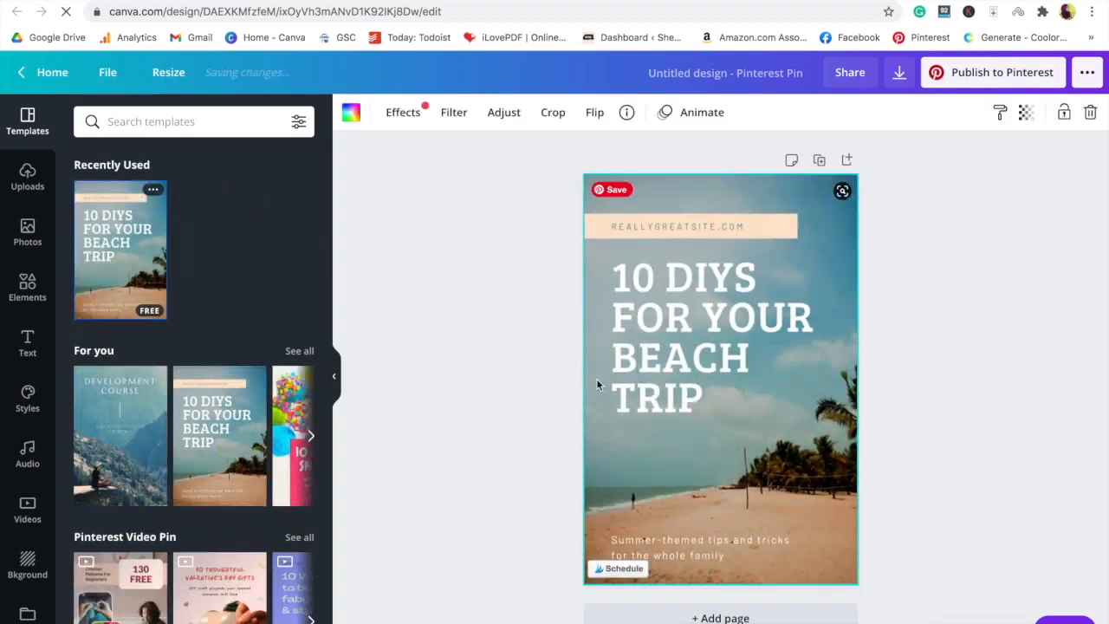
left_click(121, 433)
left_click(796, 445)
scroll(242, 507, "down", 8)
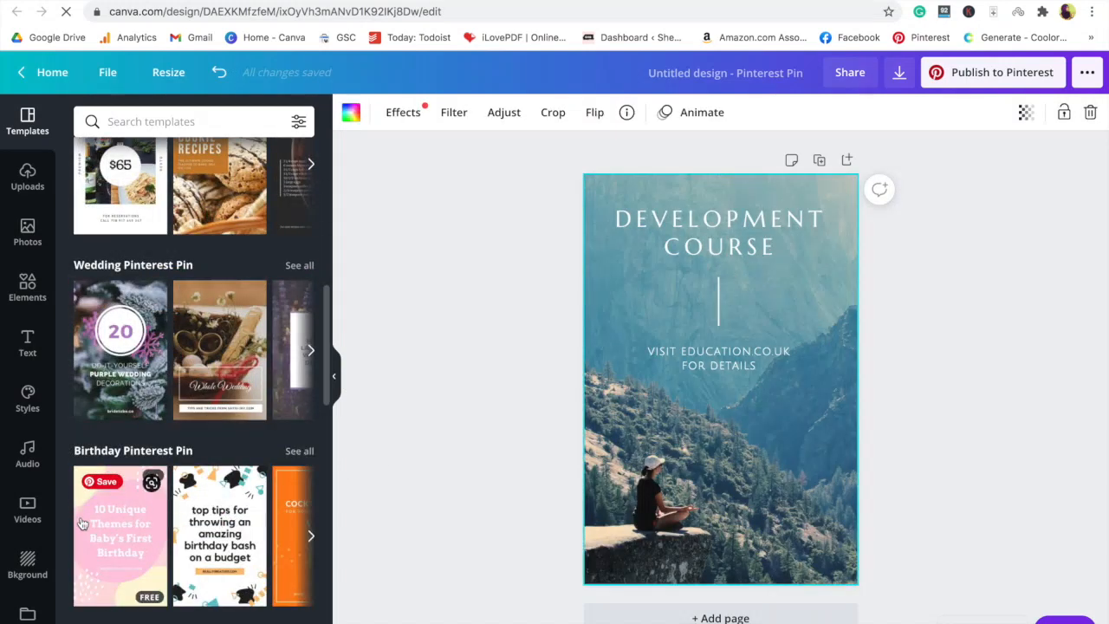
left_click(80, 522)
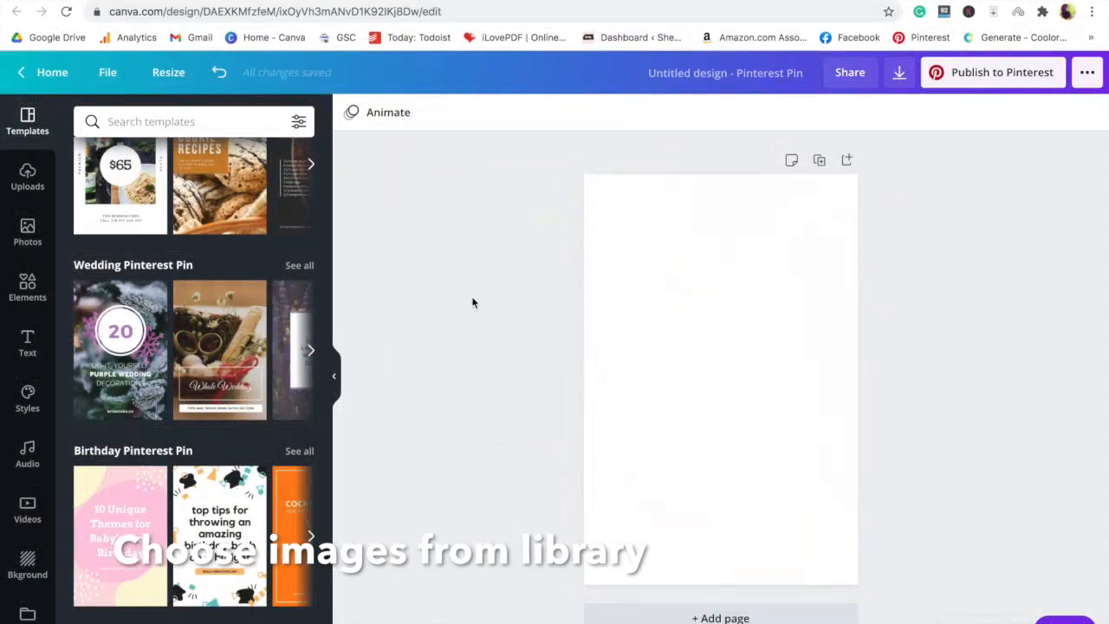
Step: Search the stock photo library for "self care"
left_click(25, 250)
left_click(176, 126)
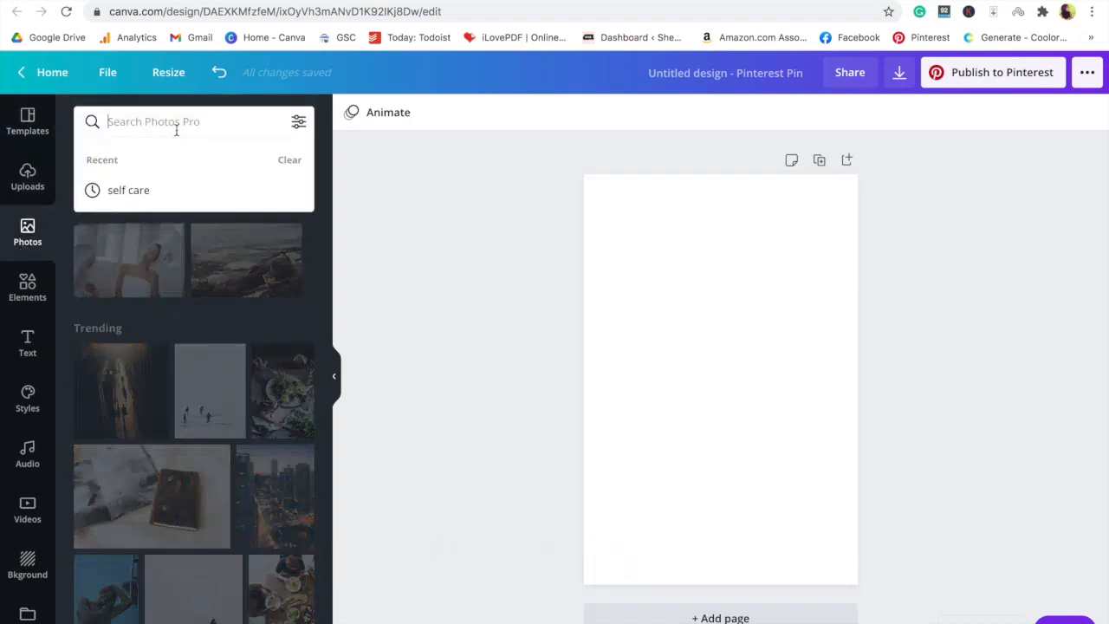
type("self care")
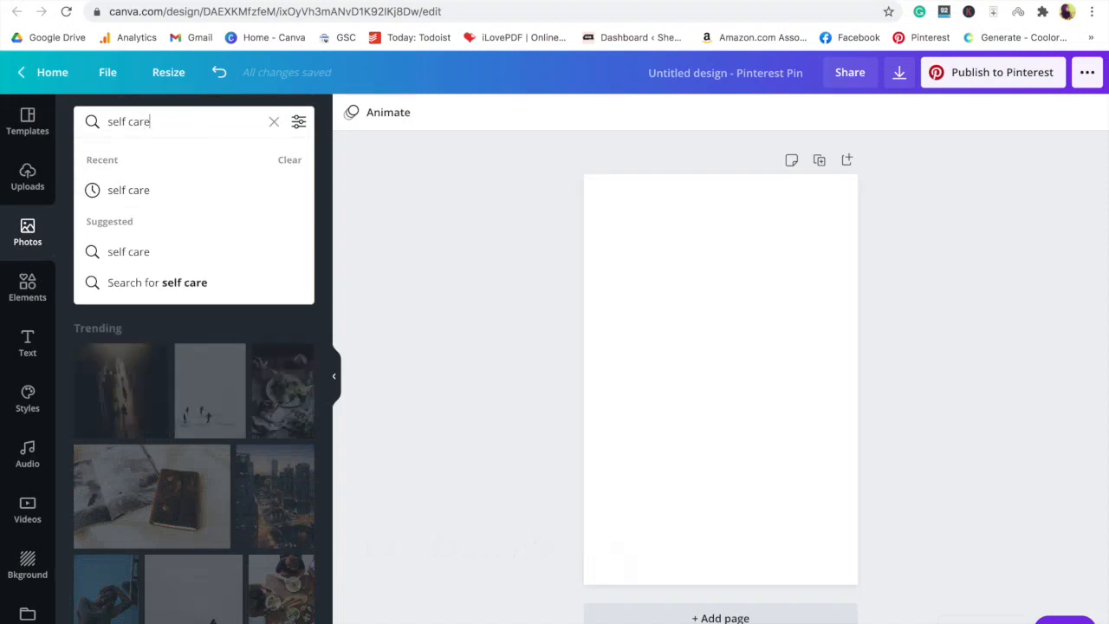
key("Return")
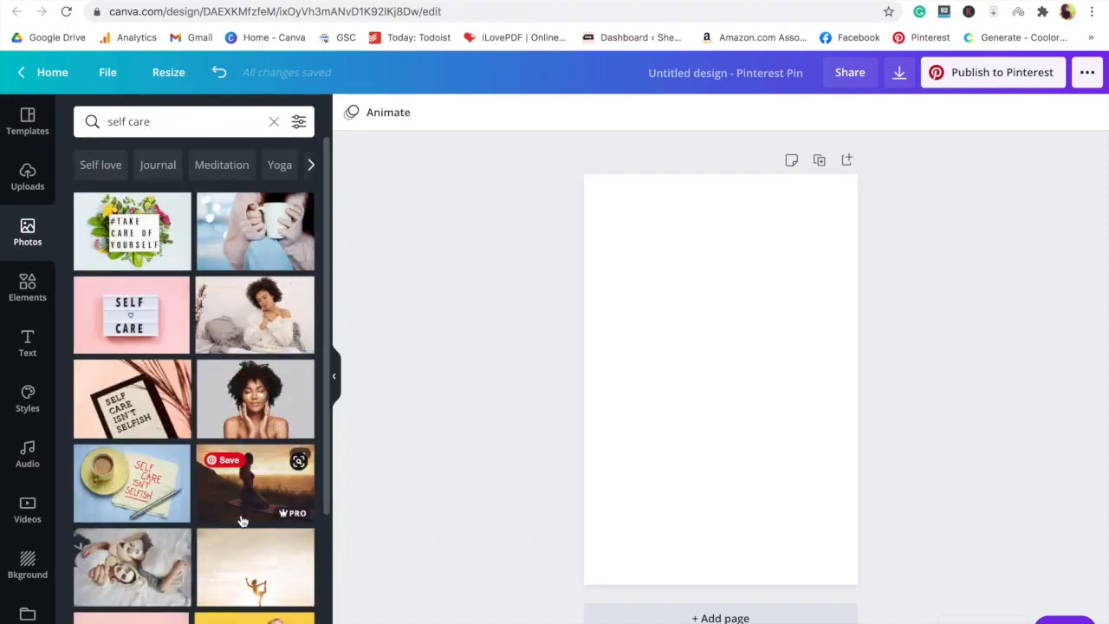
Step: Try the pale-sky yoga pose photo and the face mask photo on the page, removing each one again
scroll(242, 520, "down", 2)
scroll(242, 520, "down", 1)
left_click(253, 390)
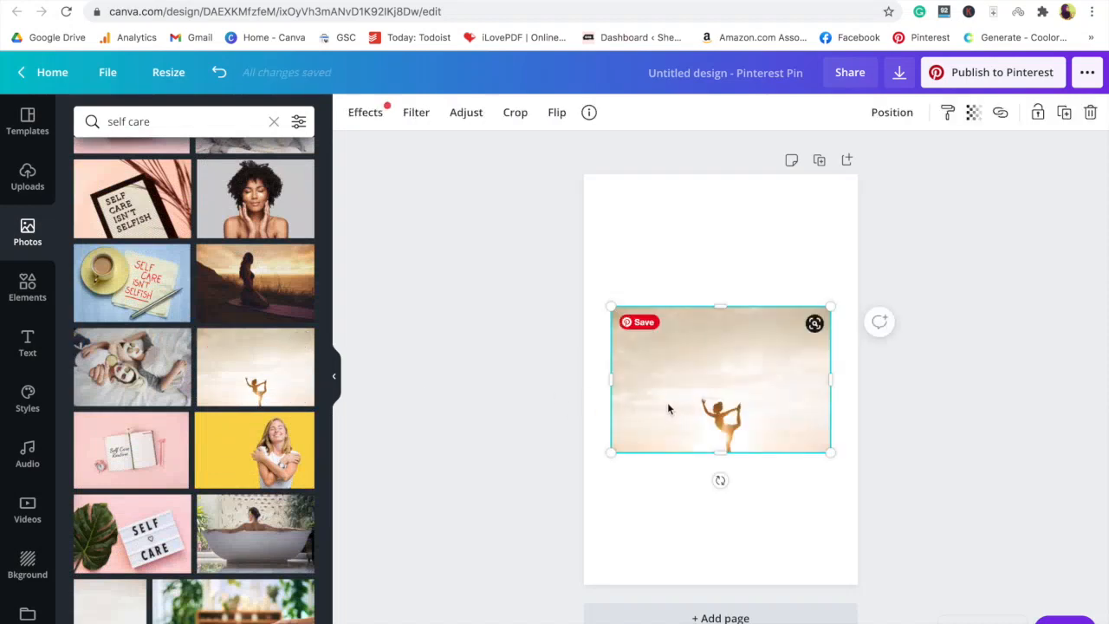
key("Delete")
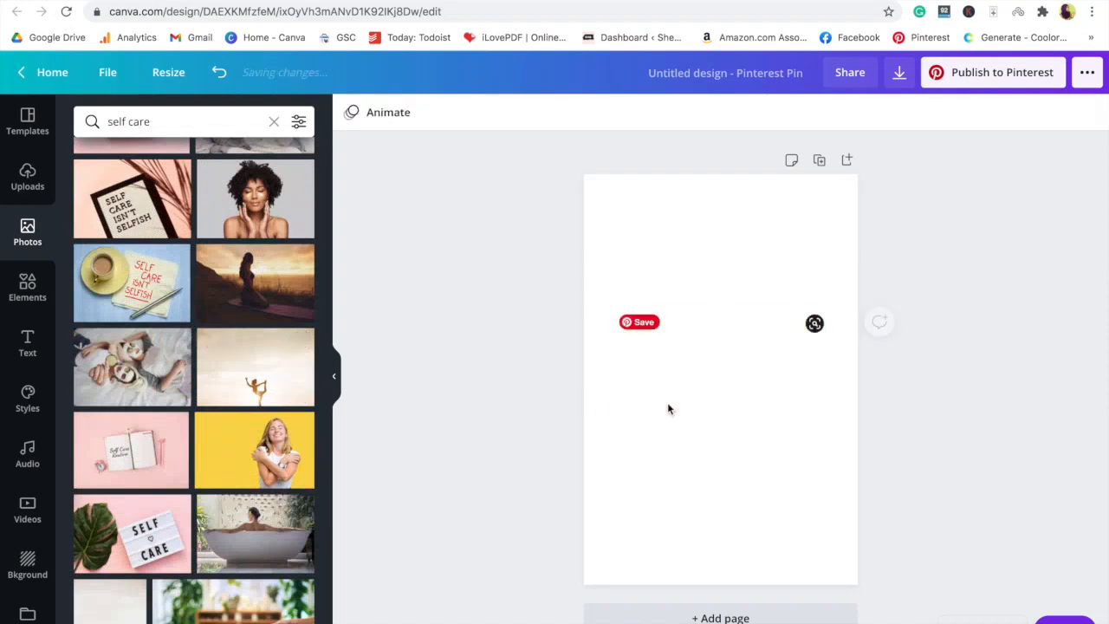
left_click(140, 381)
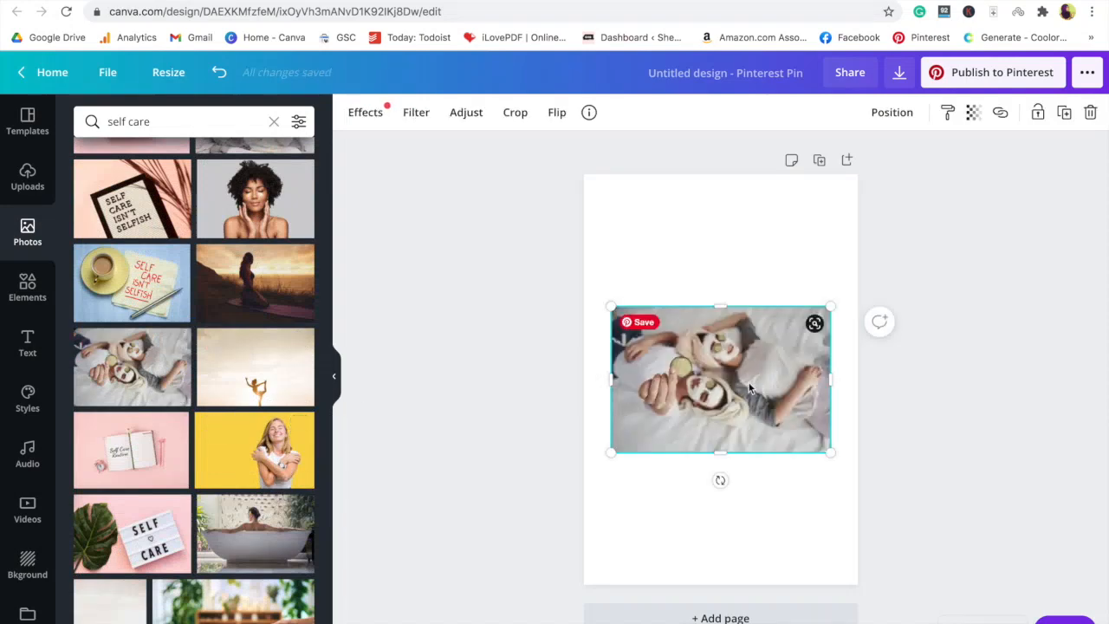
key("Delete")
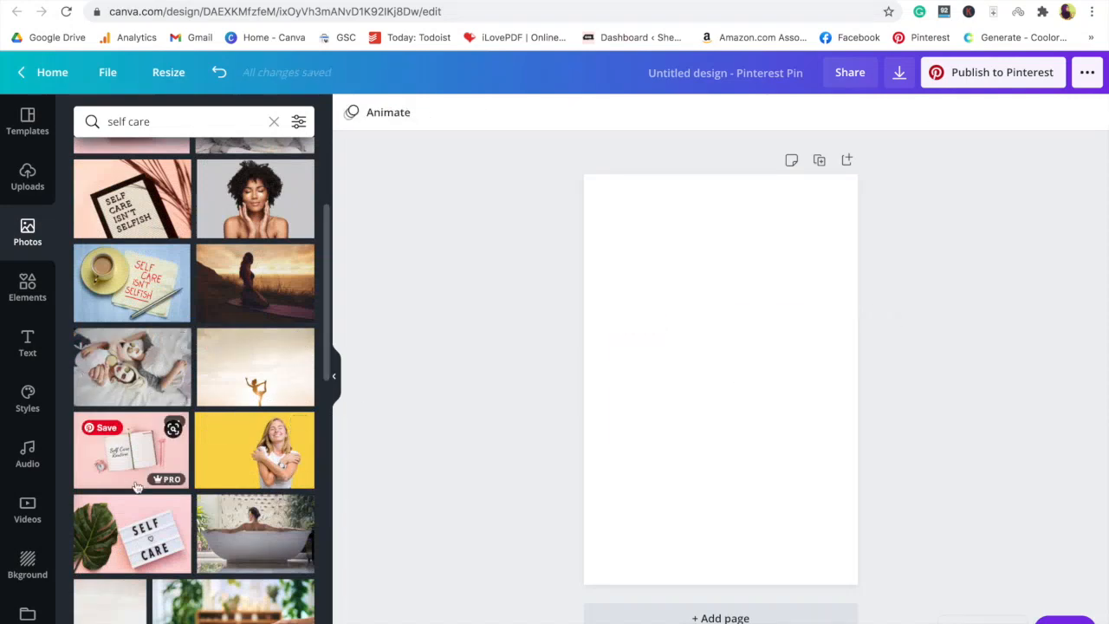
Step: Try the photo of a woman seen from behind at sunset and the water glass photo, removing each one again
scroll(242, 554, "down", 3)
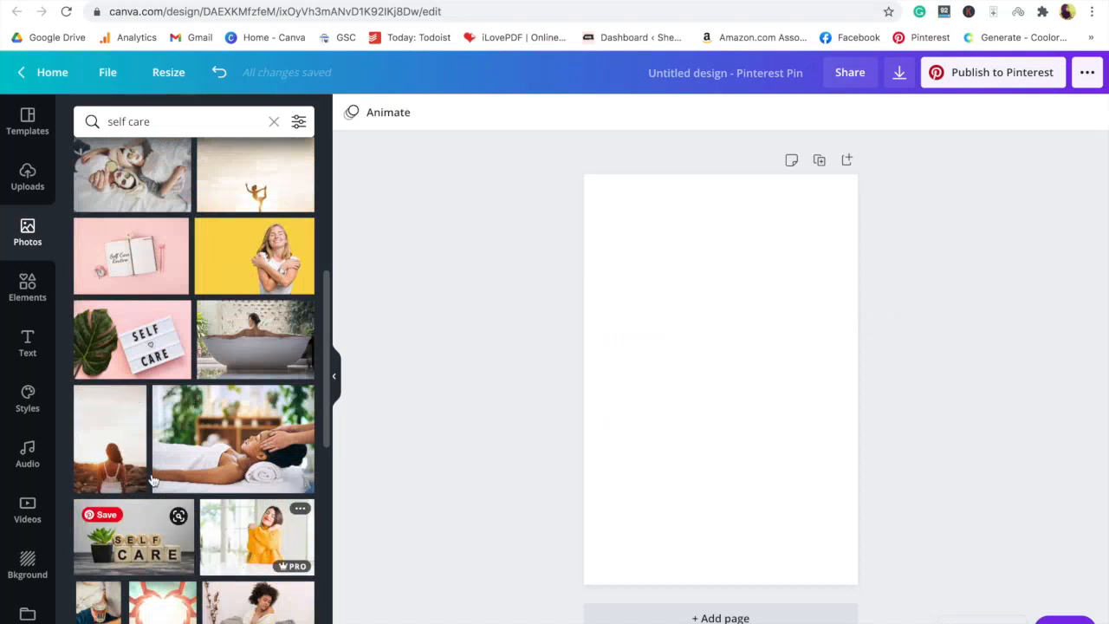
left_click(121, 450)
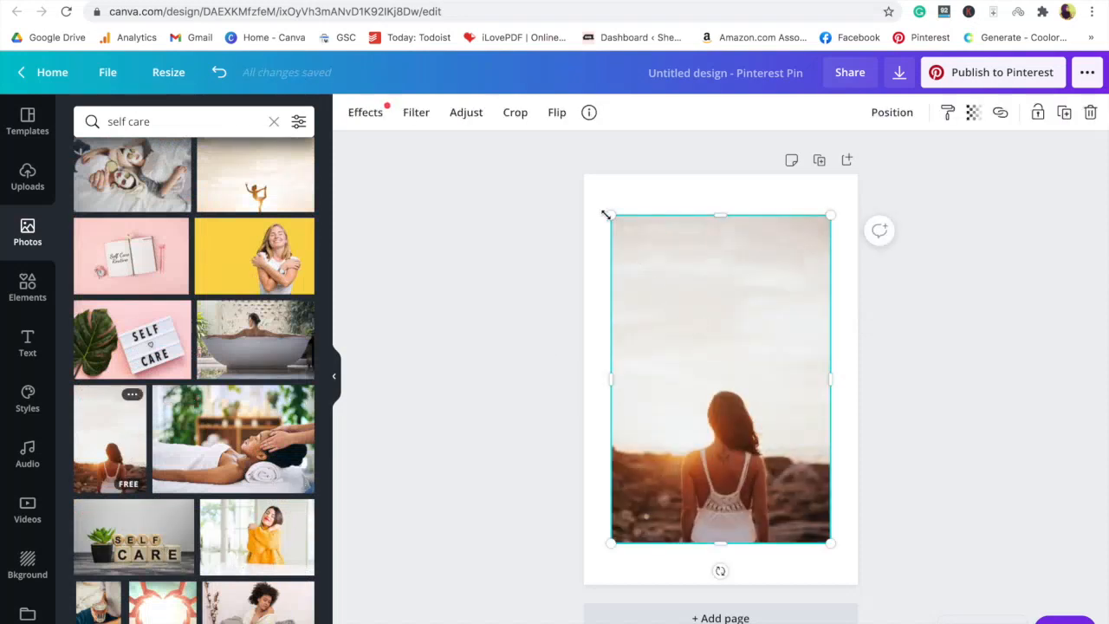
key("Delete")
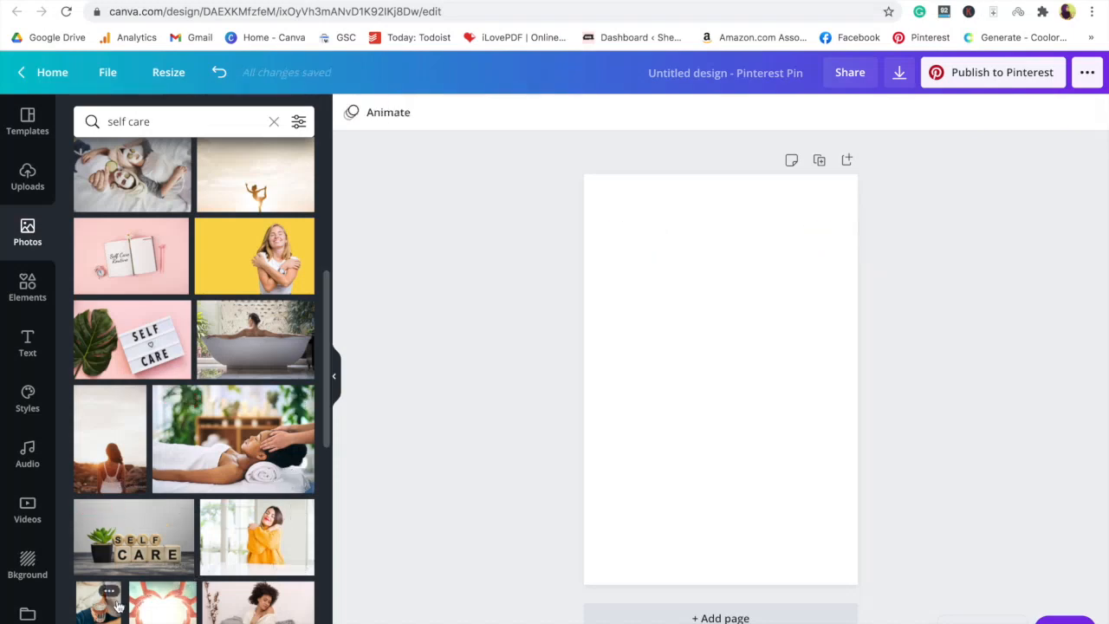
left_click(110, 604)
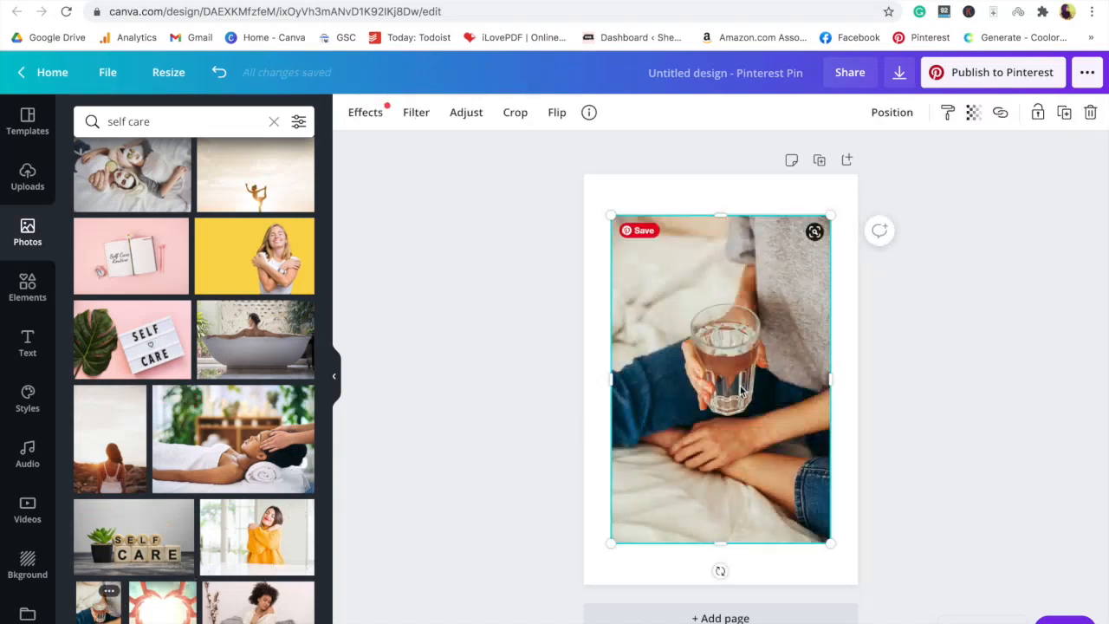
key("Delete")
scroll(237, 257, "up", 5)
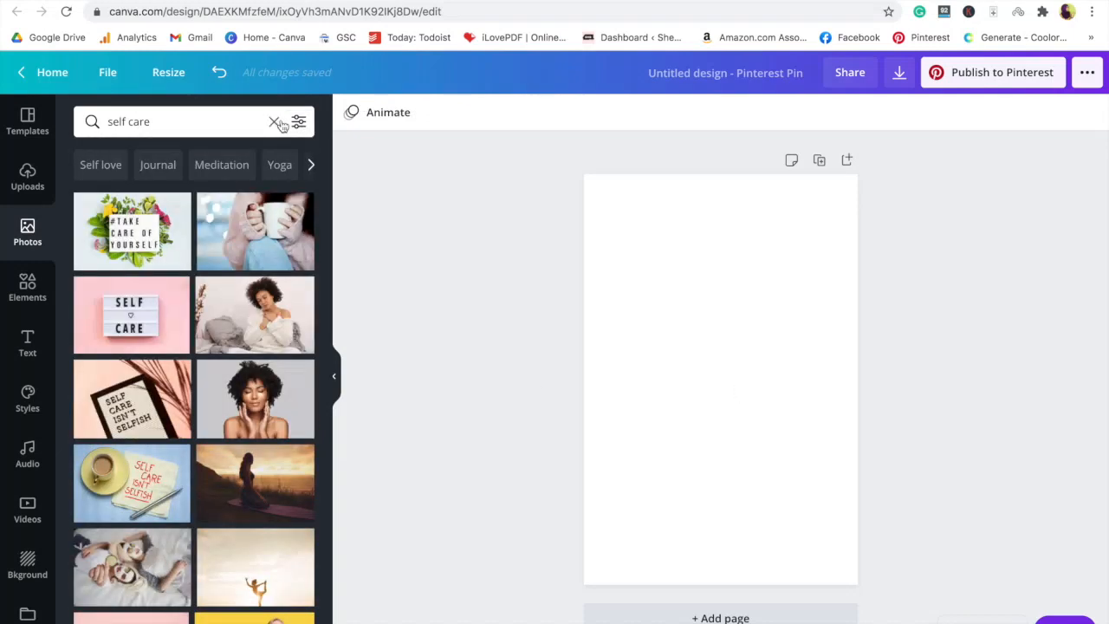
Step: Clear the photo search, add the uploaded photo of the meditating woman in a pink sweater and enlarge it beyond the page edges
left_click(276, 123)
left_click(27, 180)
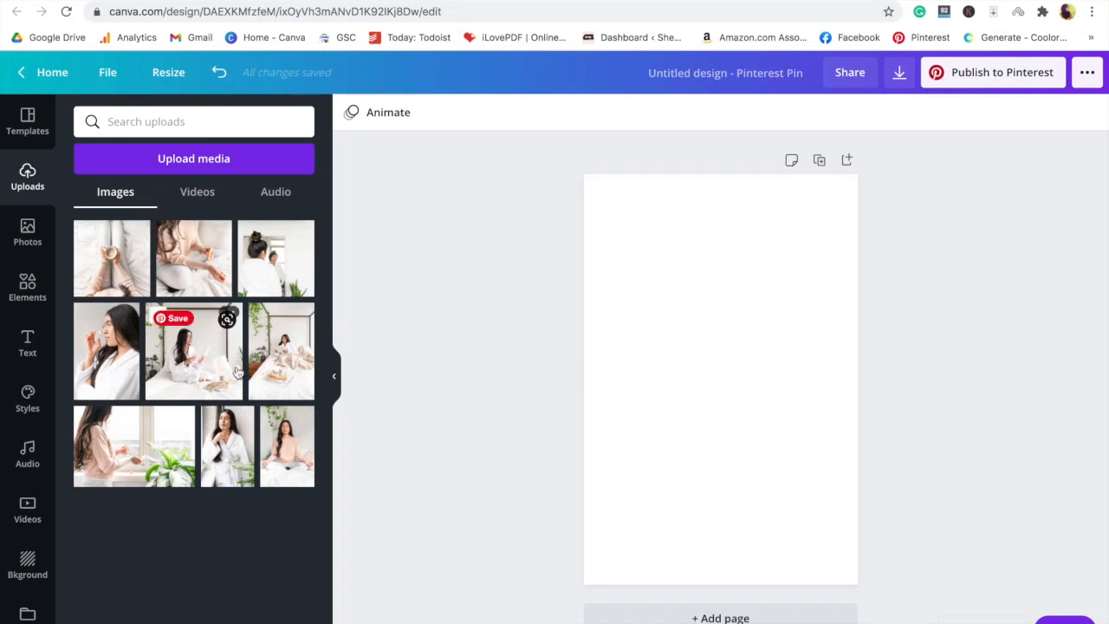
left_click(282, 451)
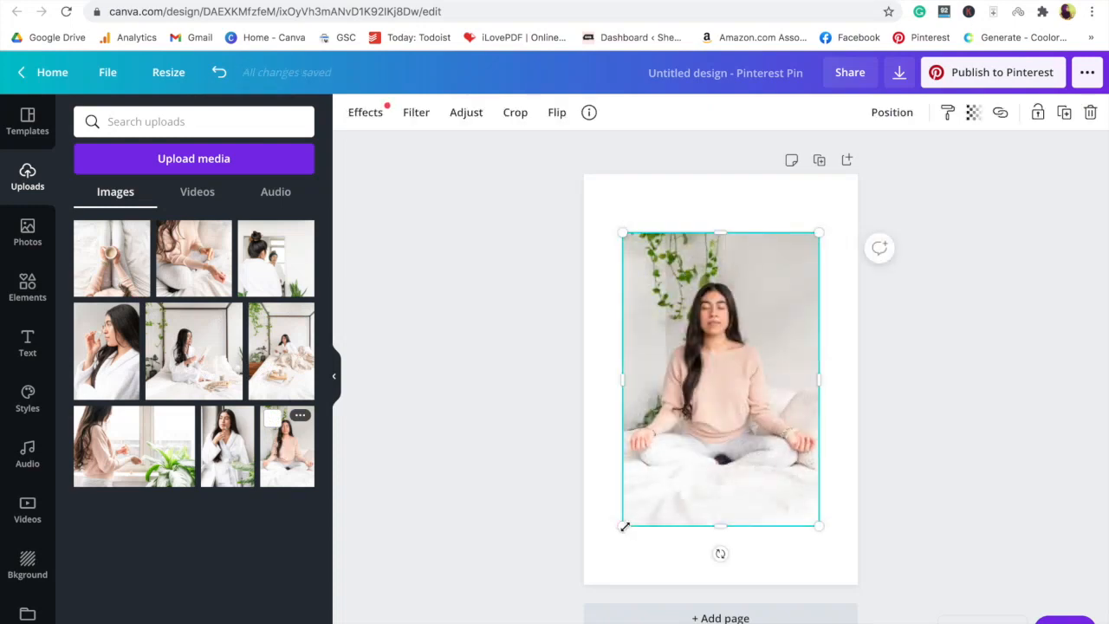
left_click_drag(622, 525, 573, 589)
left_click_drag(818, 231, 889, 135)
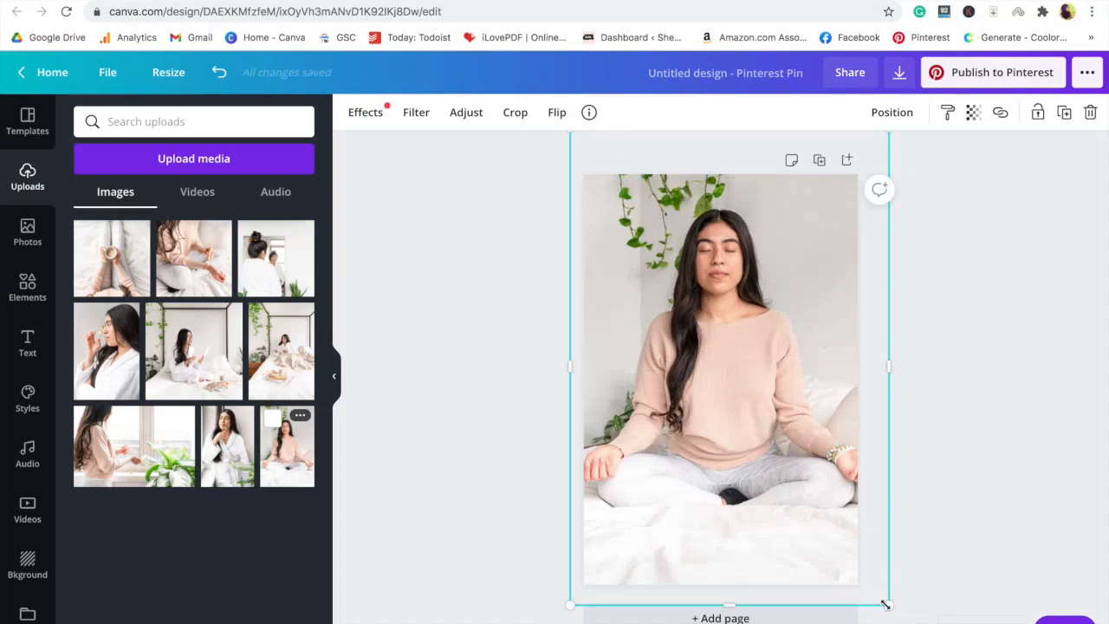
Step: Fine-tune the size and position of the meditation photo so it fills the whole page with the woman centred
left_click_drag(888, 604, 927, 619)
left_click_drag(724, 515, 690, 513)
key("ctrl+z")
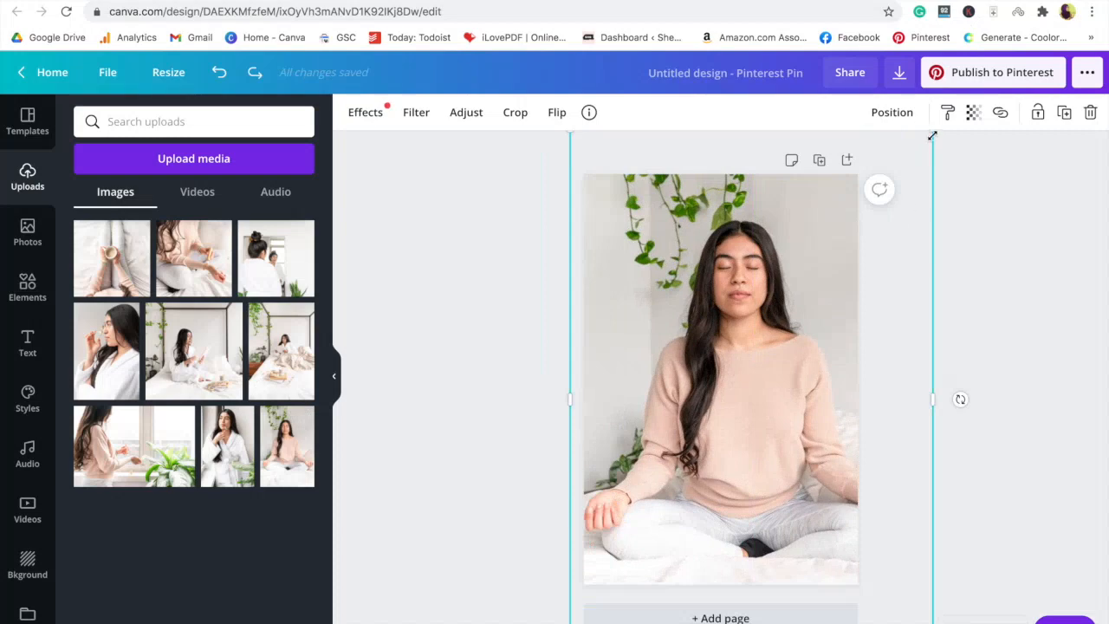
left_click_drag(908, 167, 897, 180)
left_click_drag(781, 353, 774, 330)
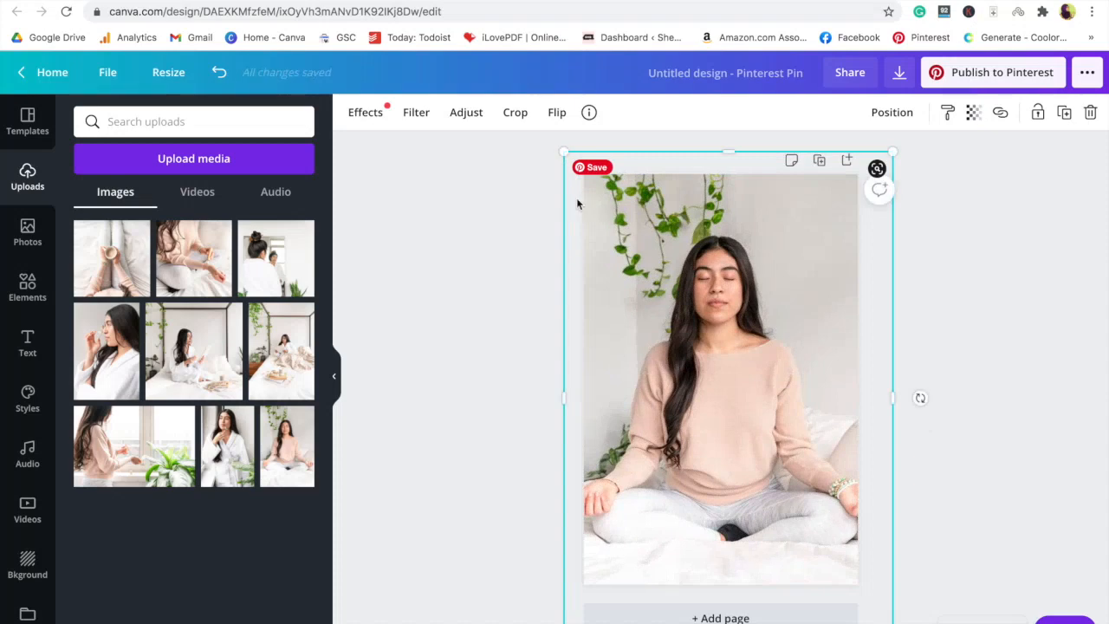
mouse_move(560, 151)
left_mouse_down()
mouse_move(577, 181)
mouse_move(571, 161)
left_mouse_up()
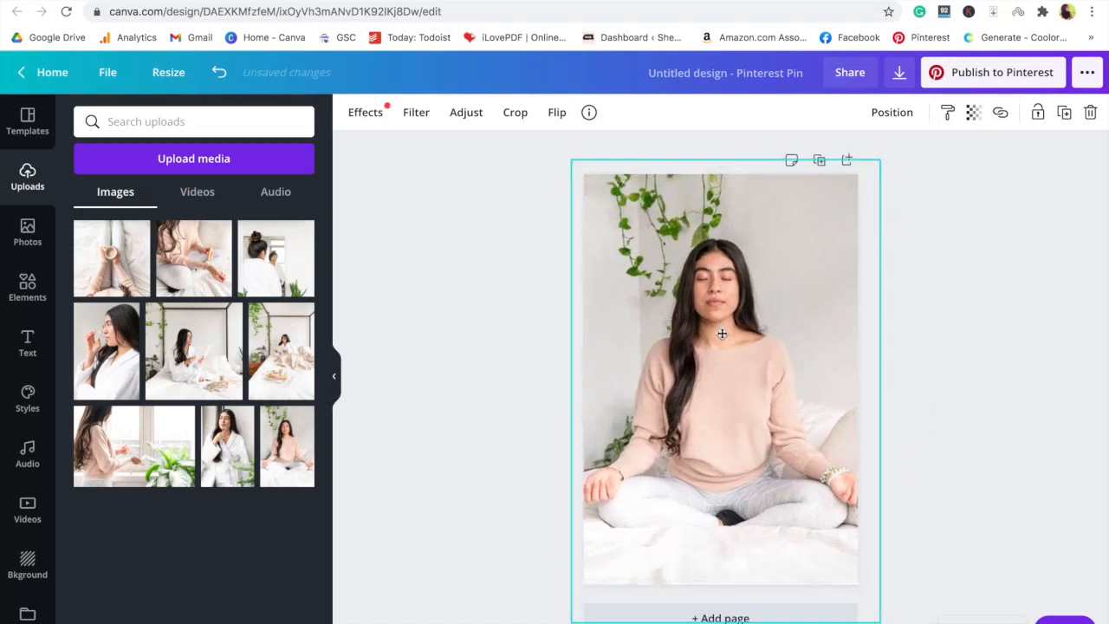
left_click_drag(881, 616, 873, 609)
left_click(925, 494)
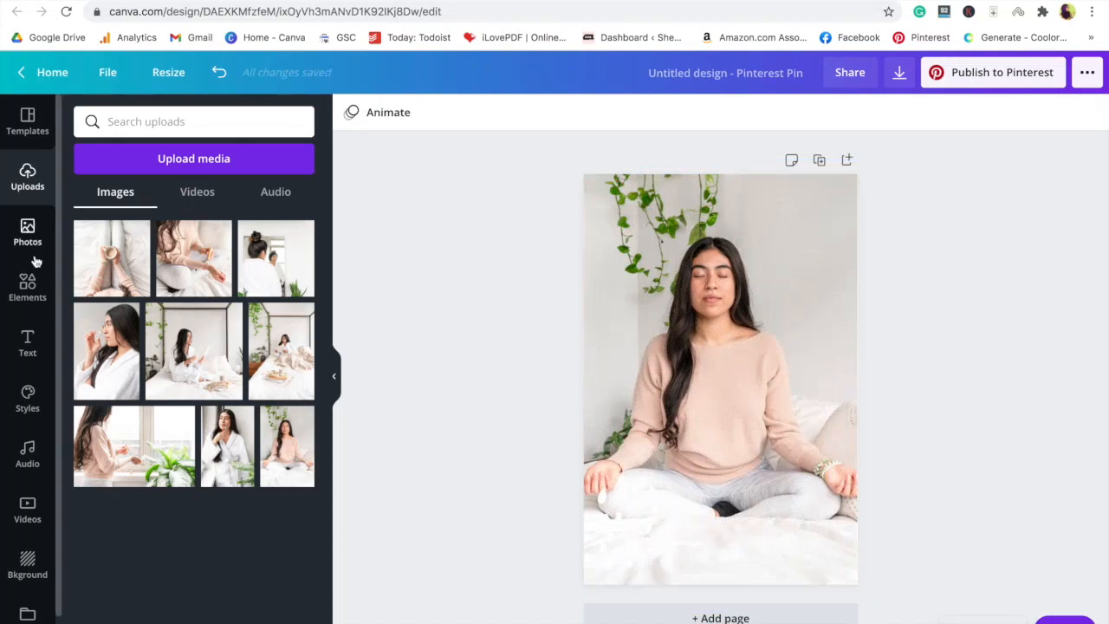
Step: Add a square shape over the photo, try the brown, green and beige photo colours on it, and settle on white
left_click(29, 286)
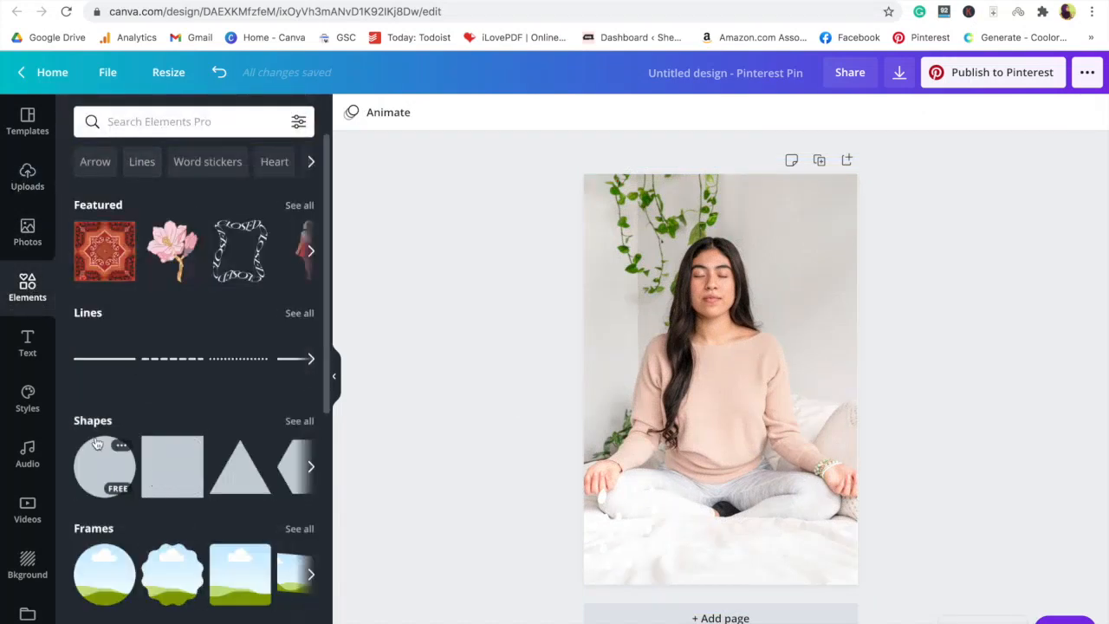
left_click(160, 459)
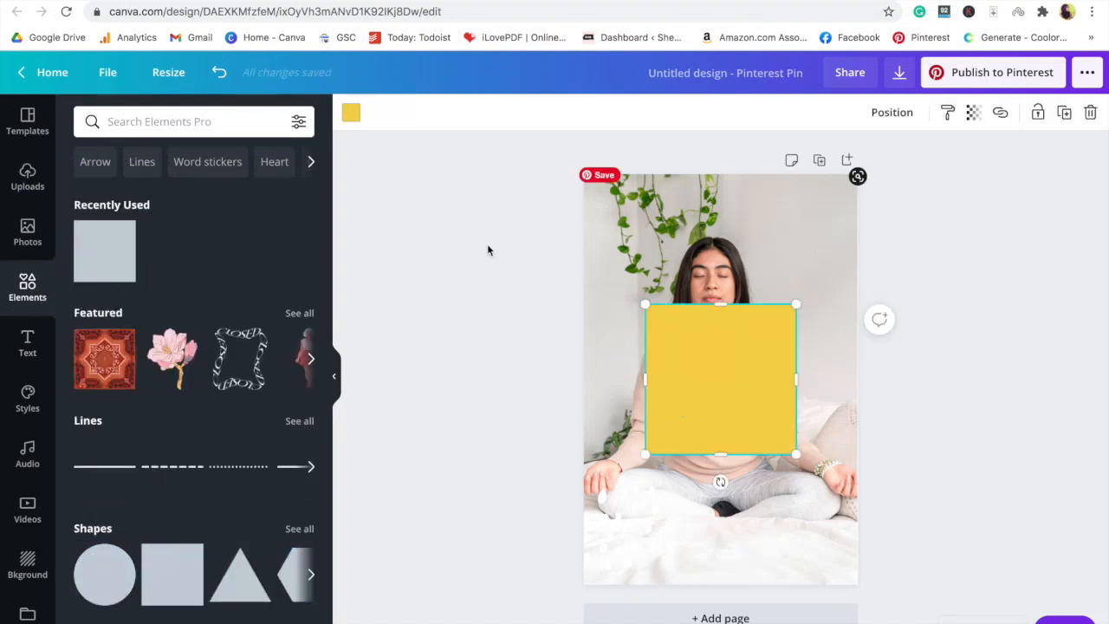
left_click(350, 115)
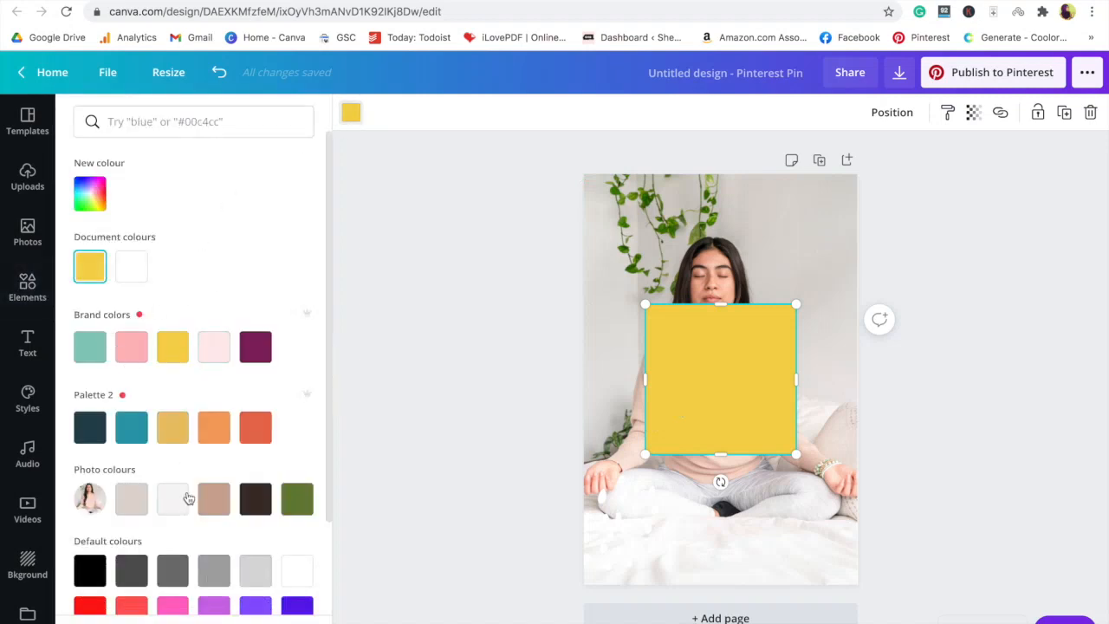
scroll(185, 495, "down", 3)
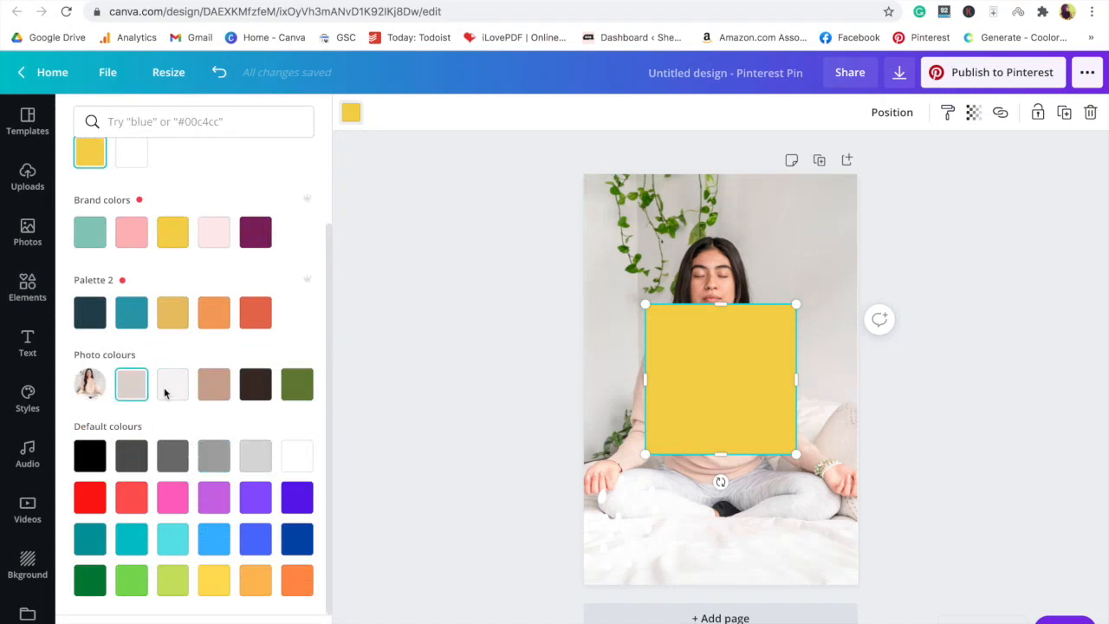
left_click(217, 391)
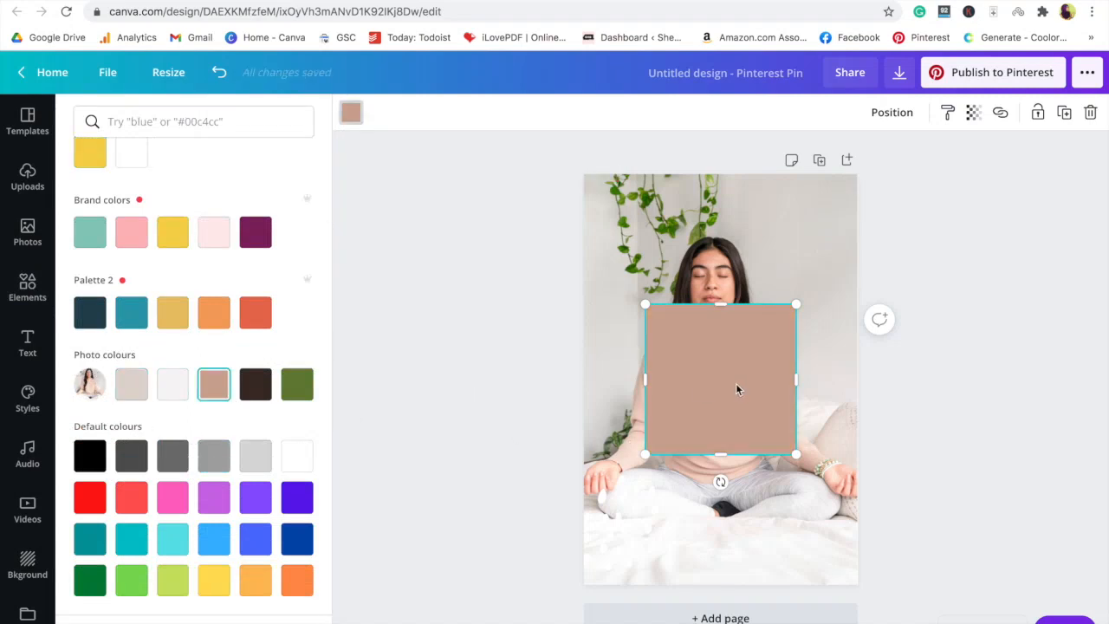
left_click(297, 385)
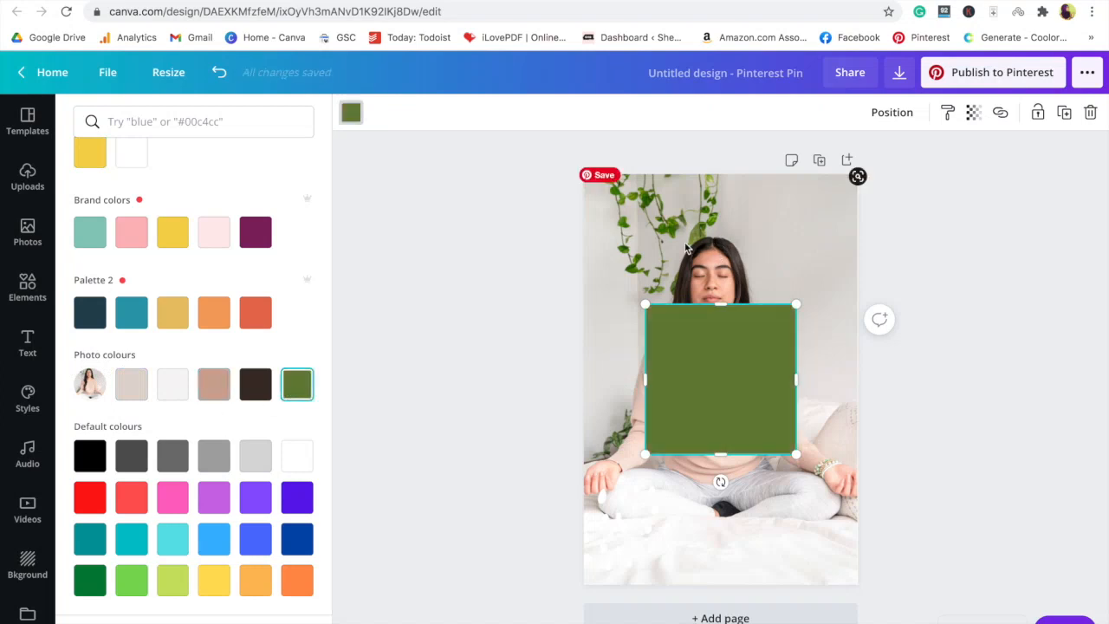
left_click(144, 385)
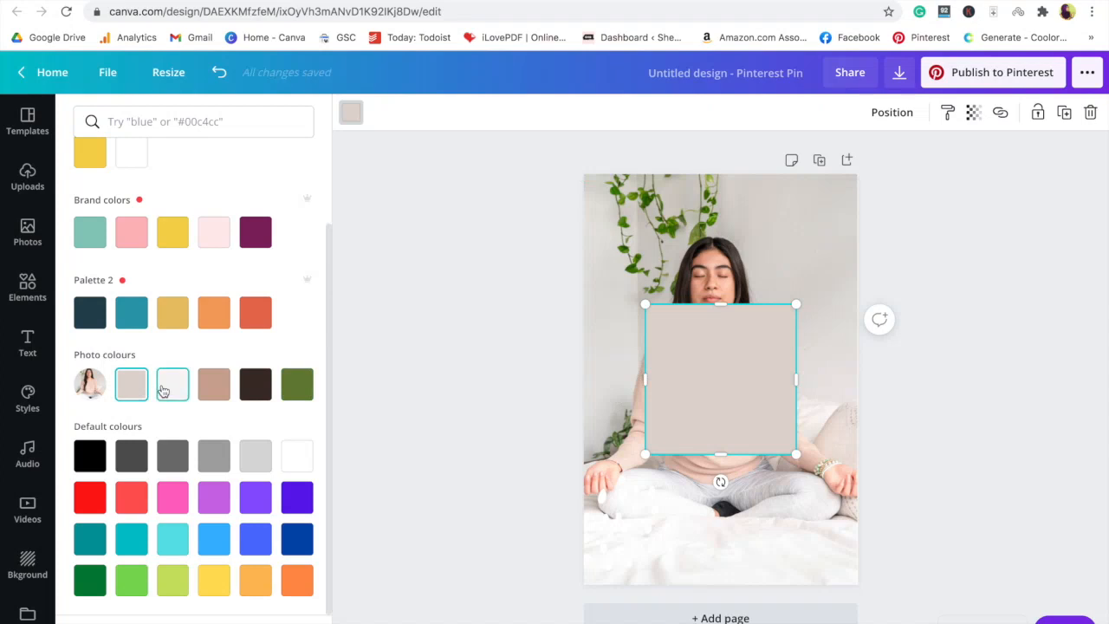
left_click(297, 464)
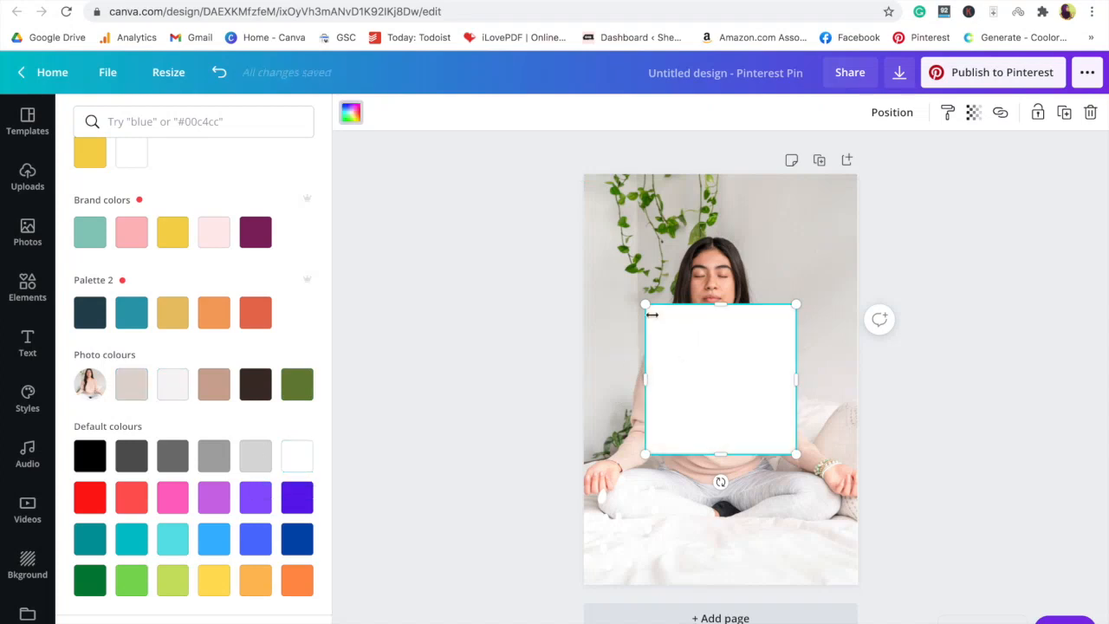
Step: Enlarge the white square into a tall rectangle covering most of the page's width, and position it a little below the page's top edge
left_click_drag(633, 296, 612, 267)
left_click_drag(693, 266, 694, 213)
left_click_drag(797, 338, 825, 342)
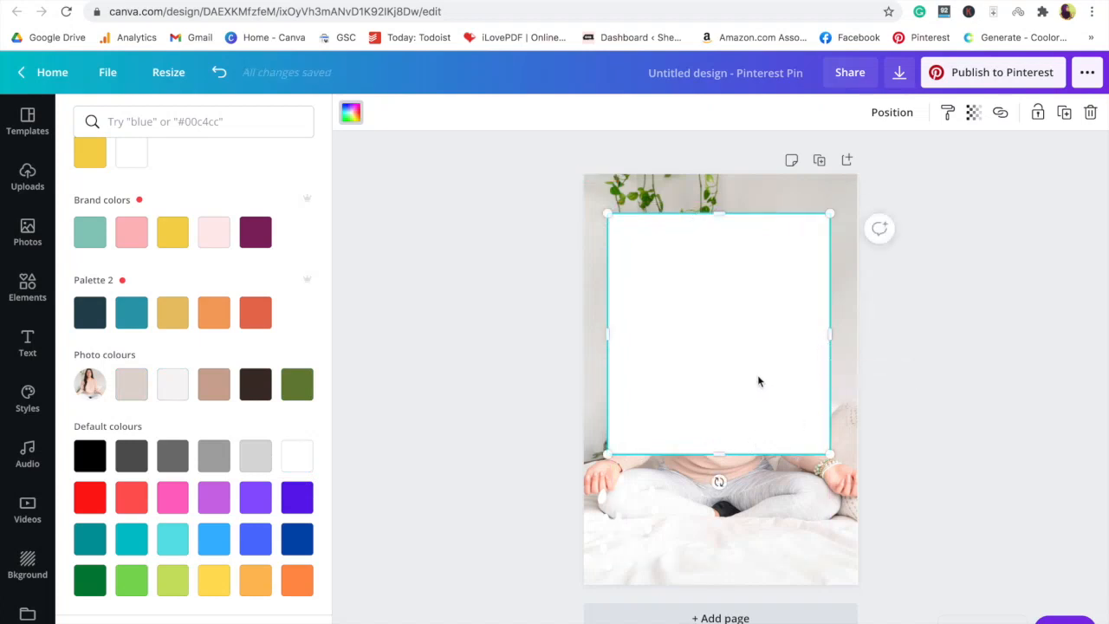
left_click_drag(758, 381, 756, 382)
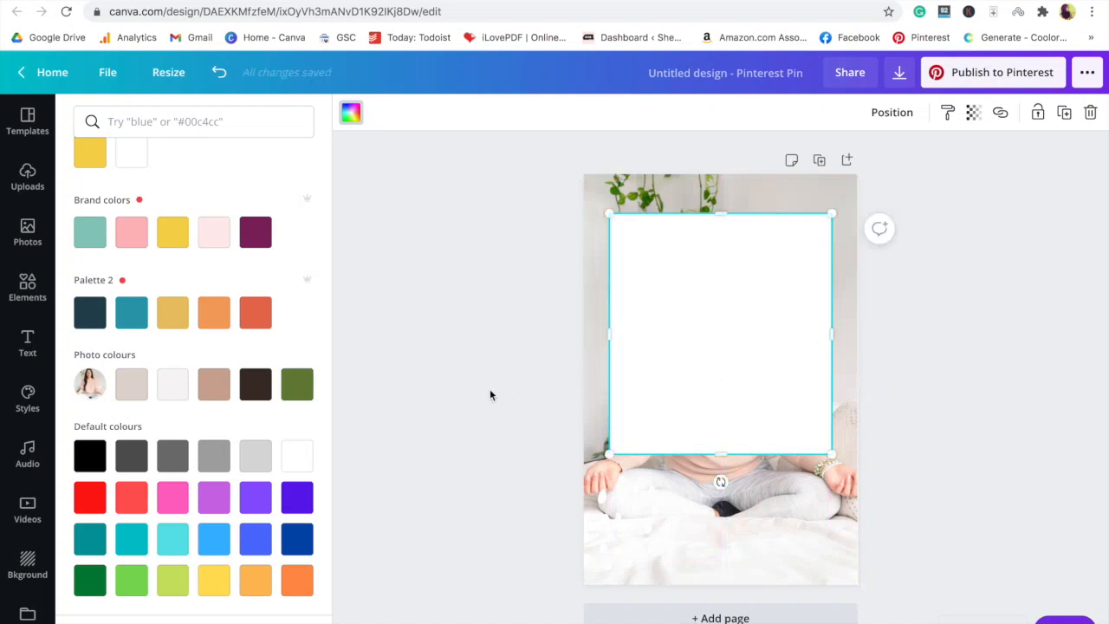
mouse_move(726, 467)
left_mouse_down()
mouse_move(725, 508)
mouse_move(726, 454)
left_mouse_up()
mouse_move(734, 347)
left_mouse_down()
mouse_move(737, 465)
mouse_move(725, 334)
mouse_move(736, 328)
left_mouse_up()
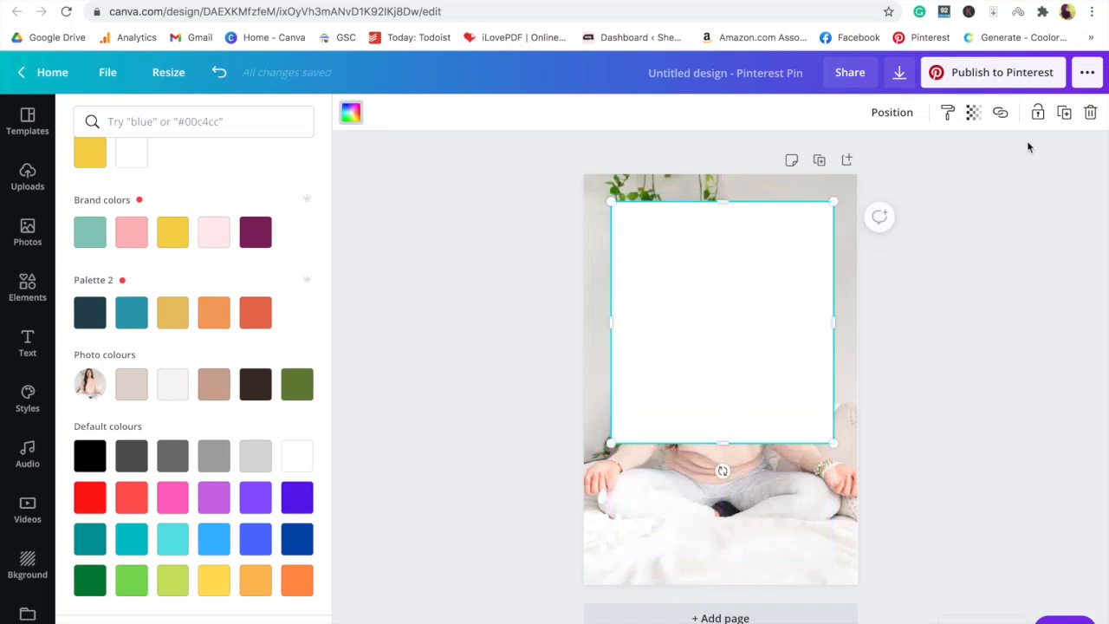
Step: Set the white rectangle's transparency to 80 and nudge it to the horizontal centre of the page
left_click(971, 121)
left_click_drag(919, 161, 904, 161)
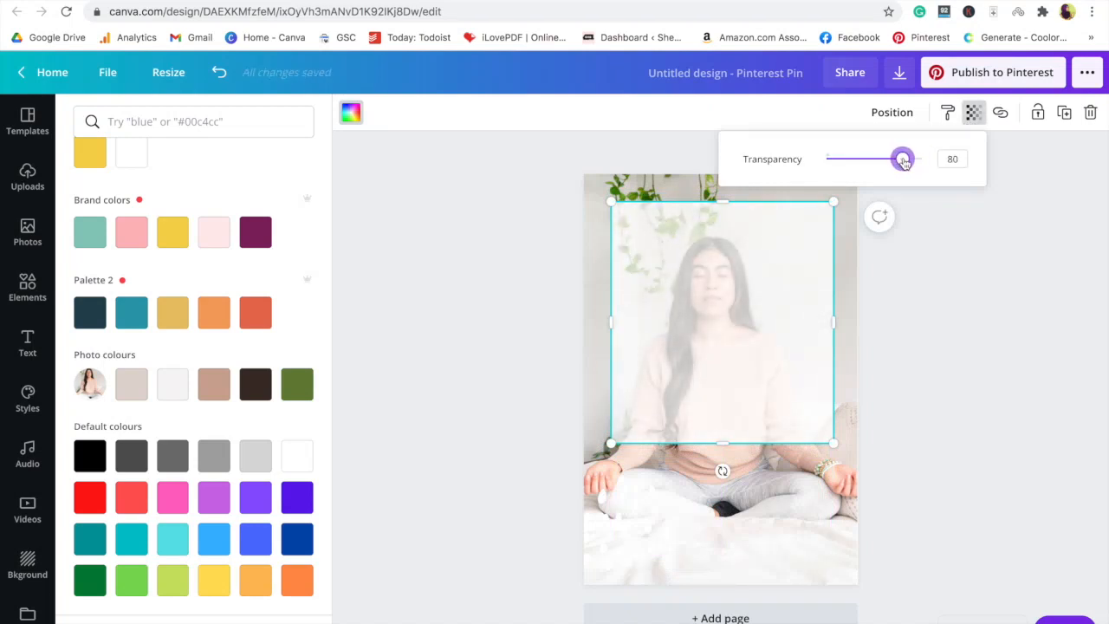
left_click_drag(903, 162, 903, 162)
left_click(959, 275)
left_click(744, 331)
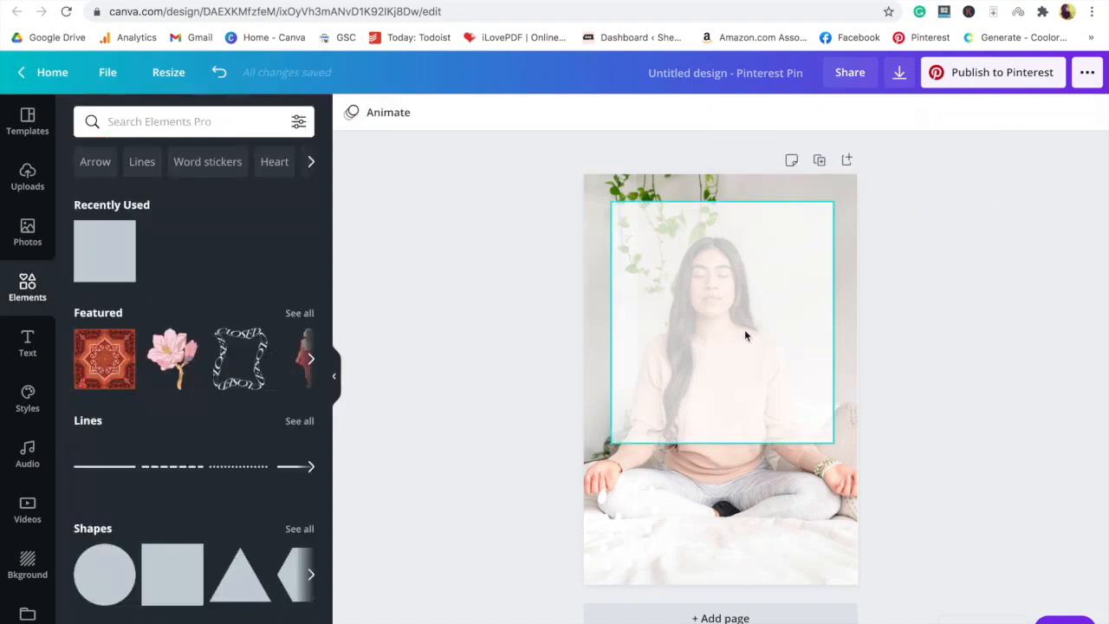
mouse_move(744, 329)
left_mouse_down()
mouse_move(742, 381)
mouse_move(740, 316)
mouse_move(742, 330)
left_mouse_up()
left_click(495, 352)
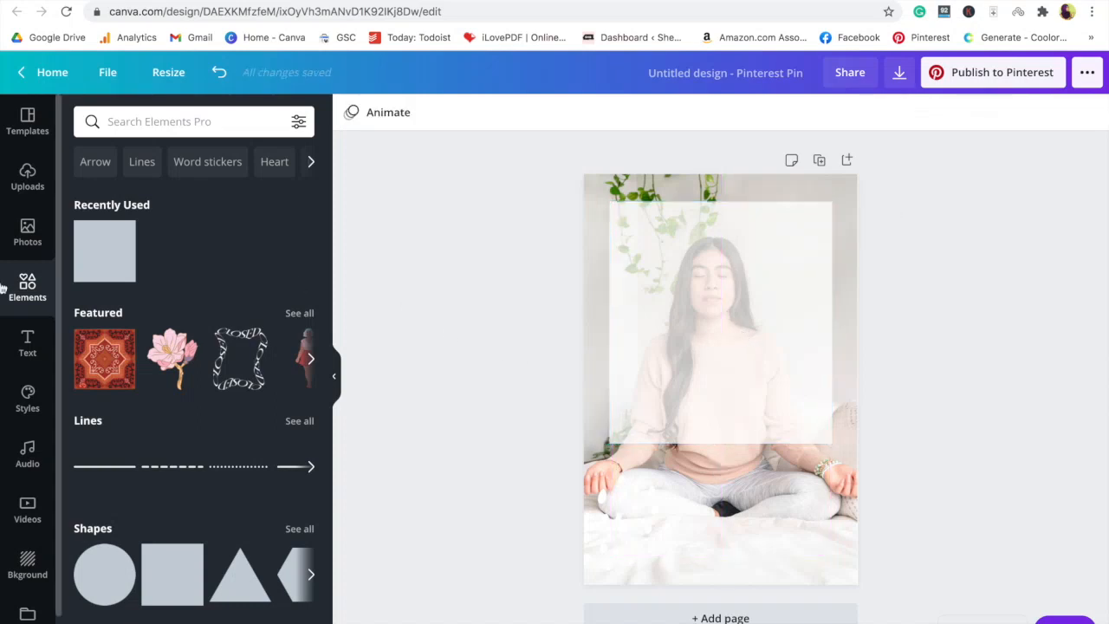
Step: Add a second square in white, reshape it into a wide bar about 66 high, and place it centred near the page's bottom edge
left_click(81, 256)
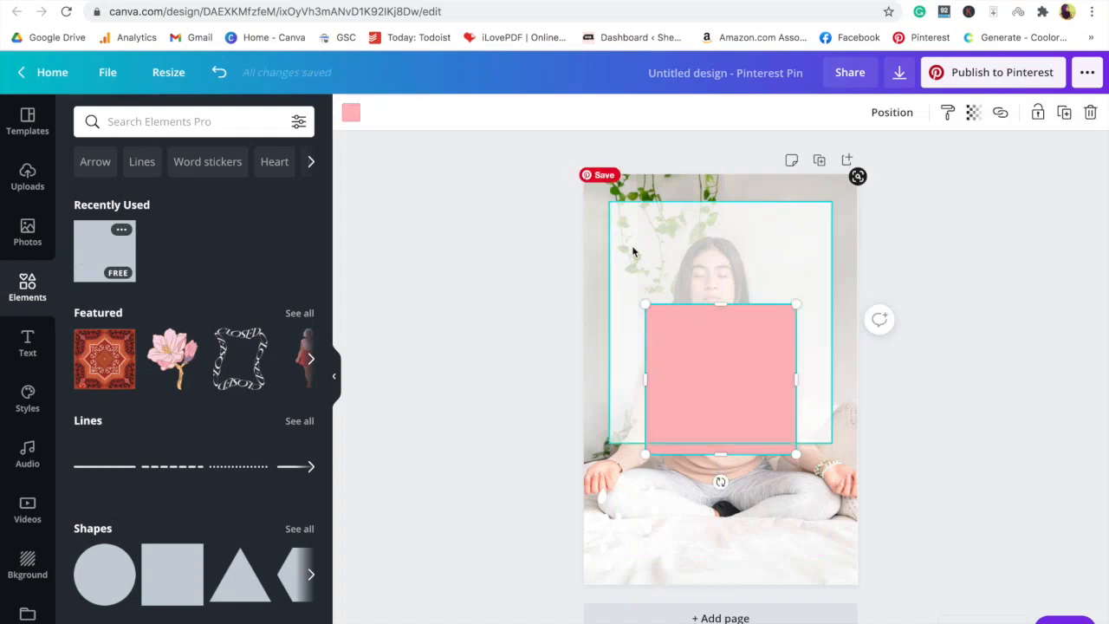
left_click(350, 113)
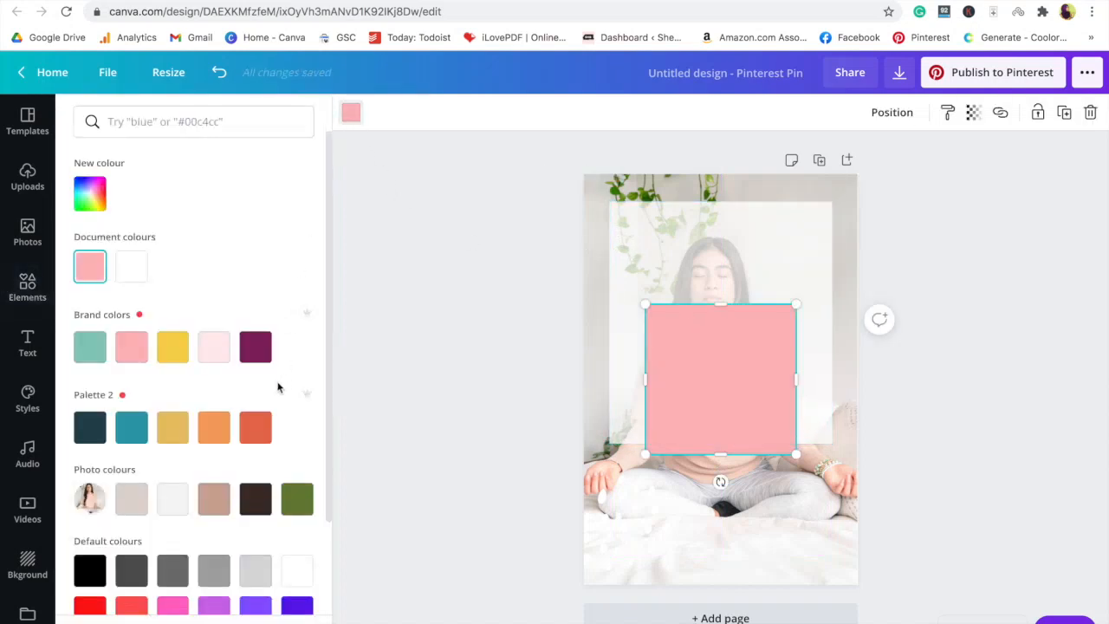
left_click(137, 272)
left_click_drag(726, 304, 730, 436)
left_click_drag(645, 446, 617, 446)
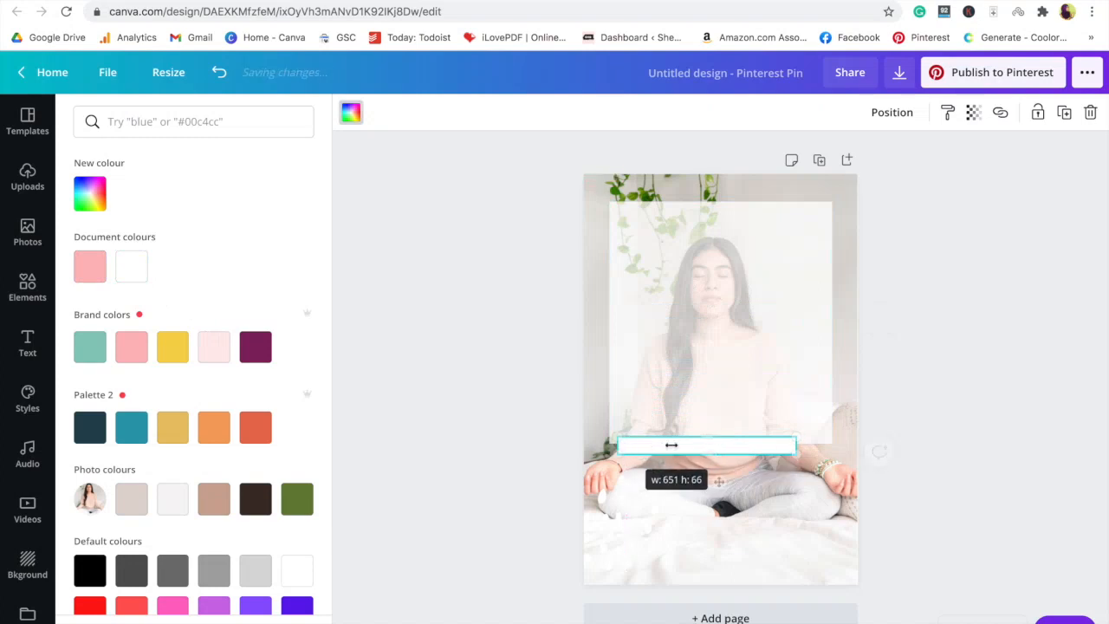
left_click_drag(794, 446, 815, 445)
left_click_drag(730, 482, 735, 616)
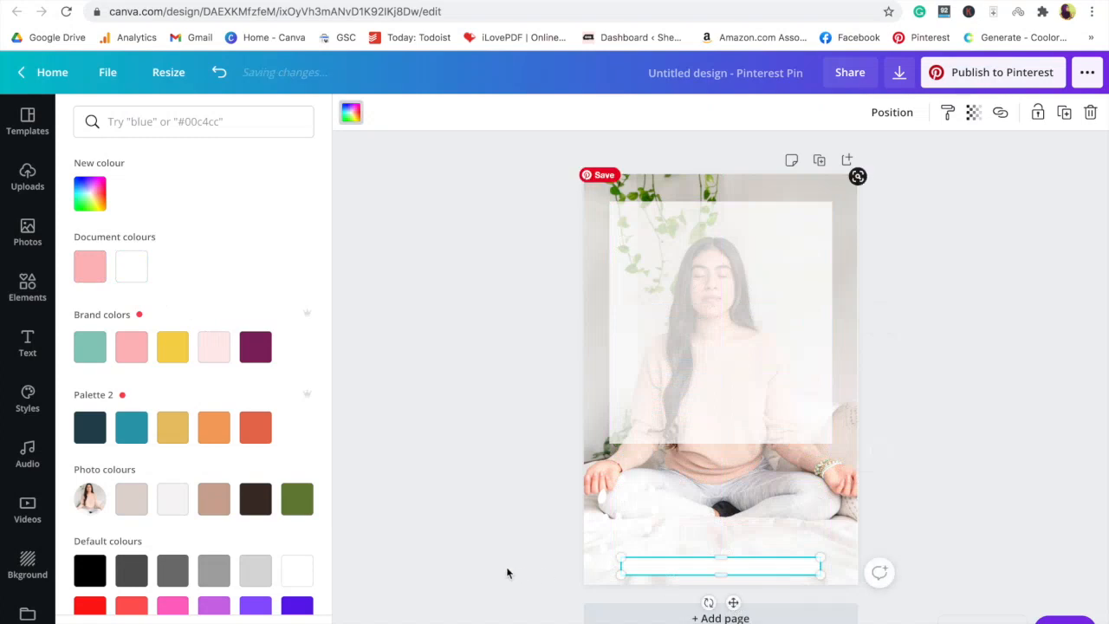
left_click(511, 570)
Step: Recolour the thin bar near the page's bottom edge with the brown photo colour
left_click(739, 568)
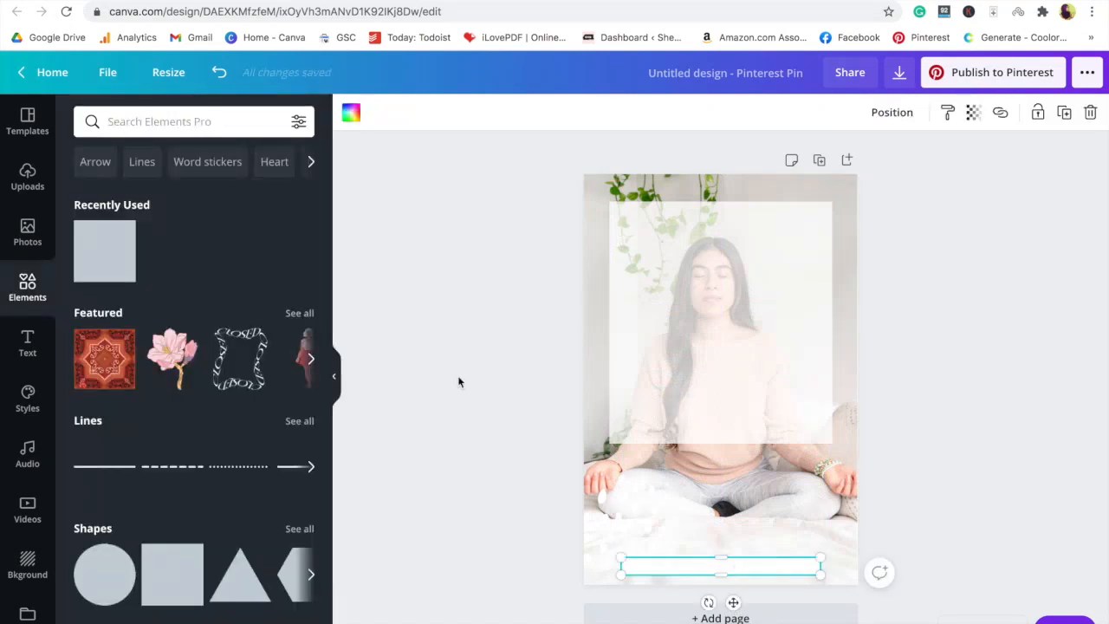
left_click(592, 484)
key("Delete")
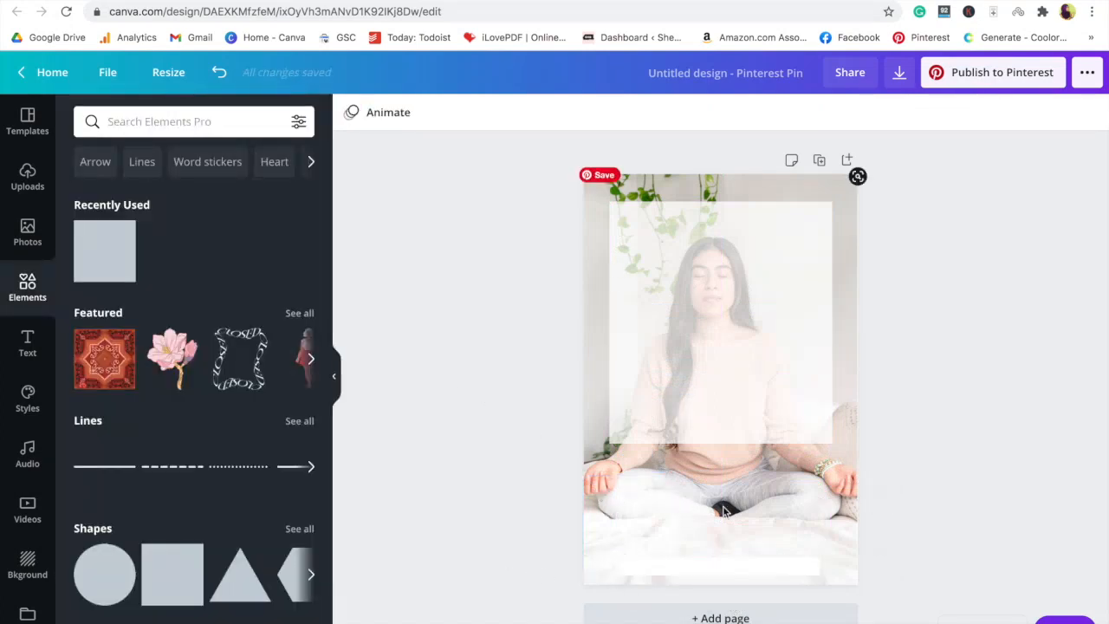
left_click(732, 561)
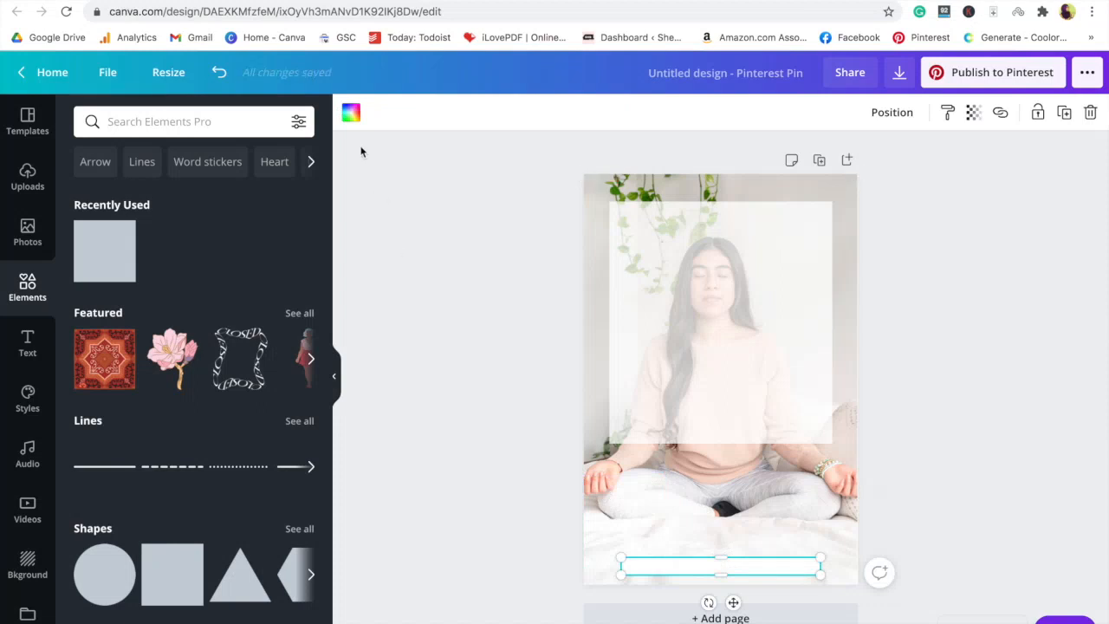
left_click(350, 113)
left_click(214, 498)
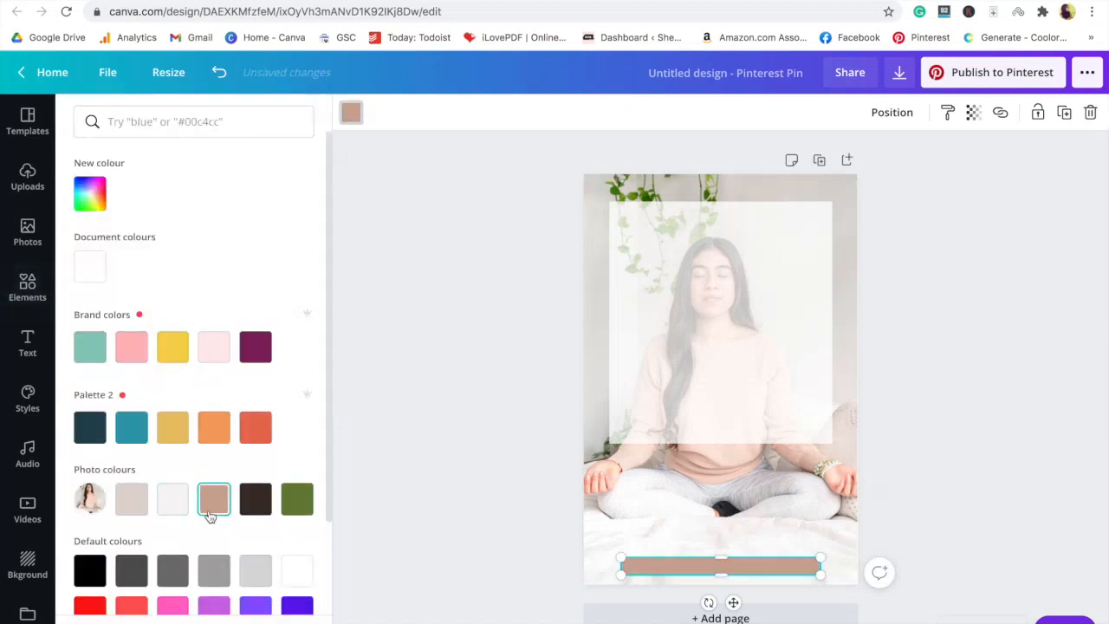
left_click(486, 532)
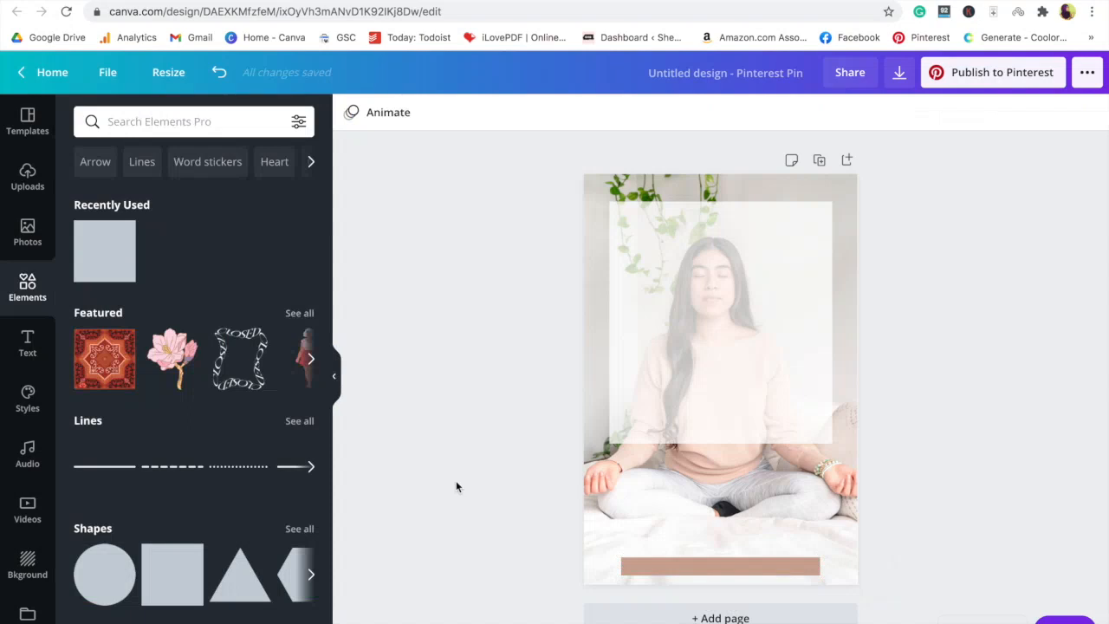
Step: Add a League Spartan heading reading 50, enlarge it to about size 166, and place it near the top of the white rectangle
left_click(28, 342)
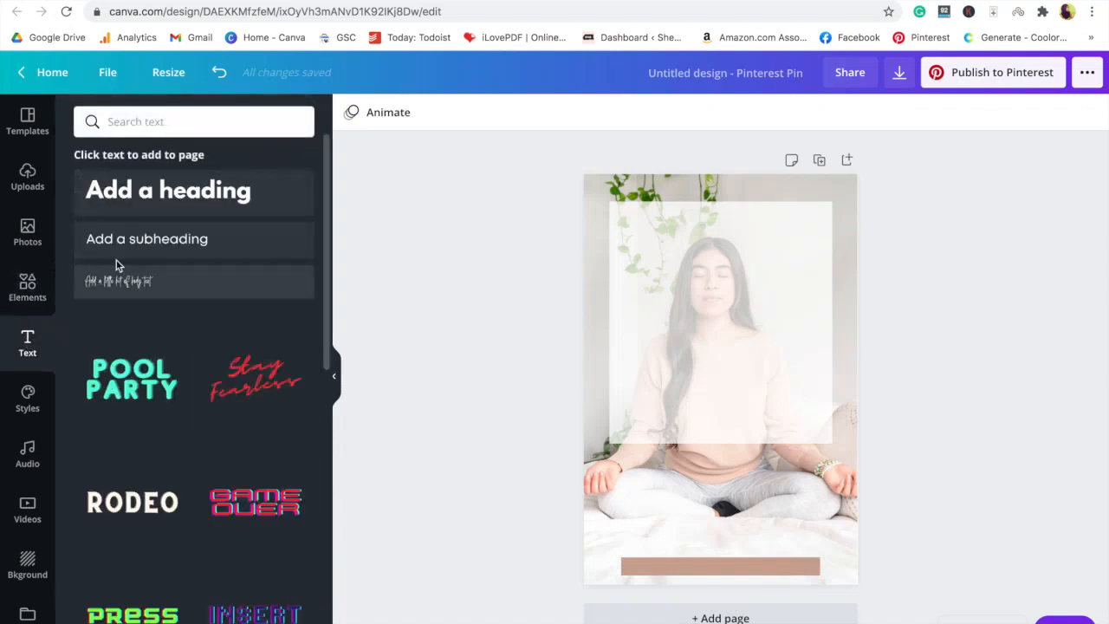
left_click(129, 199)
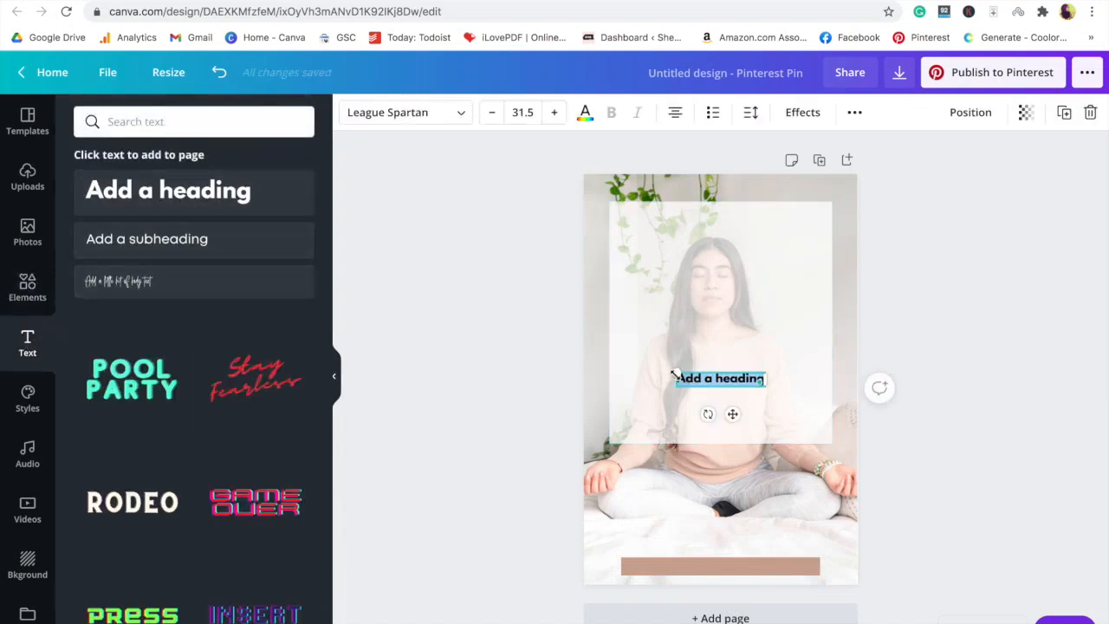
left_click_drag(633, 356, 574, 354)
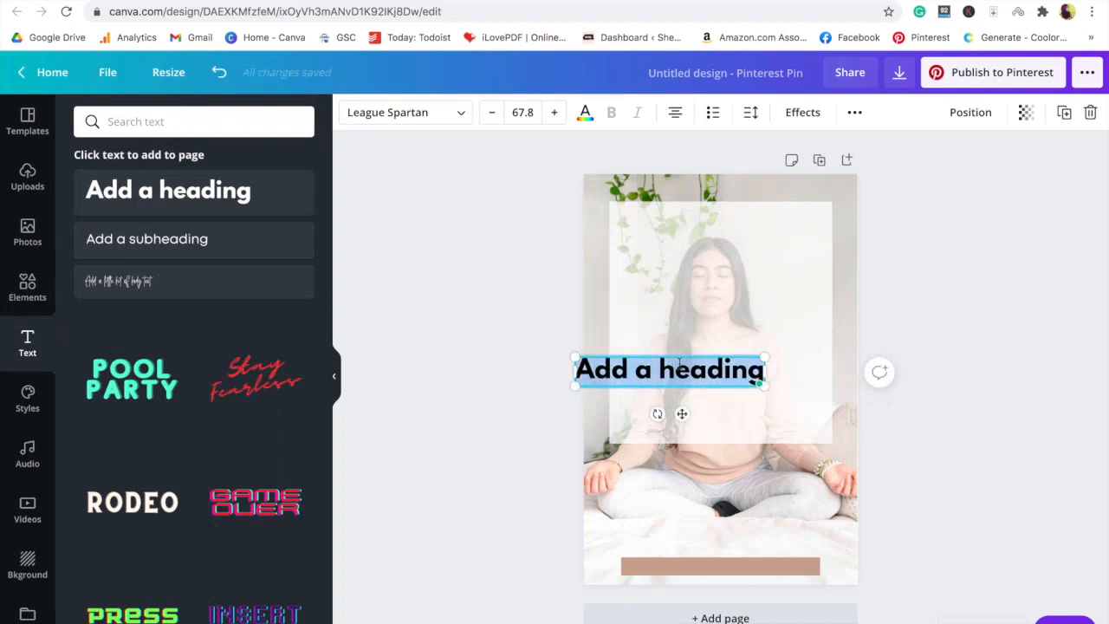
type("50")
left_click_drag(643, 351, 529, 324)
left_click_drag(586, 296, 723, 258)
left_click(542, 351)
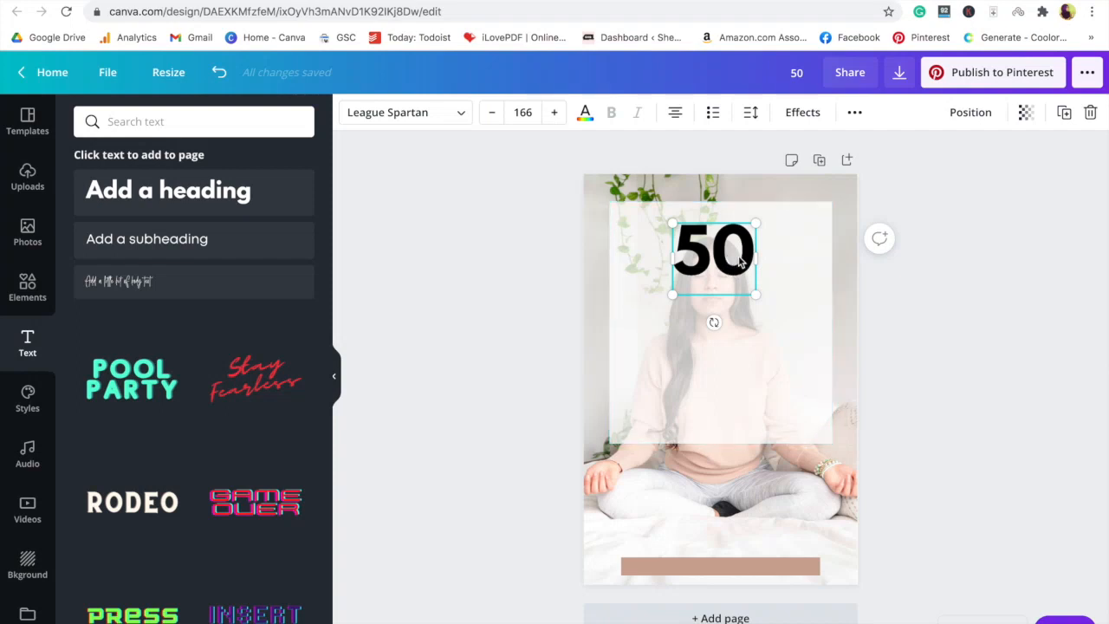
Step: Add a subheading, enlarge it to about size 53.2 and place it centred below the 50 heading
left_click(169, 233)
left_click_drag(658, 289, 504, 287)
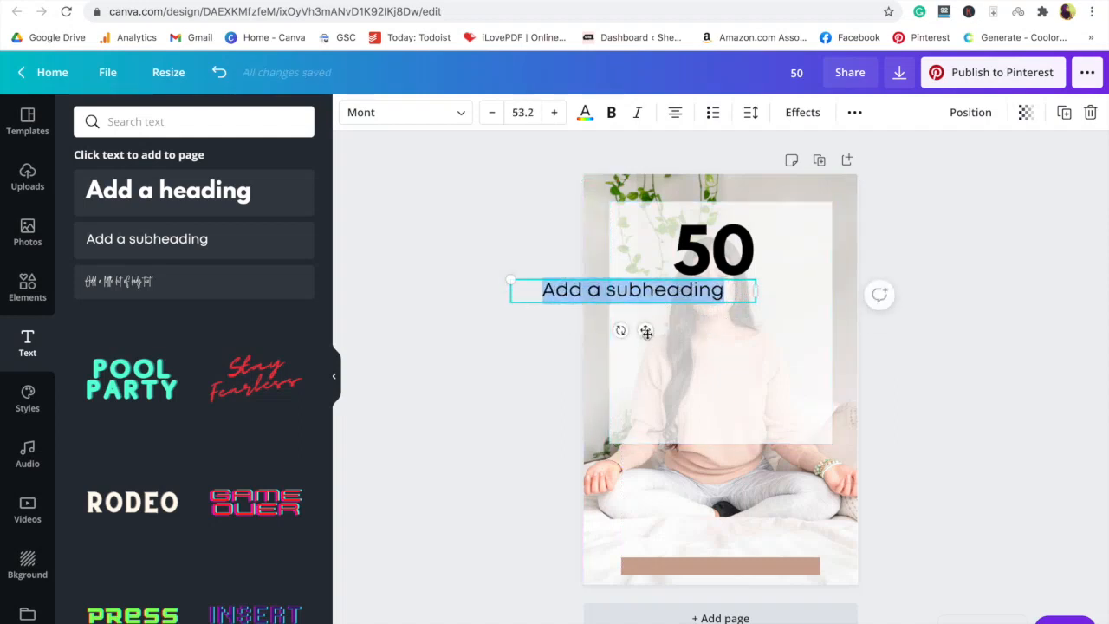
left_click_drag(644, 331, 725, 364)
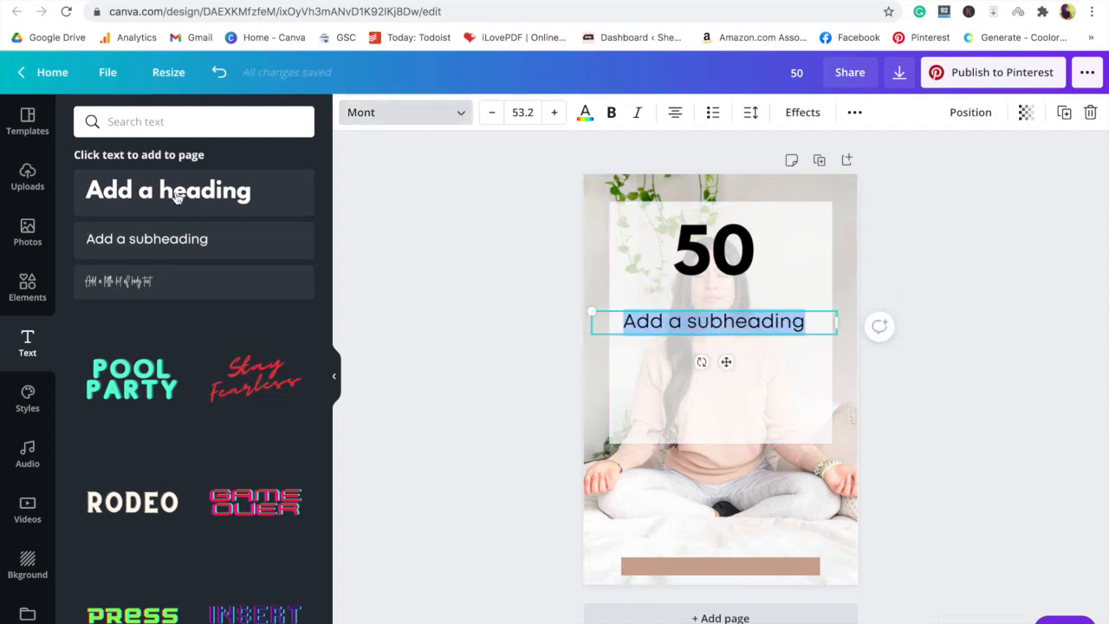
Step: Set the subheading's font to Aileron Regular, enter SELF CARE TIPS and replace that wording with SELF CARE
left_click(405, 112)
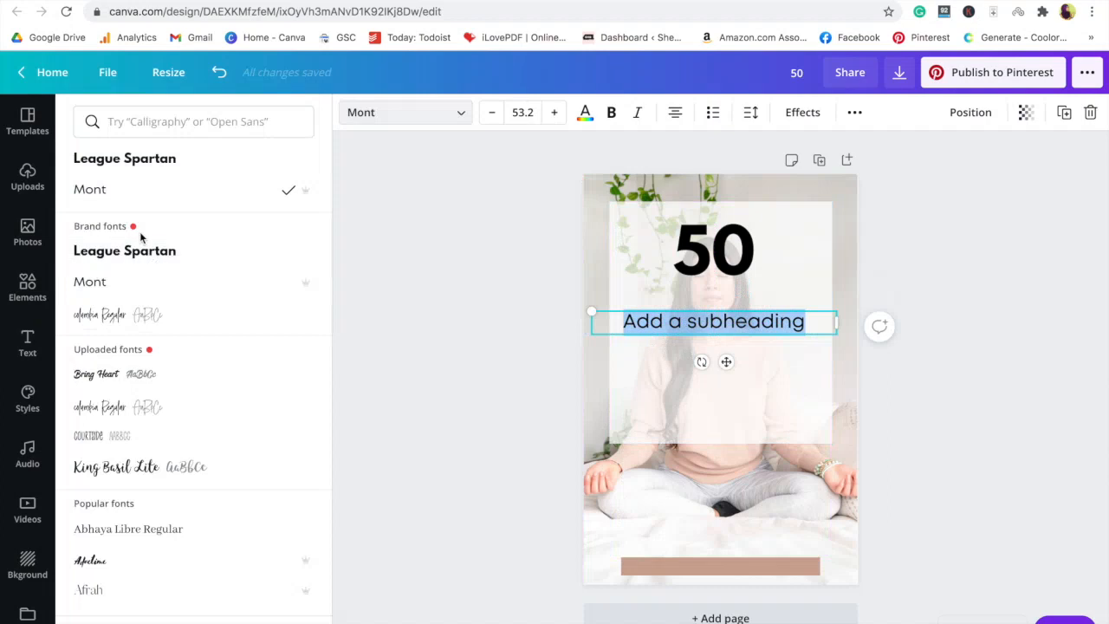
scroll(165, 290, "down", 5)
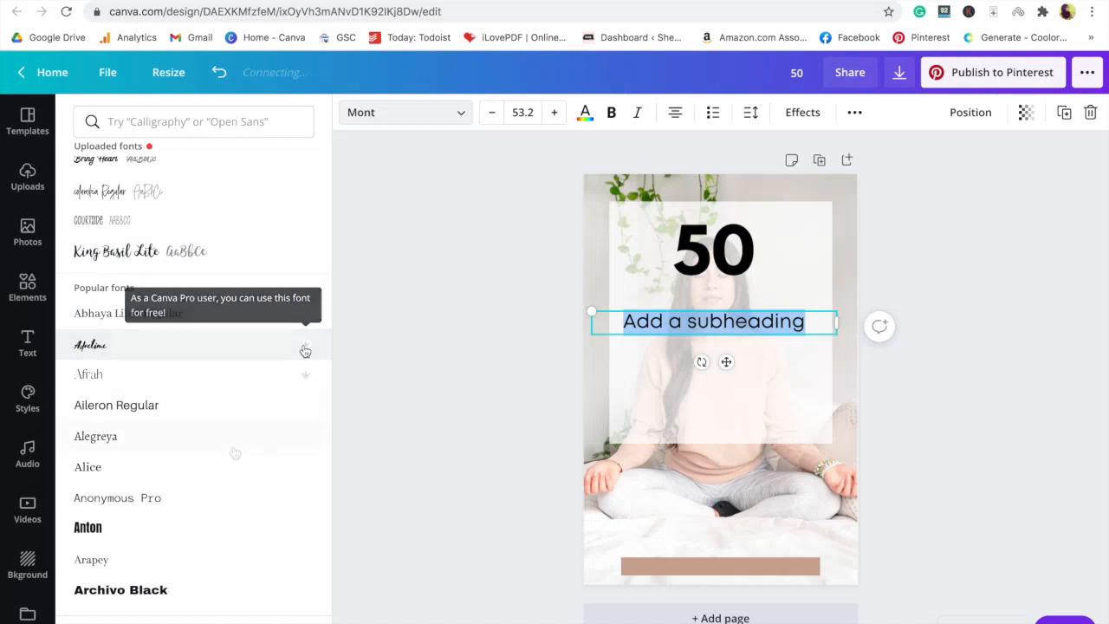
left_click(224, 409)
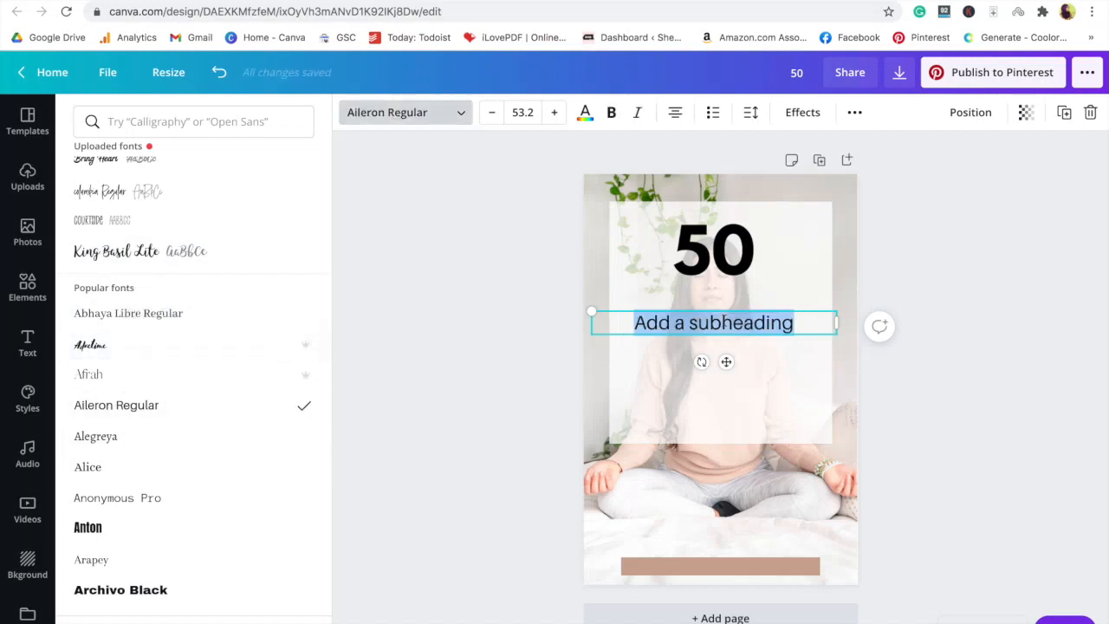
type("SEL")
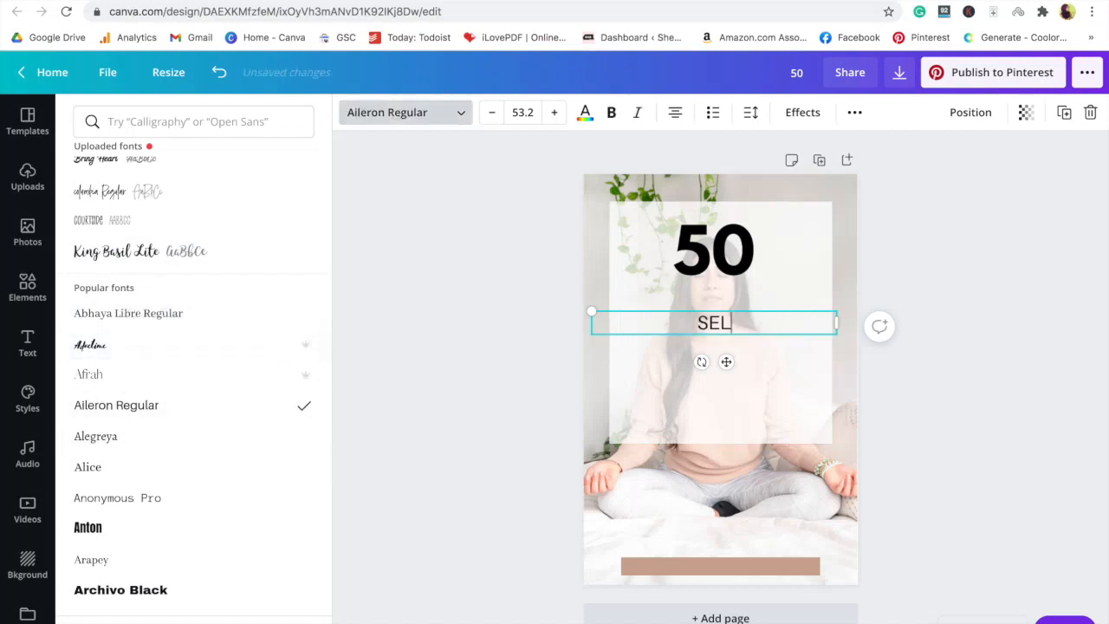
type("F CARE TIPS")
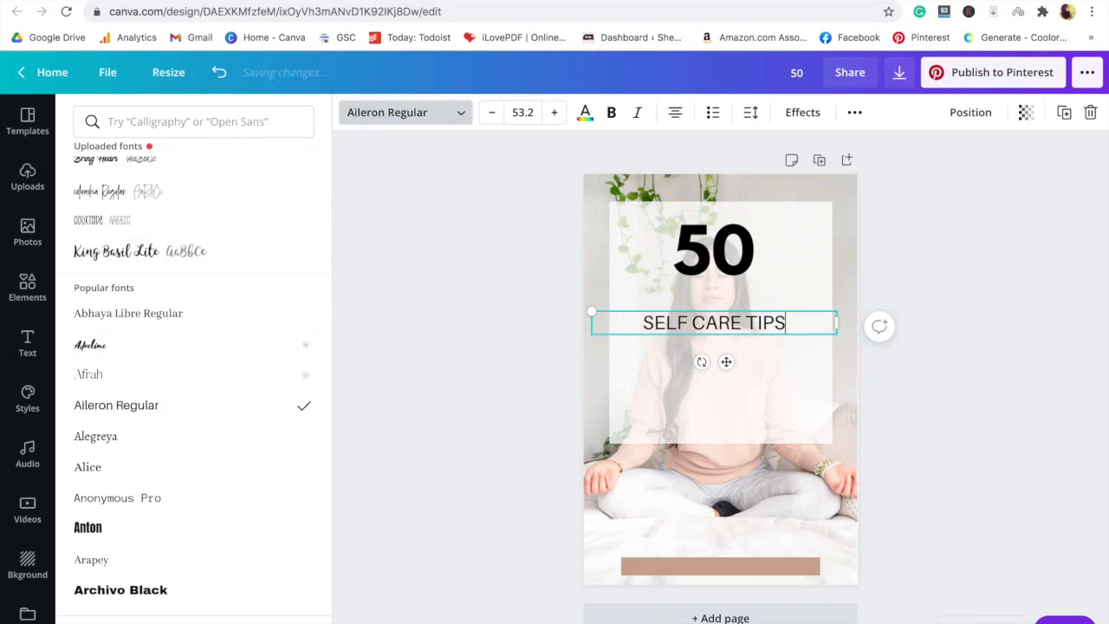
key("super+a")
type("SELF CARE")
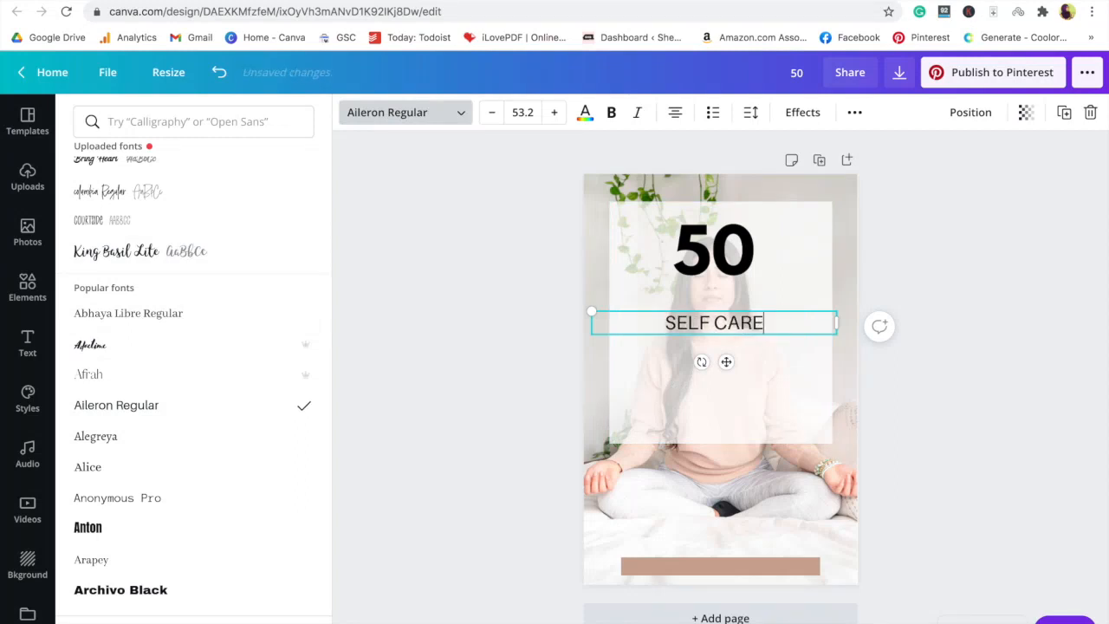
Step: Narrow the SELF CARE text box, enlarge the text to about size 121 and place it centred directly below the 50 heading
left_click_drag(836, 323, 707, 323)
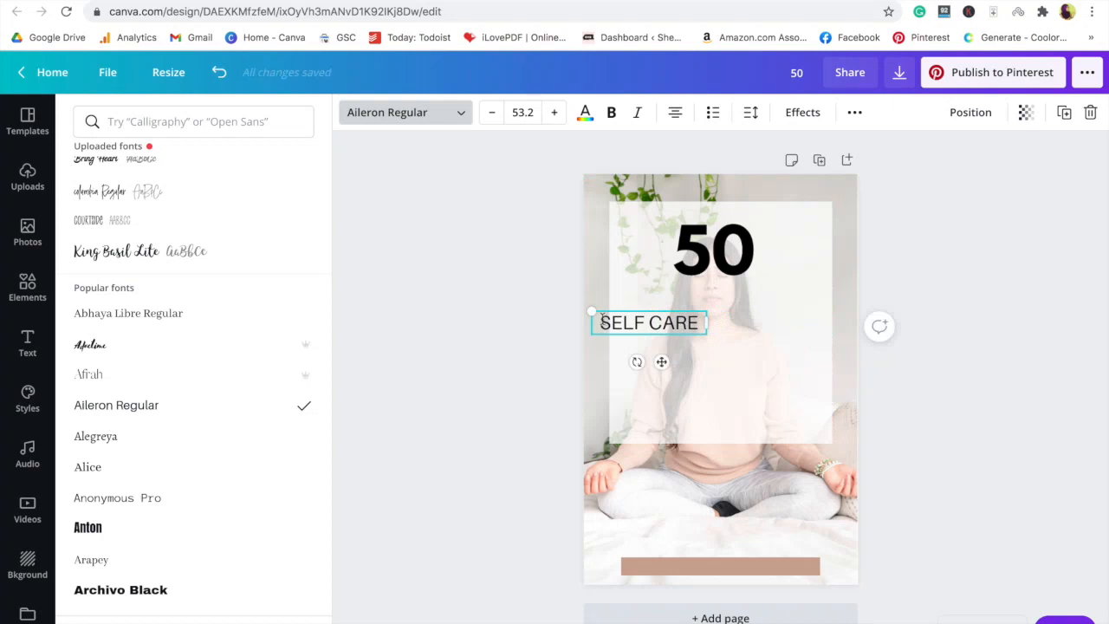
left_click_drag(581, 310, 445, 283)
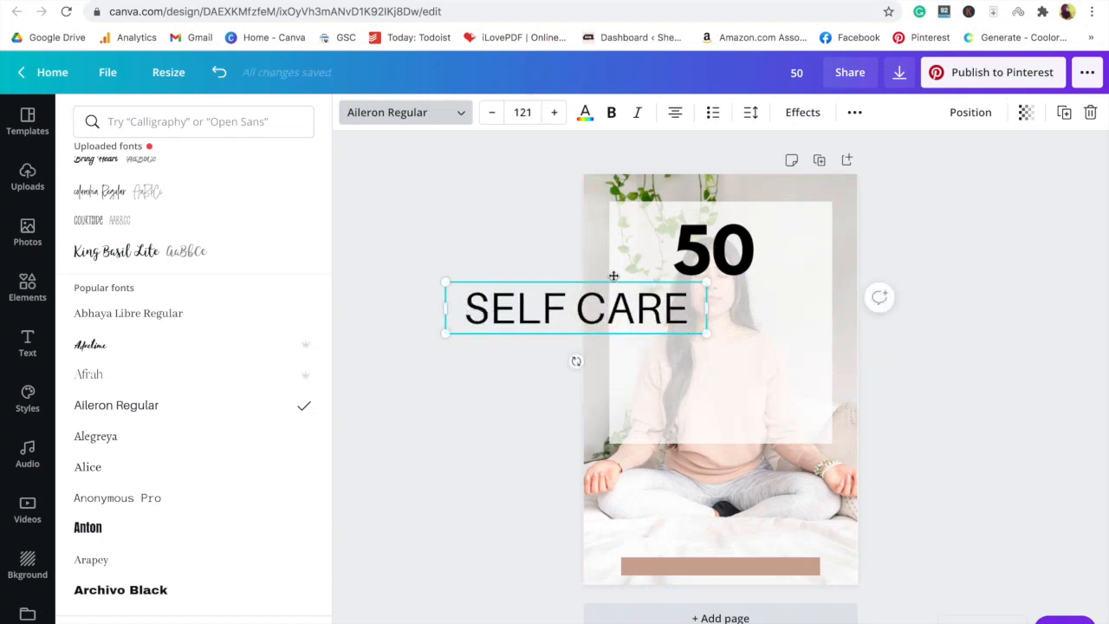
left_click_drag(718, 289, 857, 293)
Step: Change the 50 heading's font to Arapey, enlarge it to about size 294 and centre it above SELF CARE
left_click(713, 251)
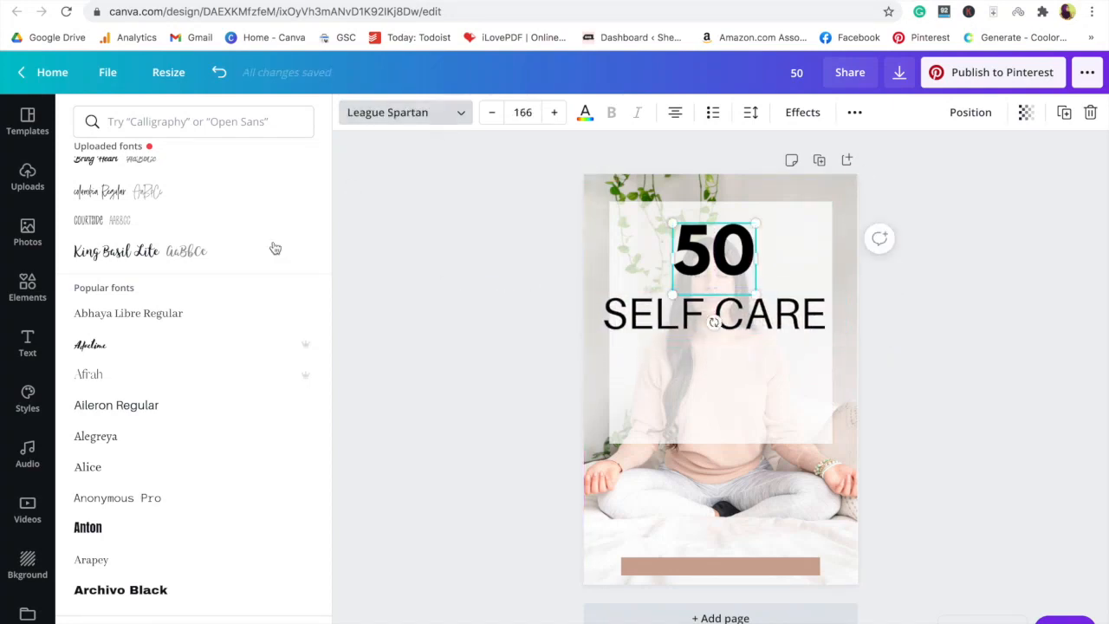
left_click(152, 316)
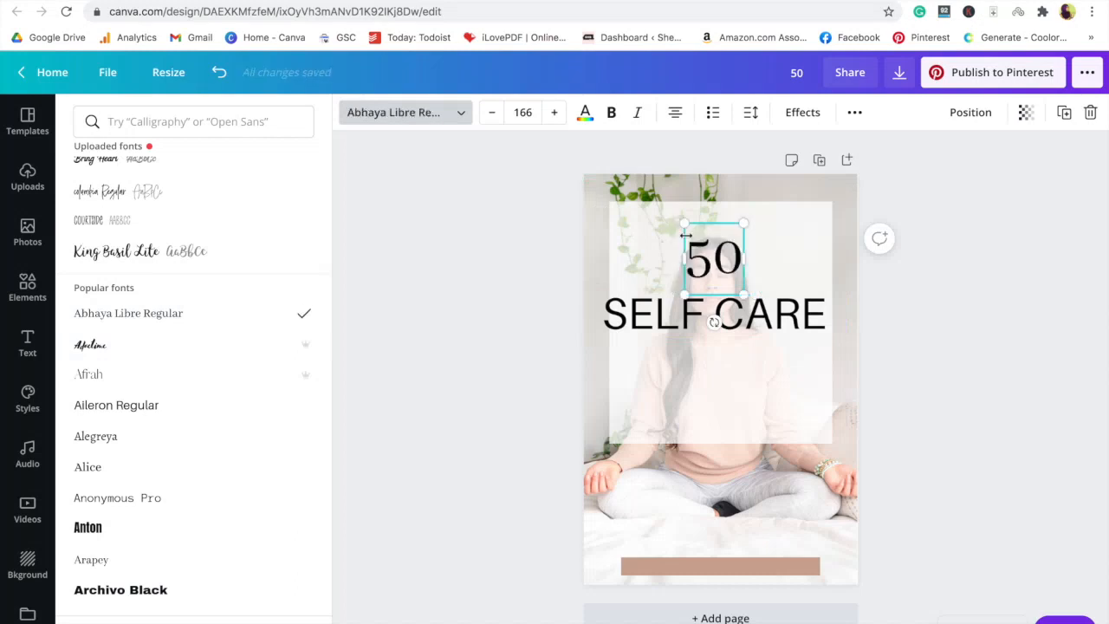
left_click_drag(679, 224, 639, 169)
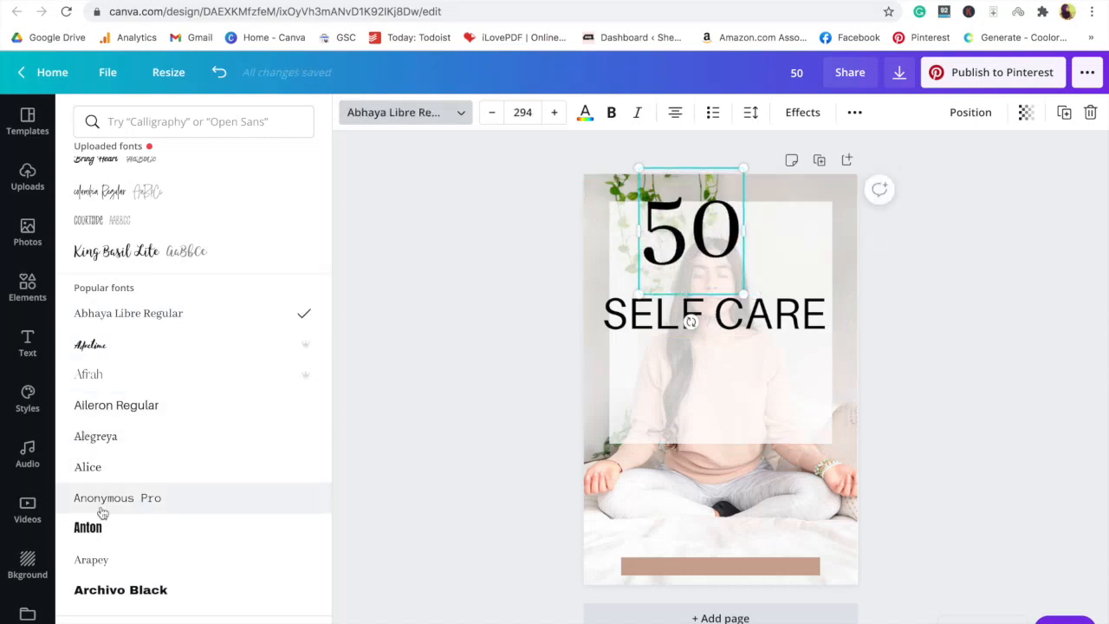
left_click(136, 559)
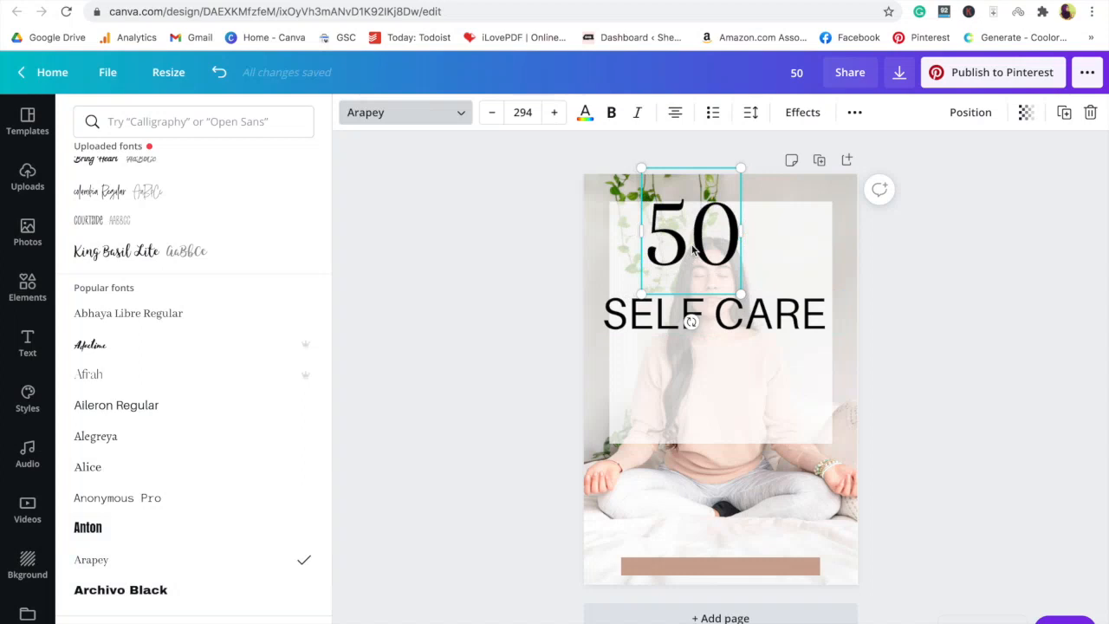
left_click(454, 364)
left_click_drag(704, 215, 728, 232)
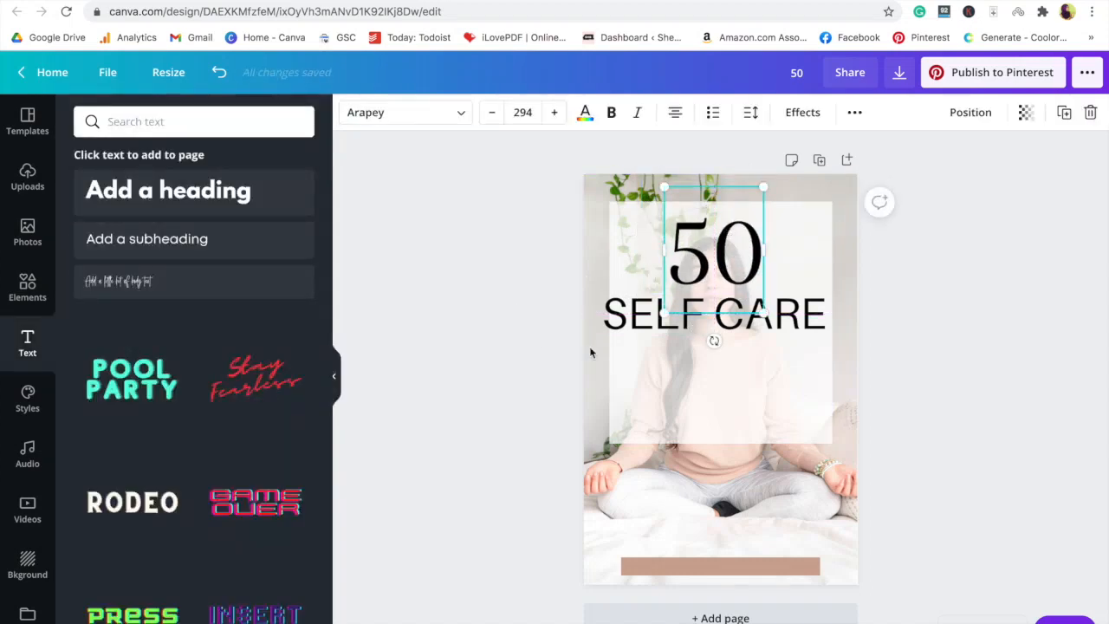
Step: Make the white rectangle behind the text slightly more opaque
left_click(620, 364)
left_click(969, 116)
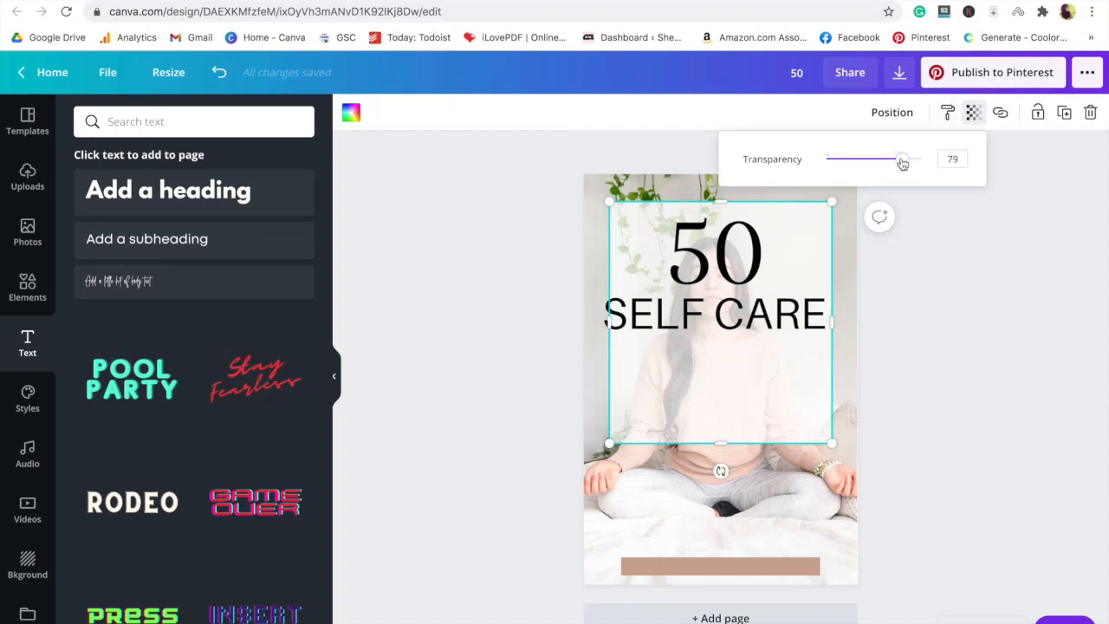
left_click_drag(902, 164, 906, 163)
left_click(952, 320)
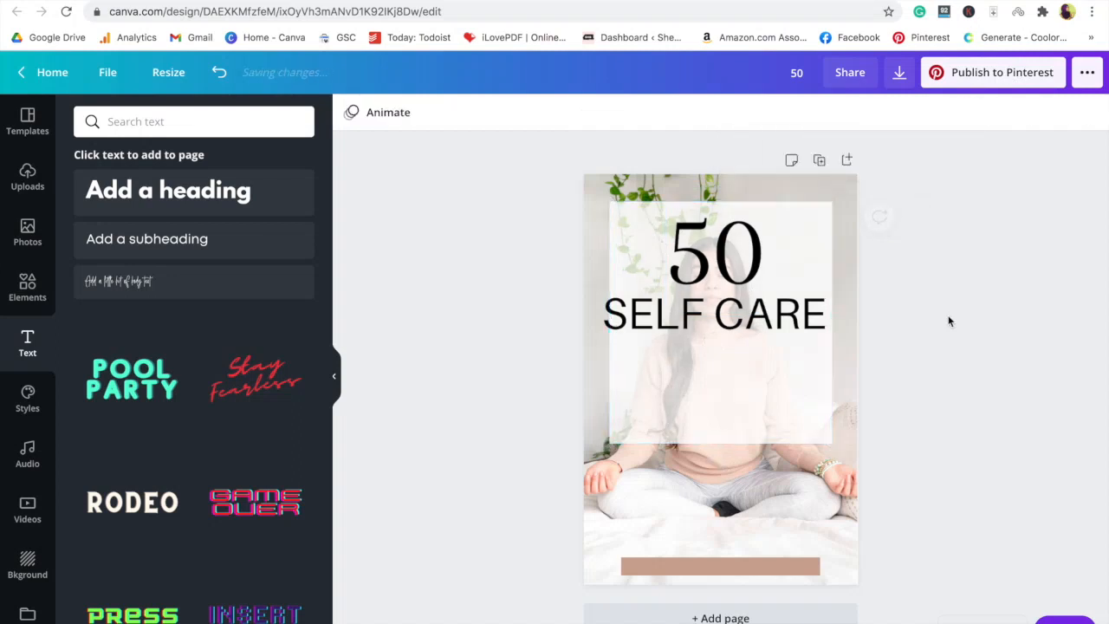
Step: Reduce SELF CARE to about size 106, centre it below the 50 heading and make it bold
left_click(763, 313)
left_click_drag(584, 288, 616, 295)
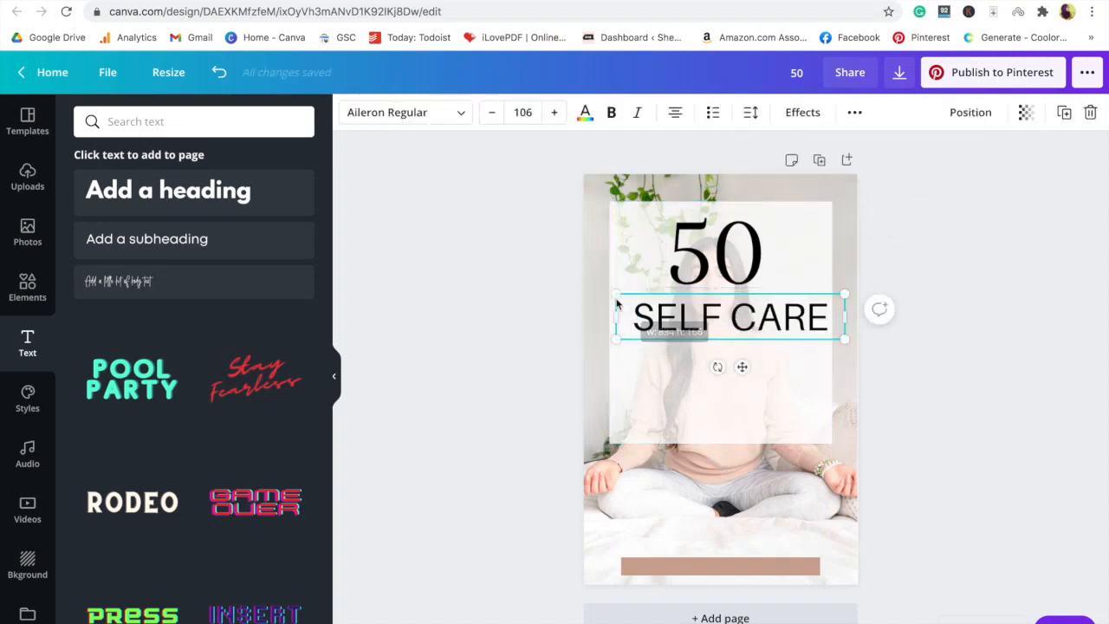
left_click_drag(738, 366, 730, 364)
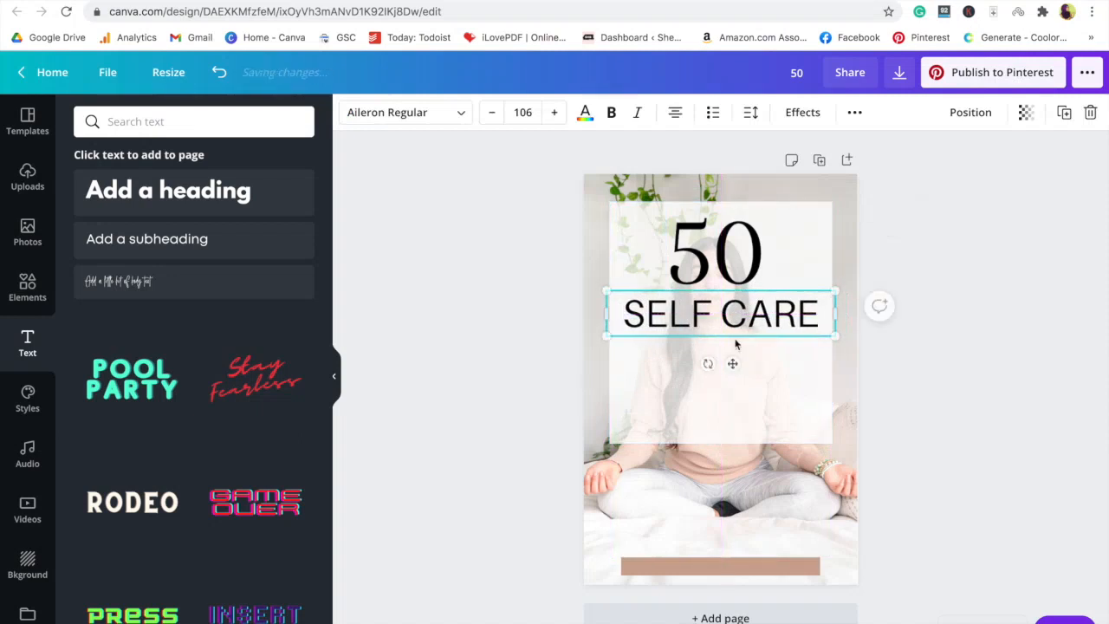
triple_click(734, 322)
left_click(610, 113)
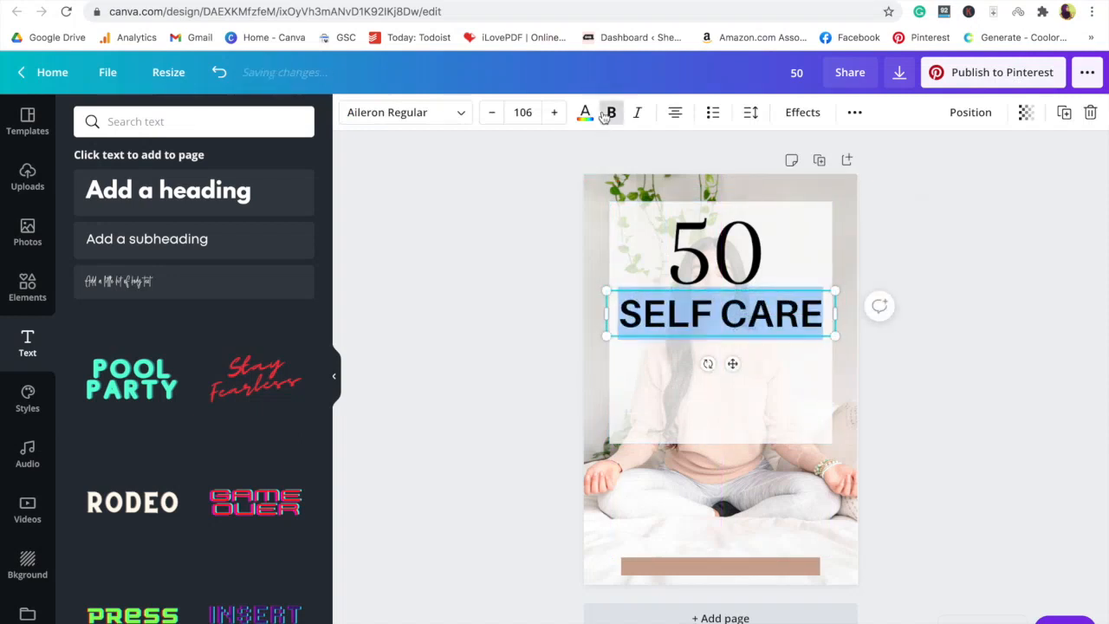
left_click(522, 250)
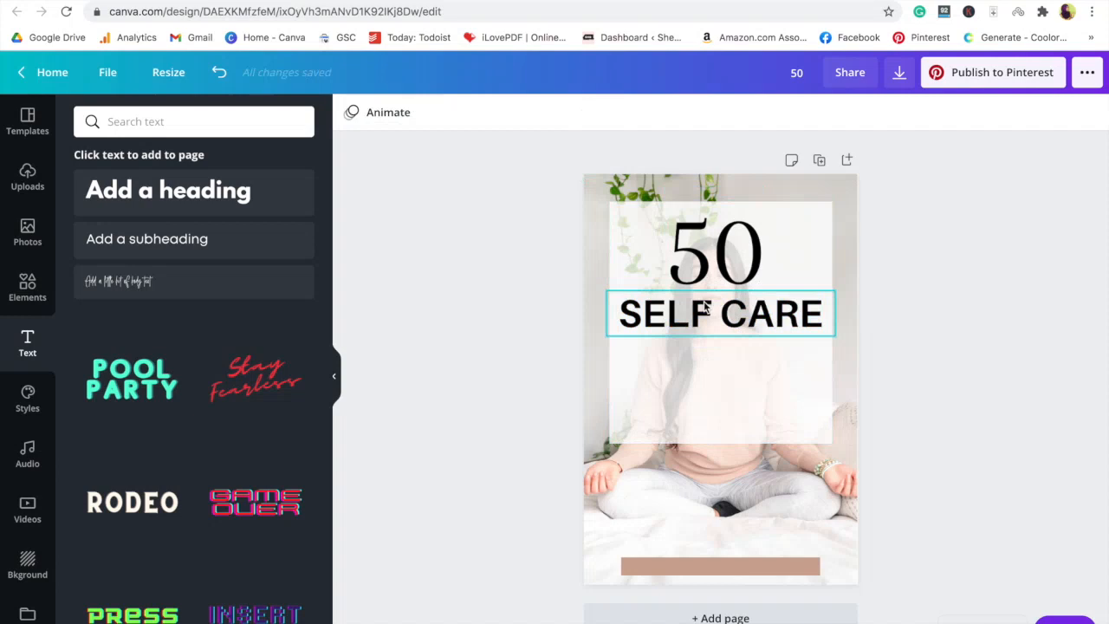
Step: Duplicate the SELF CARE line, place the copy lower in the white rectangle and replace its text with TIPS TO
left_click(742, 314)
left_click(1063, 114)
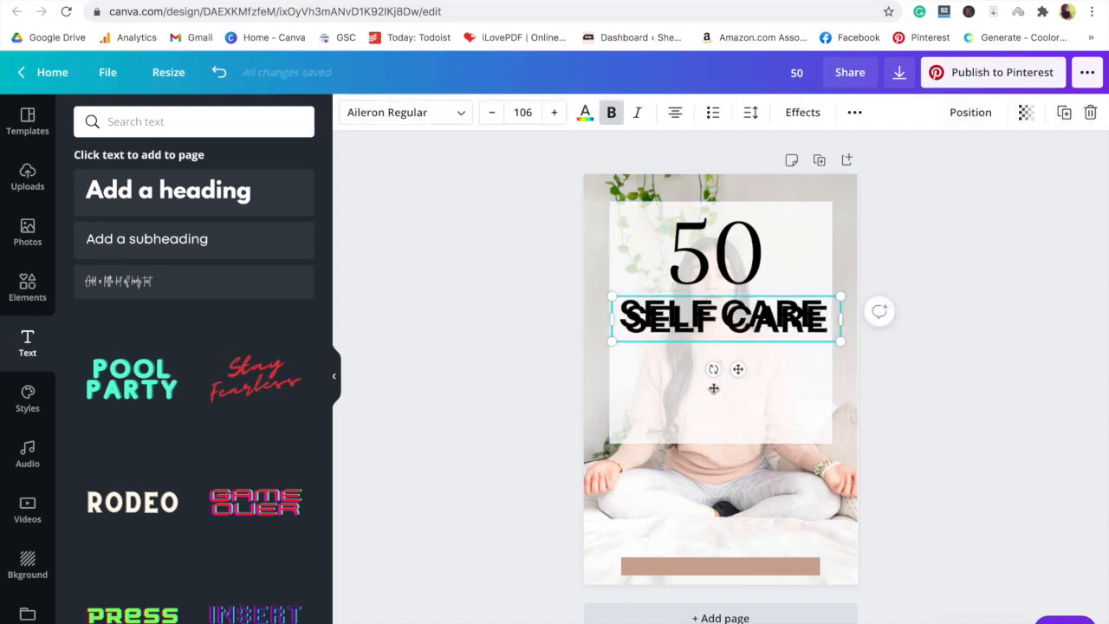
left_click_drag(723, 319, 724, 394)
double_click(724, 391)
type("TIPS TO")
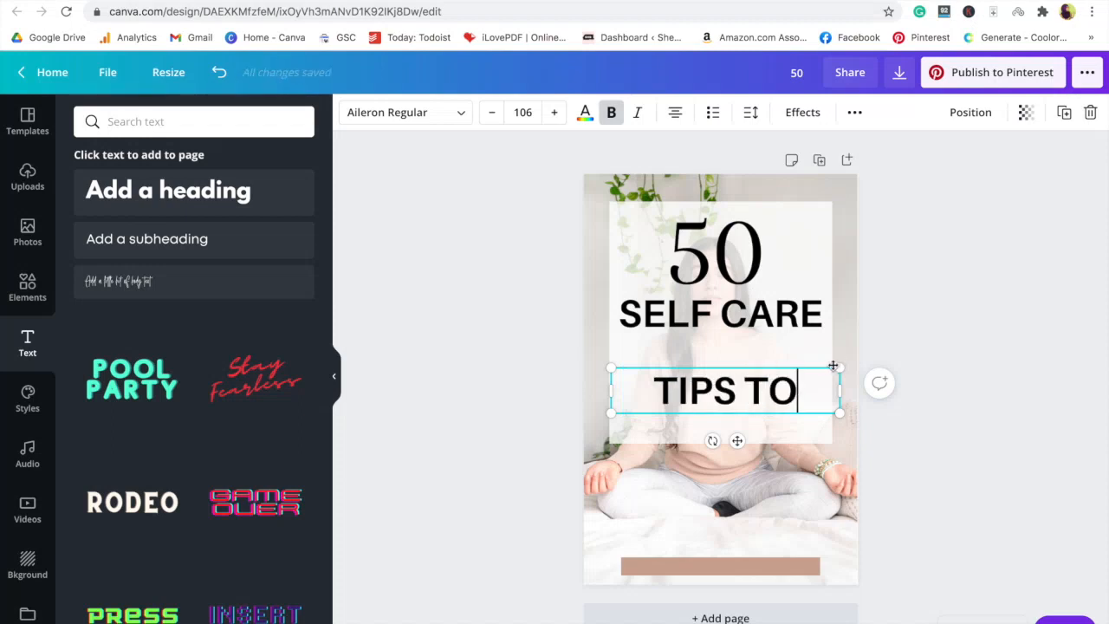
Step: Reduce TIPS TO to about size 78.4, widen its letter spacing and place it centred directly below SELF CARE
left_click_drag(833, 366, 775, 387)
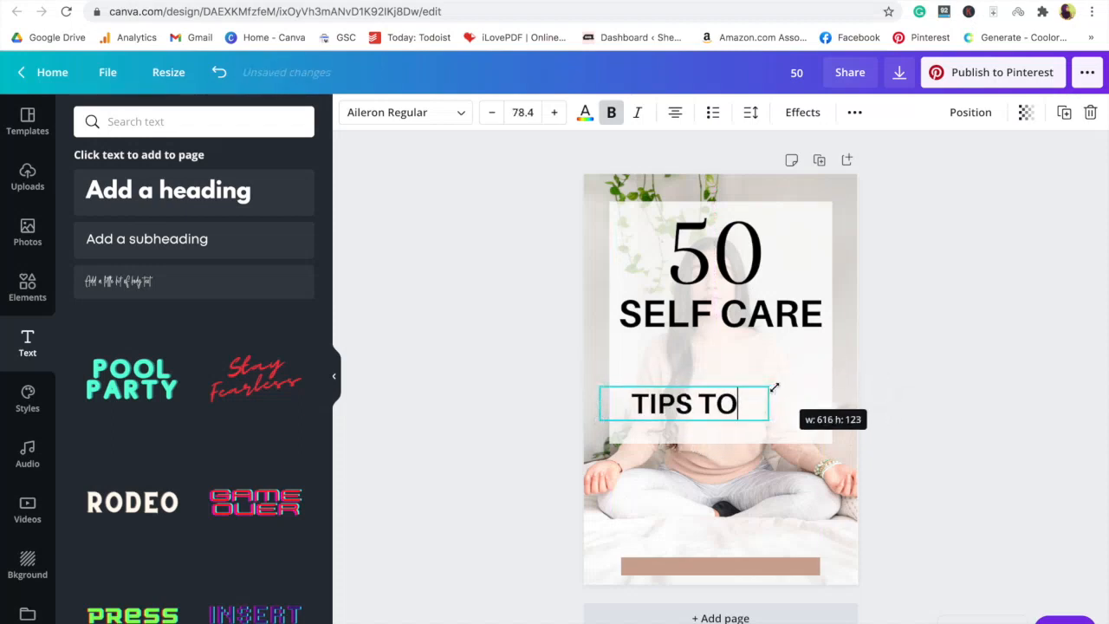
left_click_drag(693, 448, 721, 397)
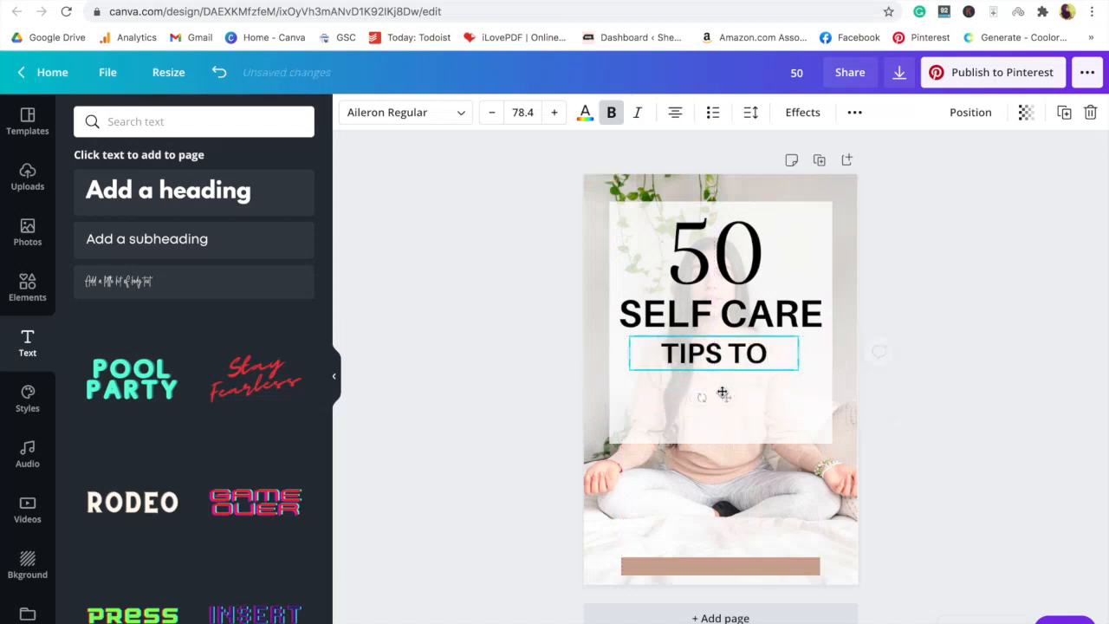
left_click(753, 116)
left_click_drag(854, 165, 864, 169)
left_click(934, 418)
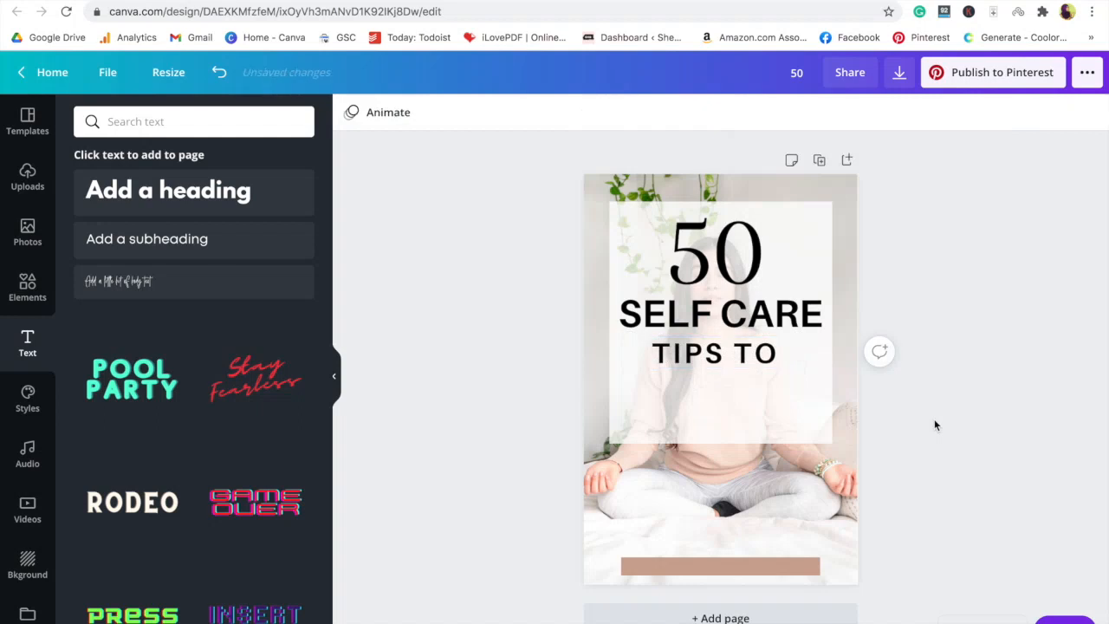
left_click_drag(737, 359, 736, 355)
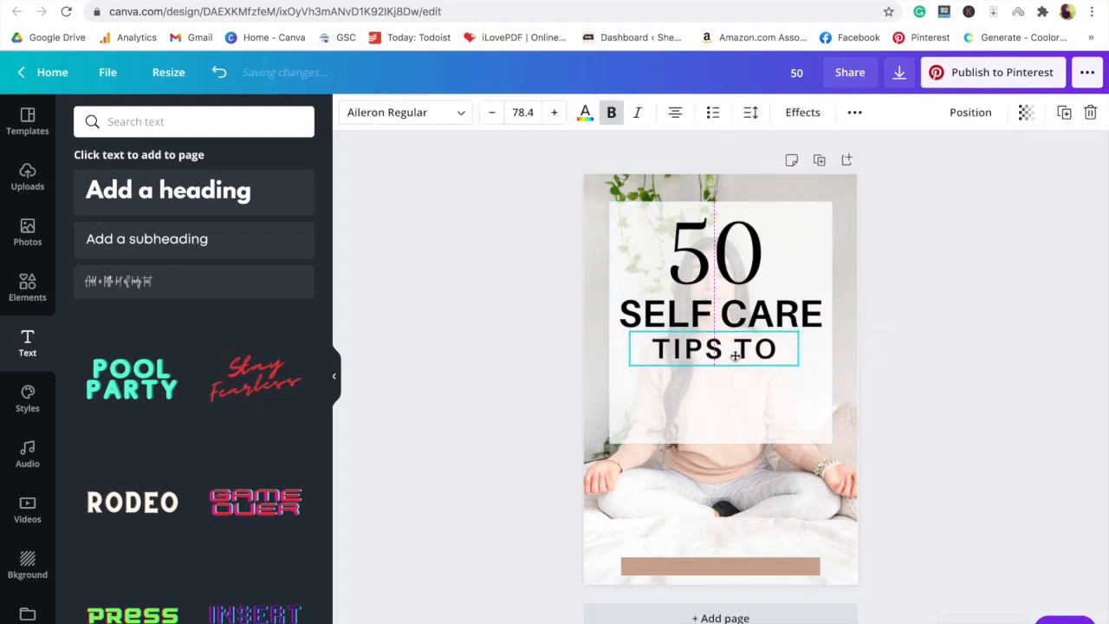
Step: Add a subheading below TIPS TO, enlarge it to about size 28.7 and replace its text with practice daily
left_click(146, 239)
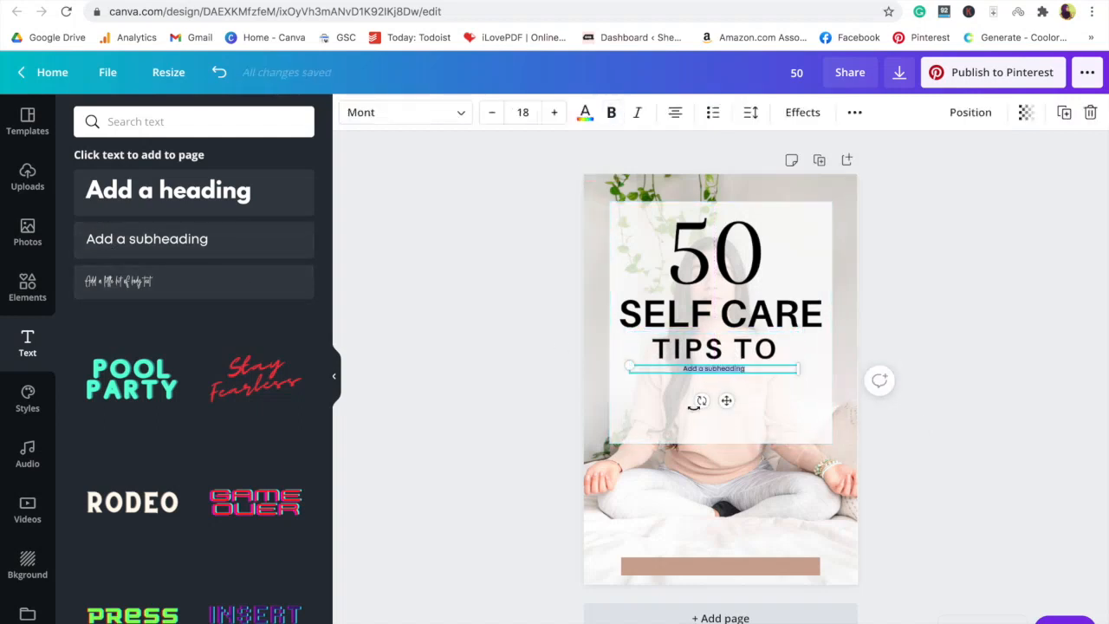
left_click(682, 375)
left_click_drag(625, 363, 529, 362)
double_click(724, 366)
key("BackSpace")
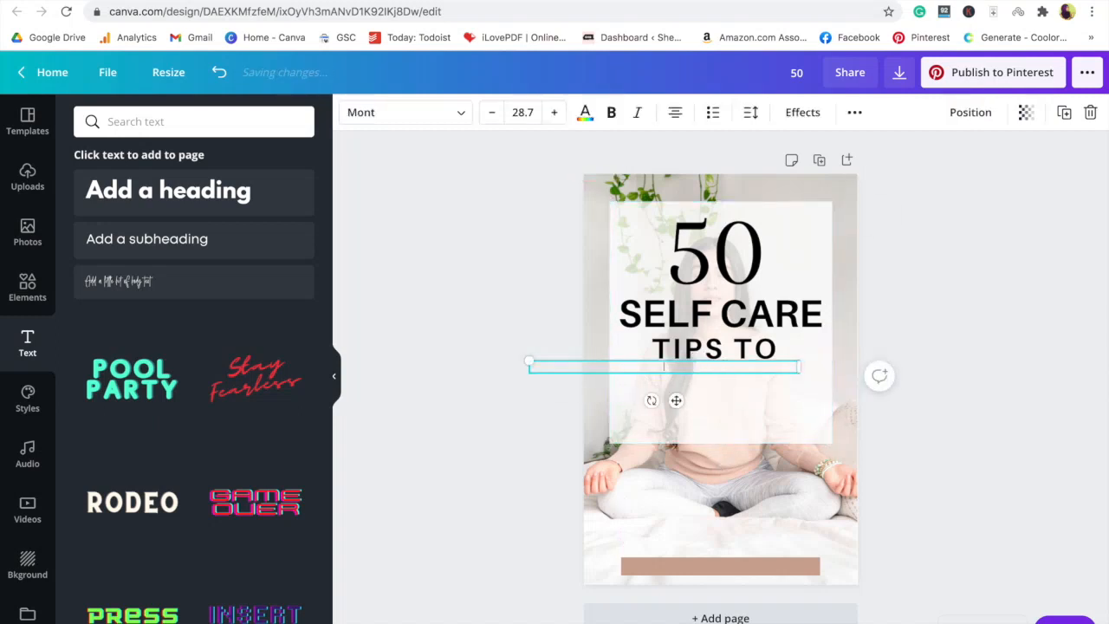
type("practice daily")
Step: Set practice daily in Bodoni FLF, enlarge it to about size 78.9 and centre it directly below TIPS TO
key("super+a")
left_click(435, 121)
scroll(199, 448, "down", 5)
left_click(174, 447)
left_click_drag(806, 366, 613, 366)
left_click_drag(528, 361, 422, 340)
left_click_drag(515, 400, 739, 435)
mouse_move(616, 373)
left_mouse_down()
mouse_move(551, 364)
mouse_move(610, 372)
left_mouse_up()
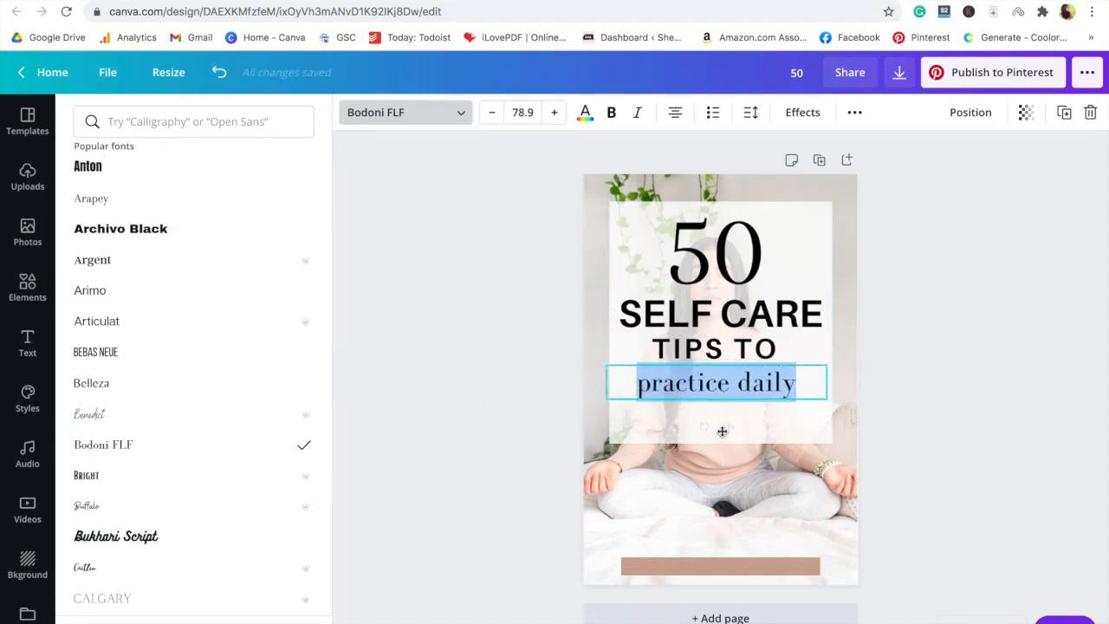
left_click(511, 406)
Step: Nudge the practice daily and SELF CARE lines slightly to the right within the white rectangle
left_click(716, 383)
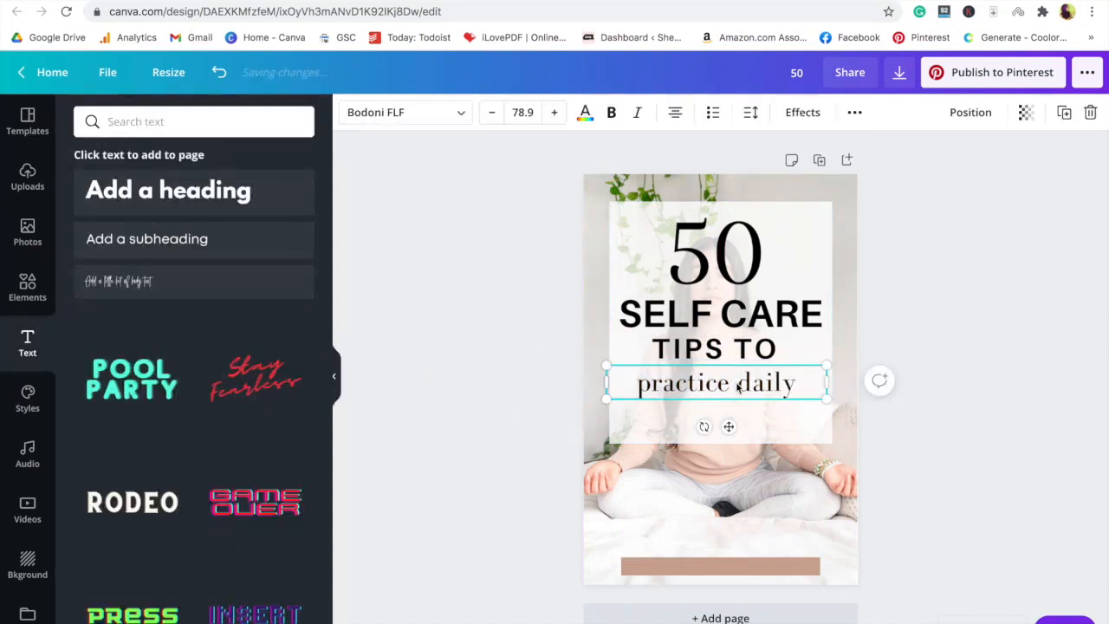
left_click(738, 351)
left_click(737, 313)
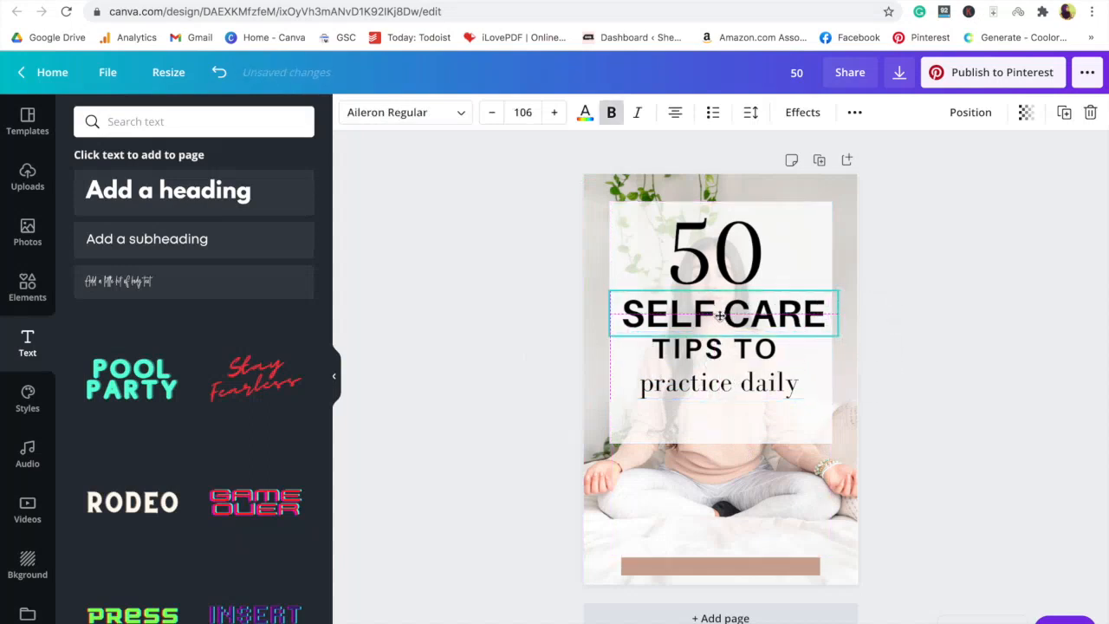
left_click(718, 245)
left_click(854, 112)
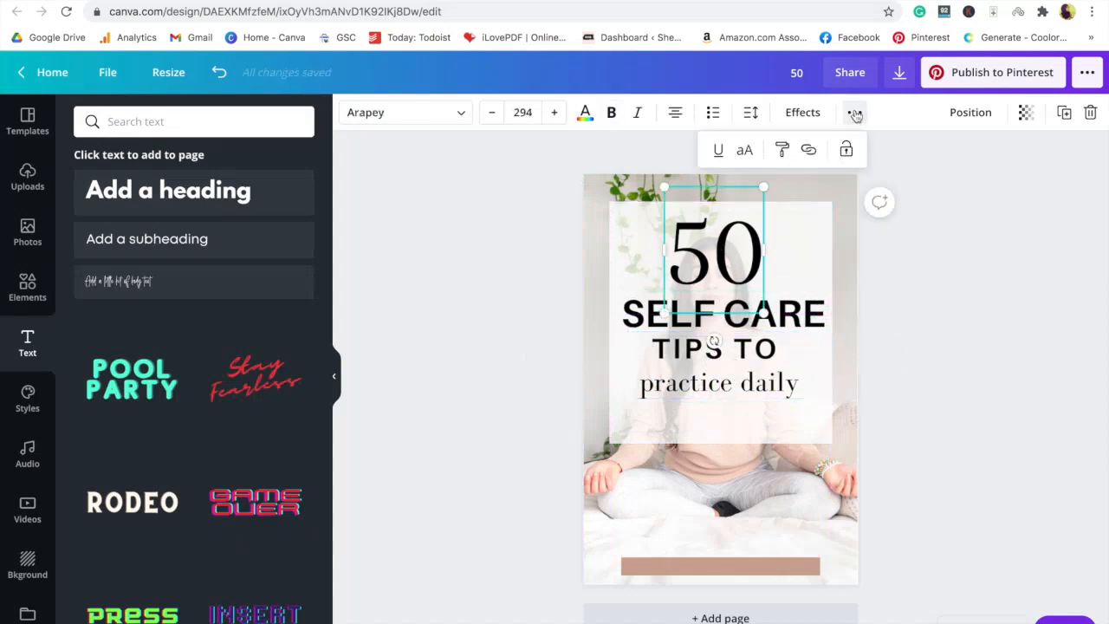
left_click(674, 114)
left_click(523, 286)
Step: Shrink and recentre practice daily, and shorten the white rectangle so its bottom edge sits closer to that line
left_click(719, 384)
left_click_drag(831, 369, 796, 372)
mouse_move(716, 426)
left_mouse_down()
mouse_move(734, 417)
mouse_move(720, 413)
left_mouse_up()
left_click(764, 438)
Step: Realign the TIPS TO and SELF CARE lines so both sit centred across the white rectangle
left_click(766, 348)
left_click(762, 314)
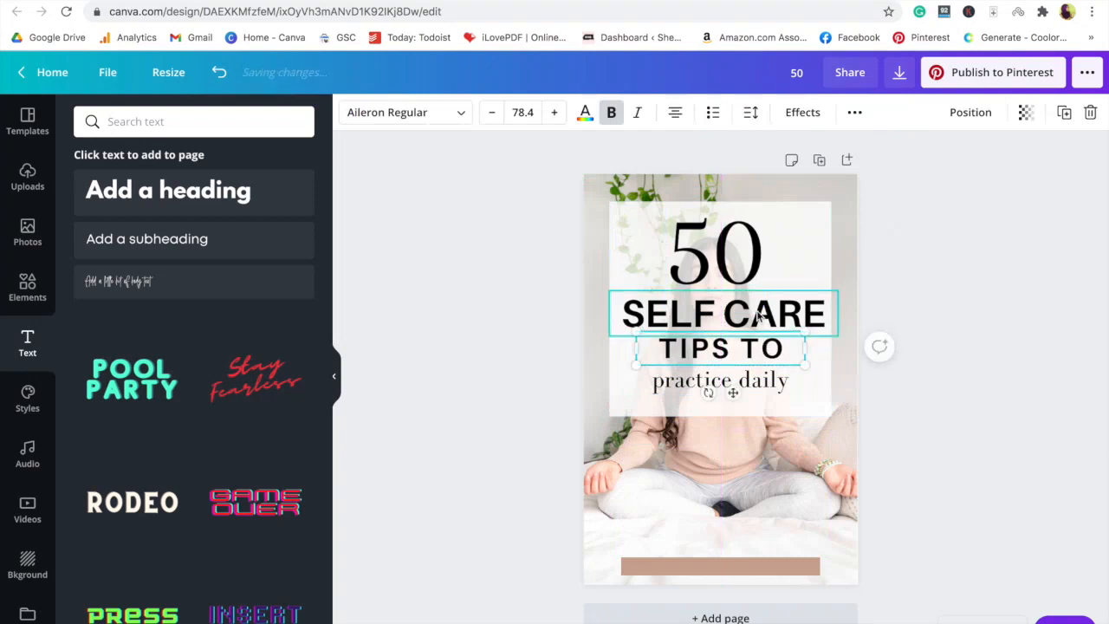
left_click_drag(762, 314, 759, 313)
left_click(752, 353)
left_click_drag(752, 354, 733, 381)
Step: Reduce practice daily to about size 55.9 and centre it near the white rectangle's bottom edge
left_click(728, 382)
left_click_drag(631, 365, 662, 379)
mouse_move(753, 413)
left_mouse_down()
mouse_move(734, 428)
mouse_move(732, 414)
left_mouse_up()
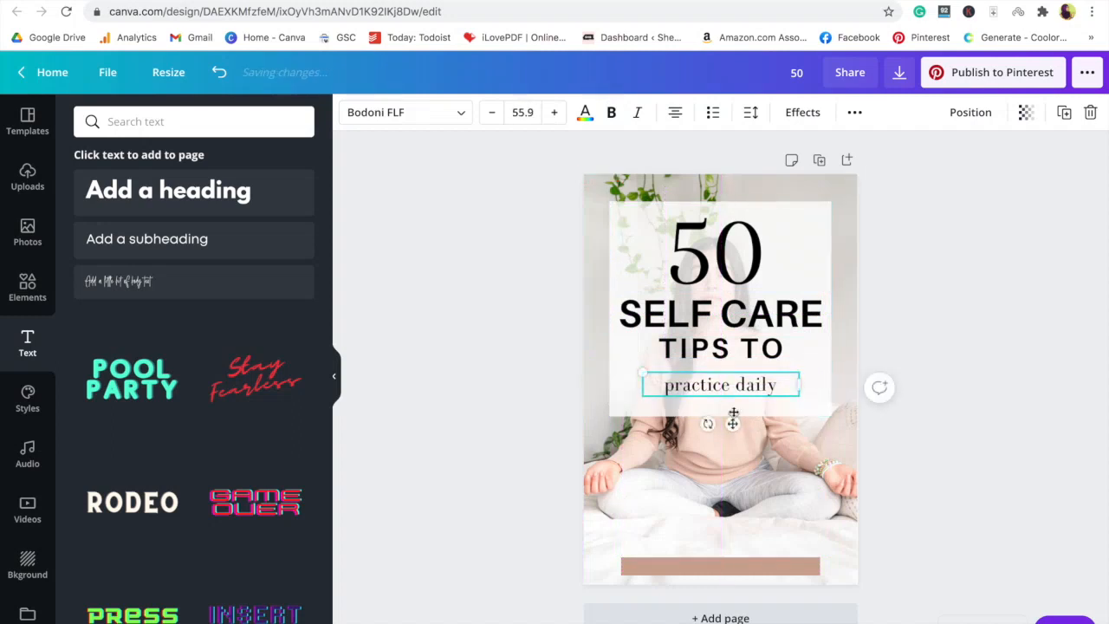
Step: Enlarge TIPS TO and centre it below SELF CARE, with practice daily placed just beneath it
left_click(733, 357)
left_click_drag(634, 336, 584, 322)
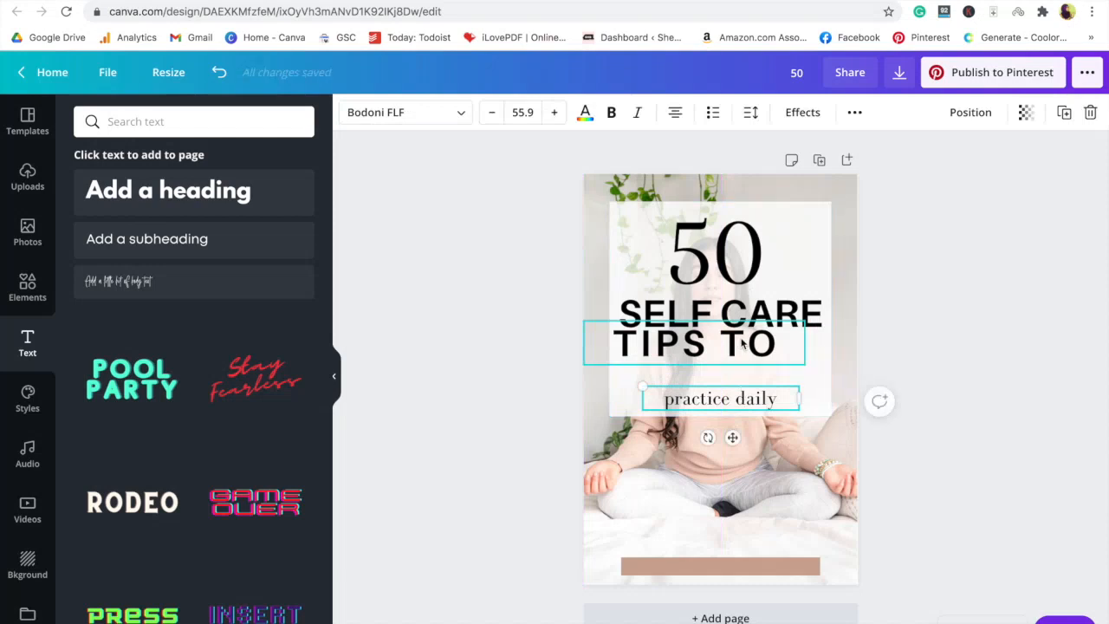
left_click_drag(742, 344, 759, 350)
left_click(507, 390)
left_click_drag(719, 397, 718, 390)
left_click(508, 392)
Step: Recolour the SELF CARE text with the brown photo colour
double_click(726, 317)
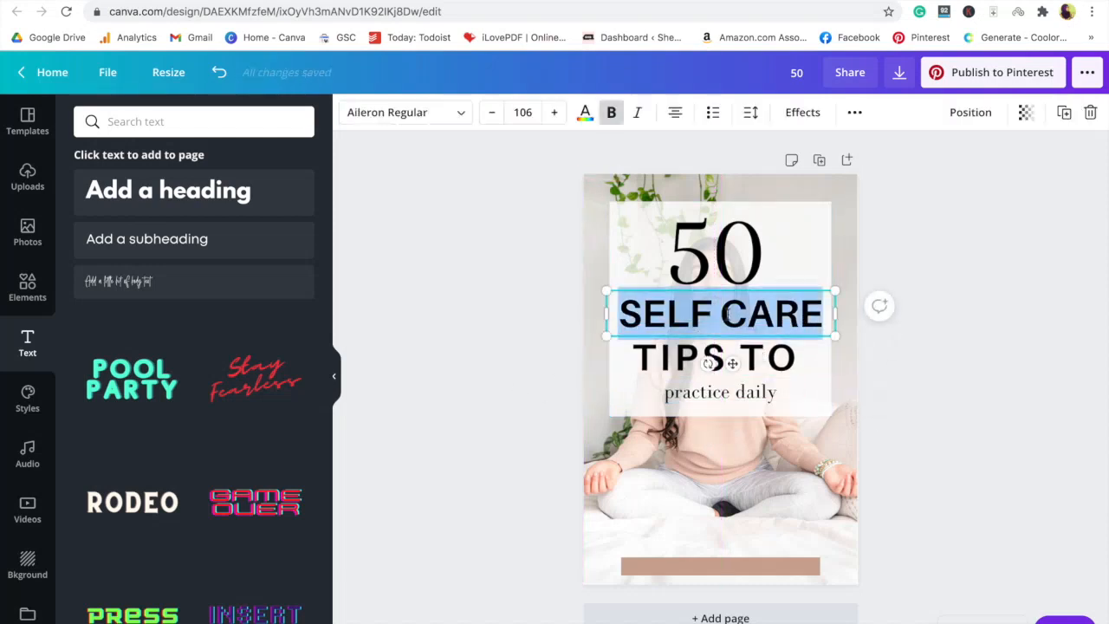
left_click(585, 117)
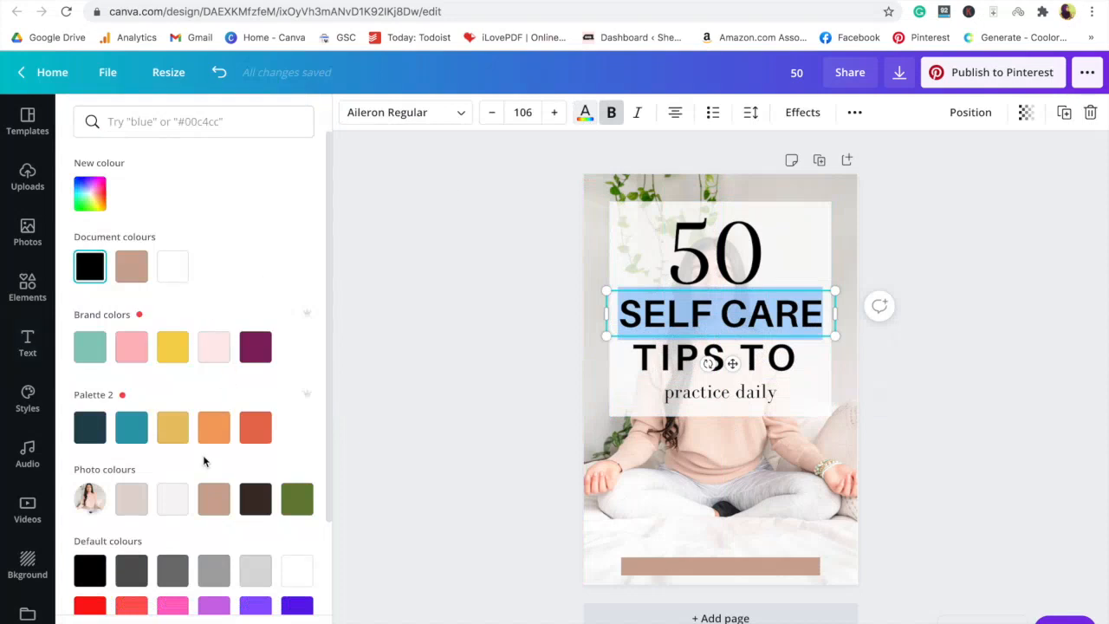
left_click(215, 510)
left_click(507, 401)
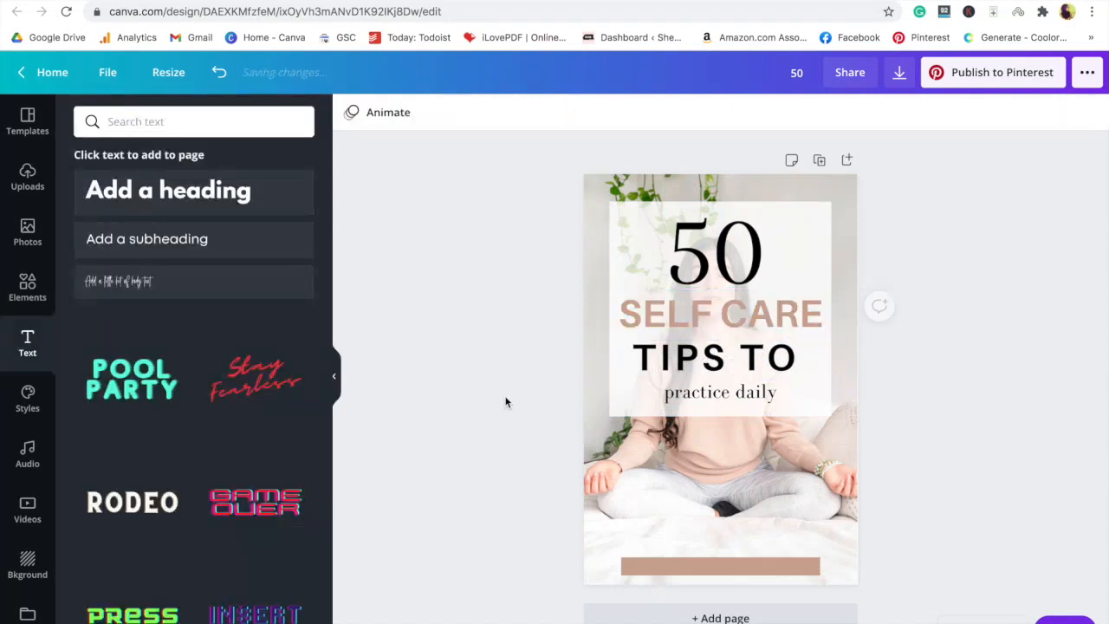
Step: Give the SELF CARE text a darker custom brown, about #BB8B72
left_click(661, 328)
left_click(584, 111)
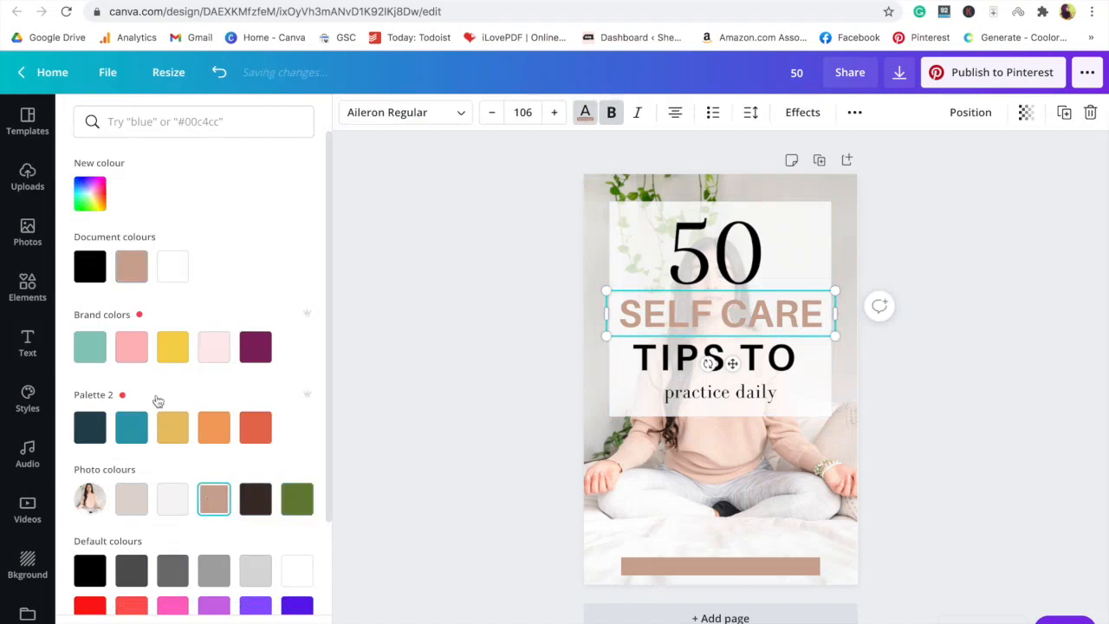
left_click(90, 196)
left_click_drag(139, 251, 166, 252)
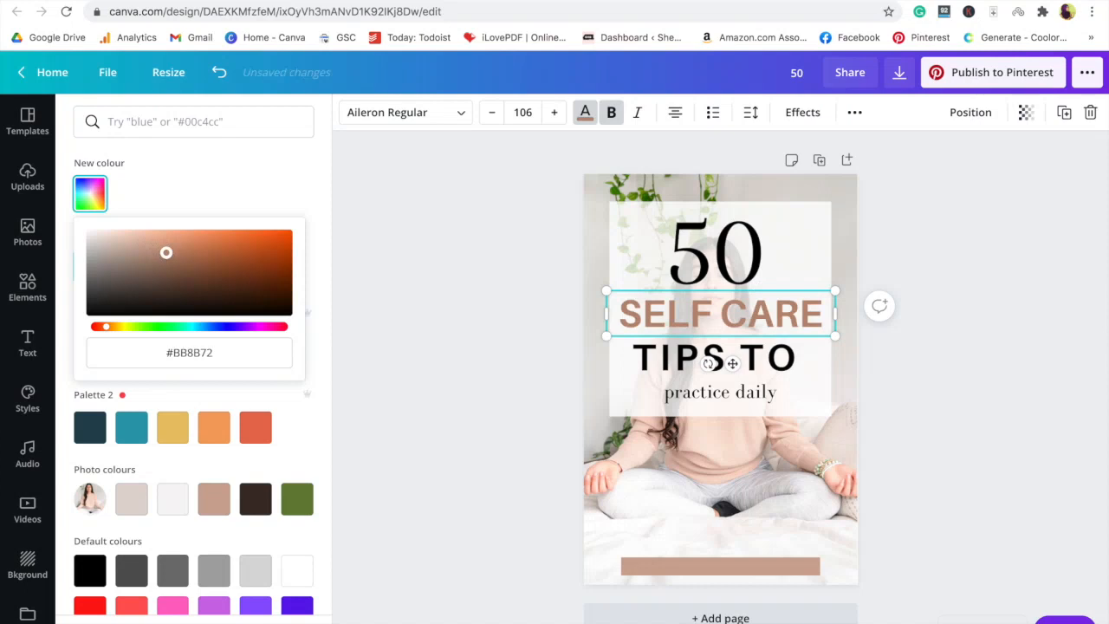
left_click(441, 383)
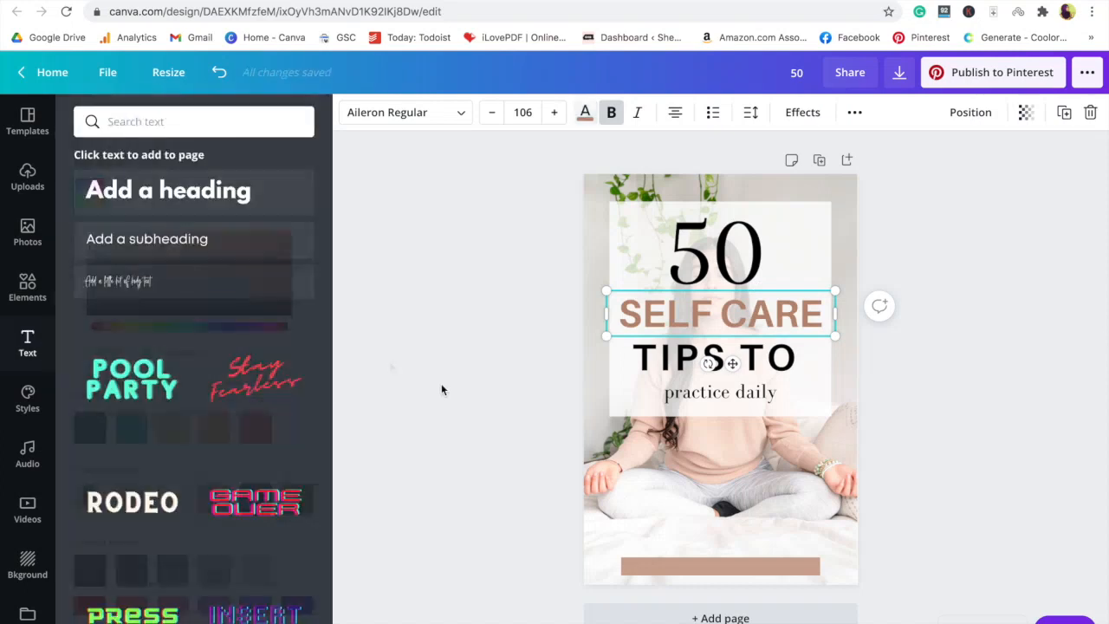
Step: Duplicate practice daily below the white rectangle, retype the copy as shemeansblogging.com and reduce it to about size 46.5
left_click(720, 392)
left_click(1064, 111)
left_click_drag(733, 396, 729, 479)
double_click(729, 479)
type("sheema")
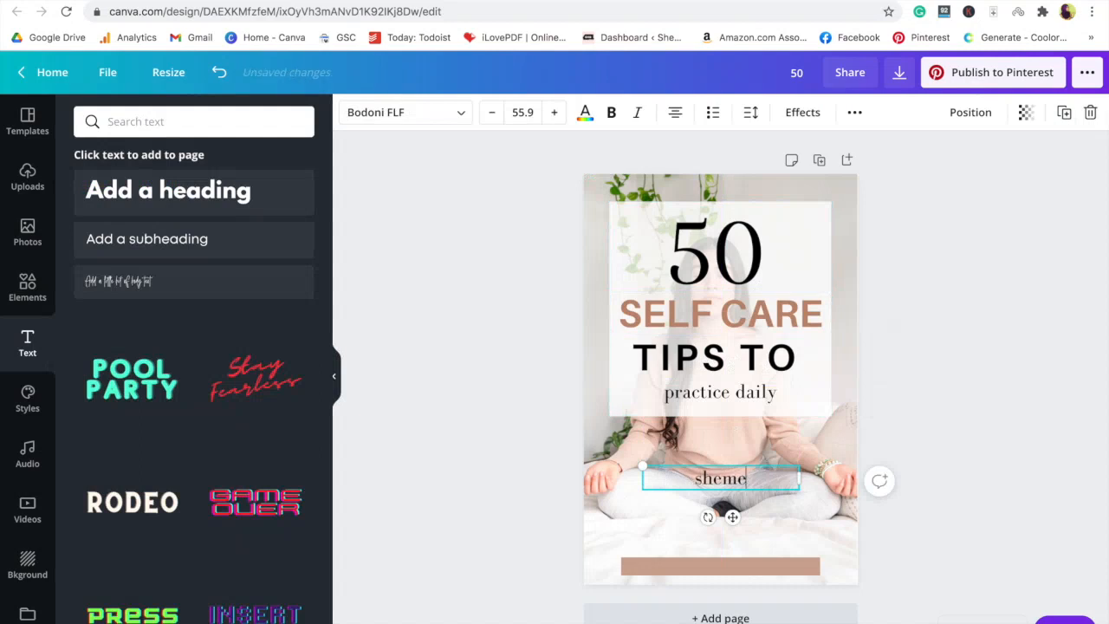
type("nsblogging.com")
left_click_drag(642, 520, 636, 491)
Step: Set the website line in uppercase and widen its letter spacing
left_click(854, 112)
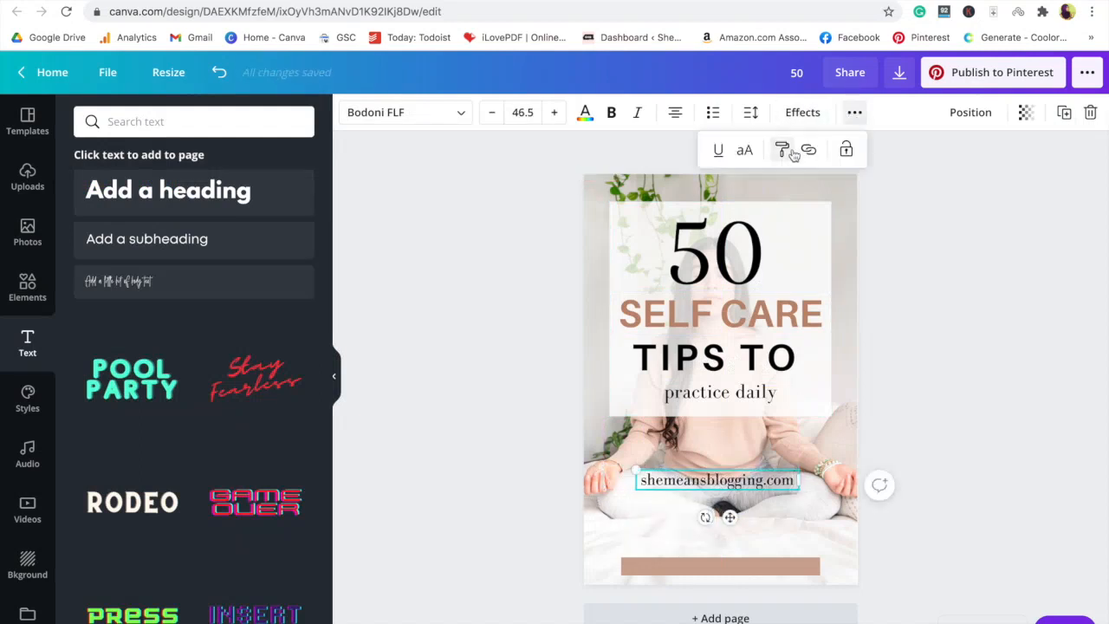
left_click(744, 149)
left_click(750, 111)
left_click_drag(855, 165, 867, 165)
Step: Shrink the website line to about size 33.5 and centre it on the brown bar
left_click_drag(637, 491, 617, 573)
left_click(540, 587)
left_click_drag(718, 567, 727, 599)
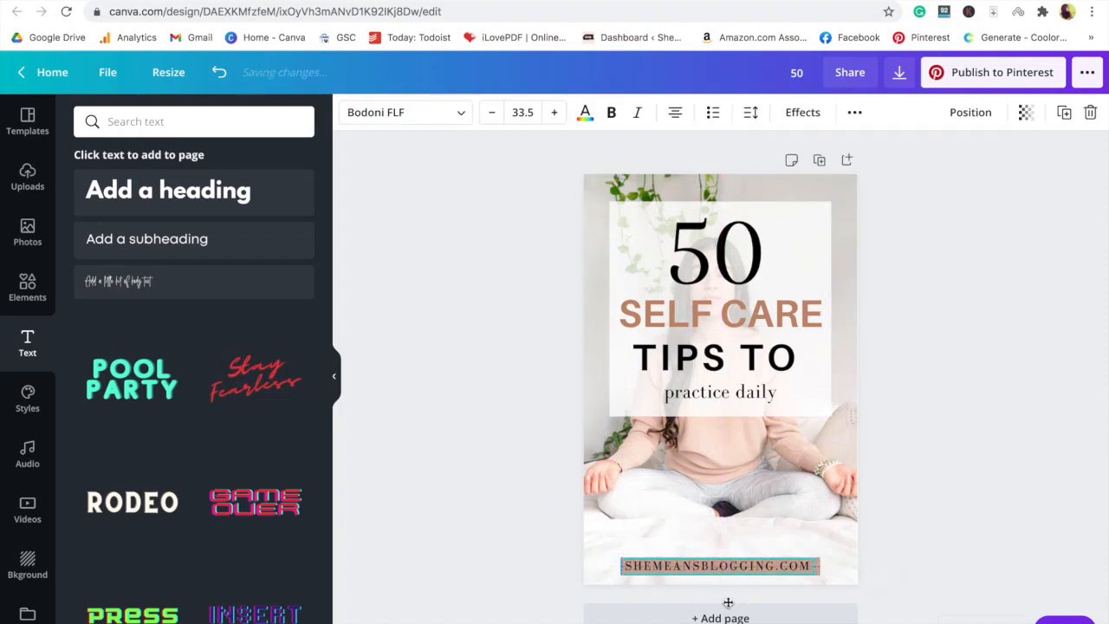
left_click(947, 451)
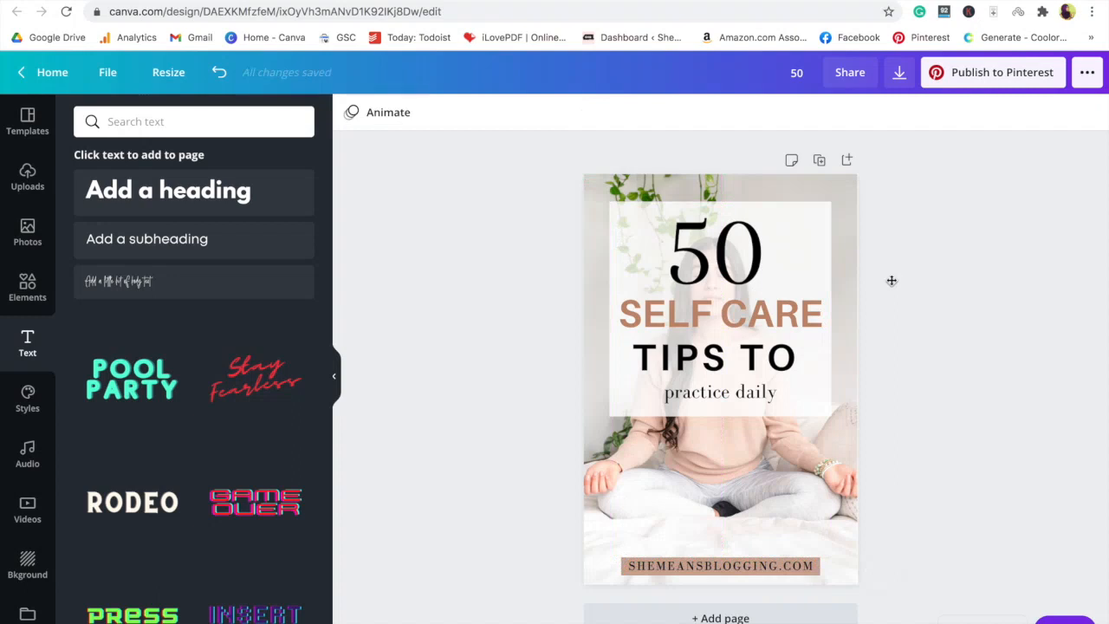
Step: Duplicate the finished pin page and delete the meditation photo from the copy
left_click(820, 161)
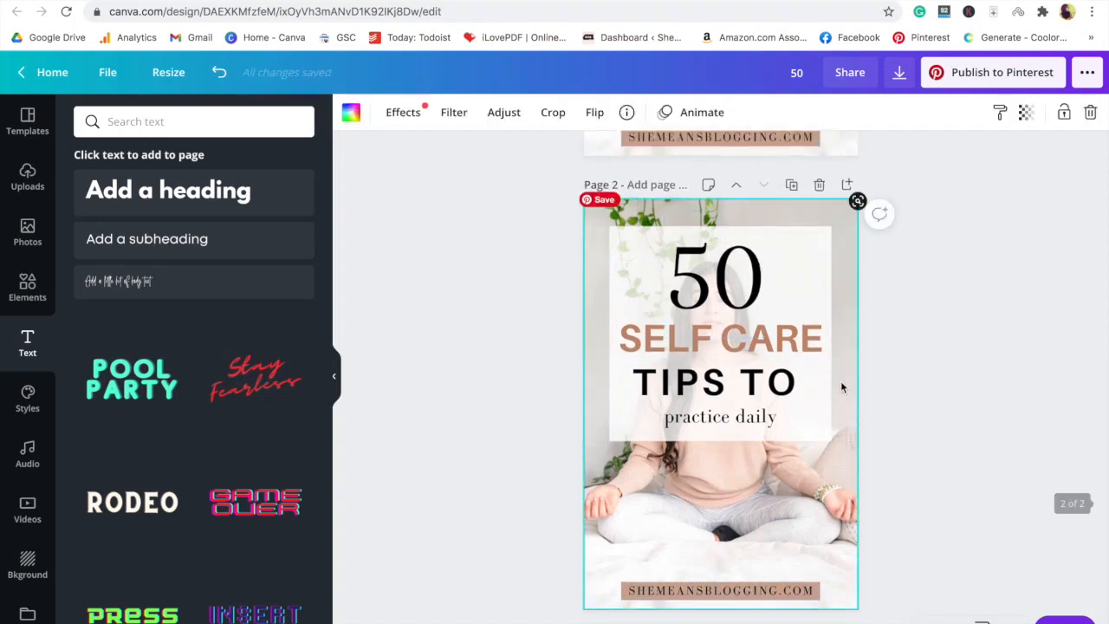
left_click(27, 233)
left_click(27, 175)
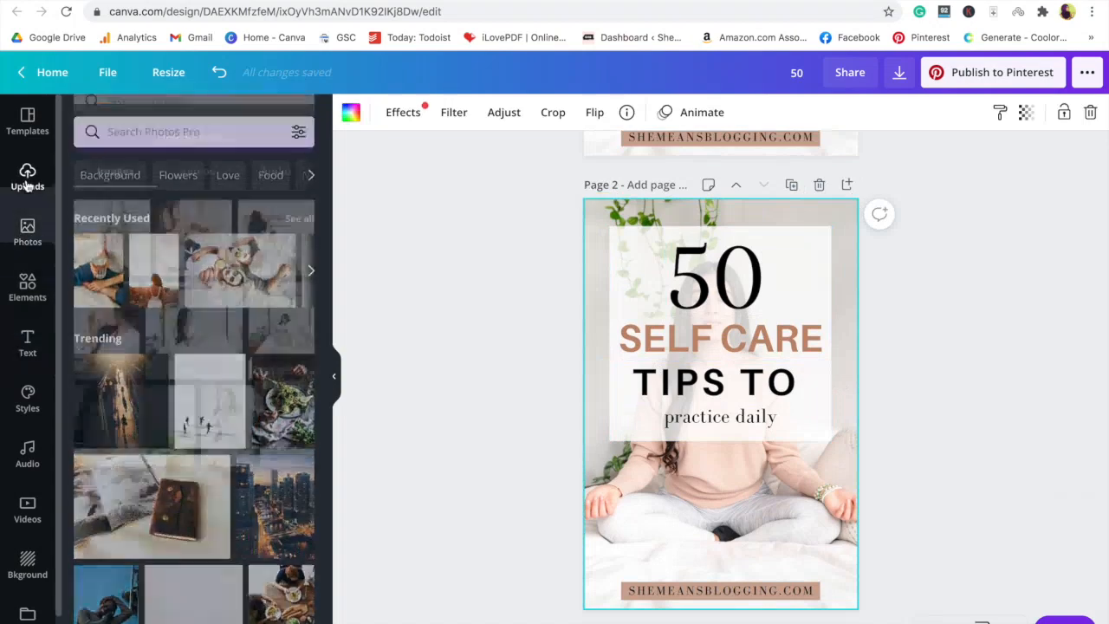
key("Delete")
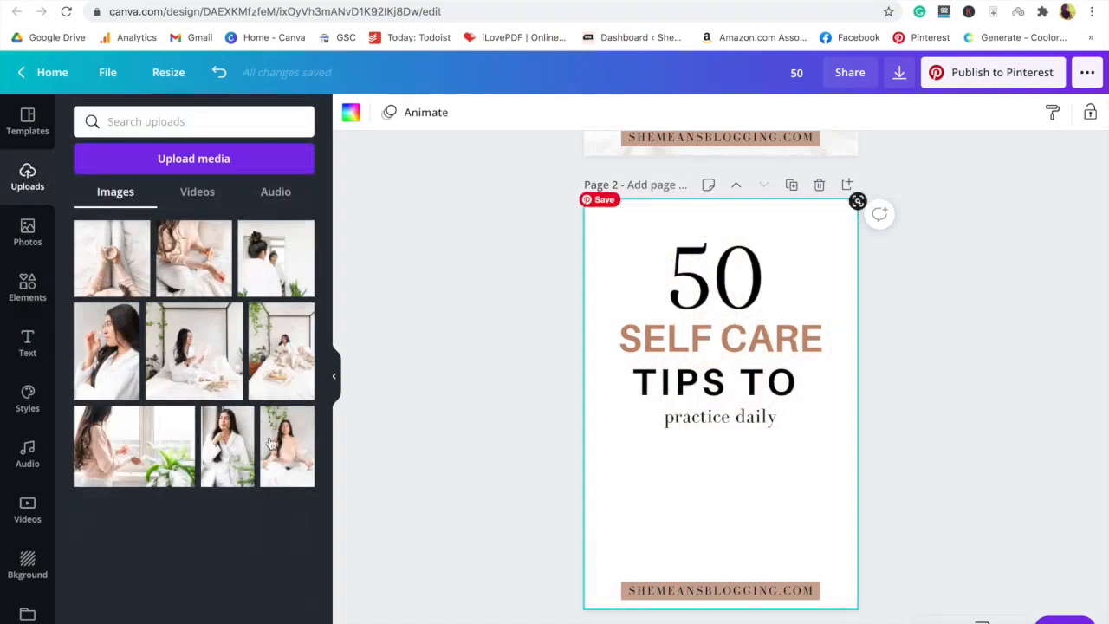
Step: Add the uploaded photo of the woman in a white robe to page 2 and enlarge it to fill the page
left_click_drag(229, 446, 693, 494)
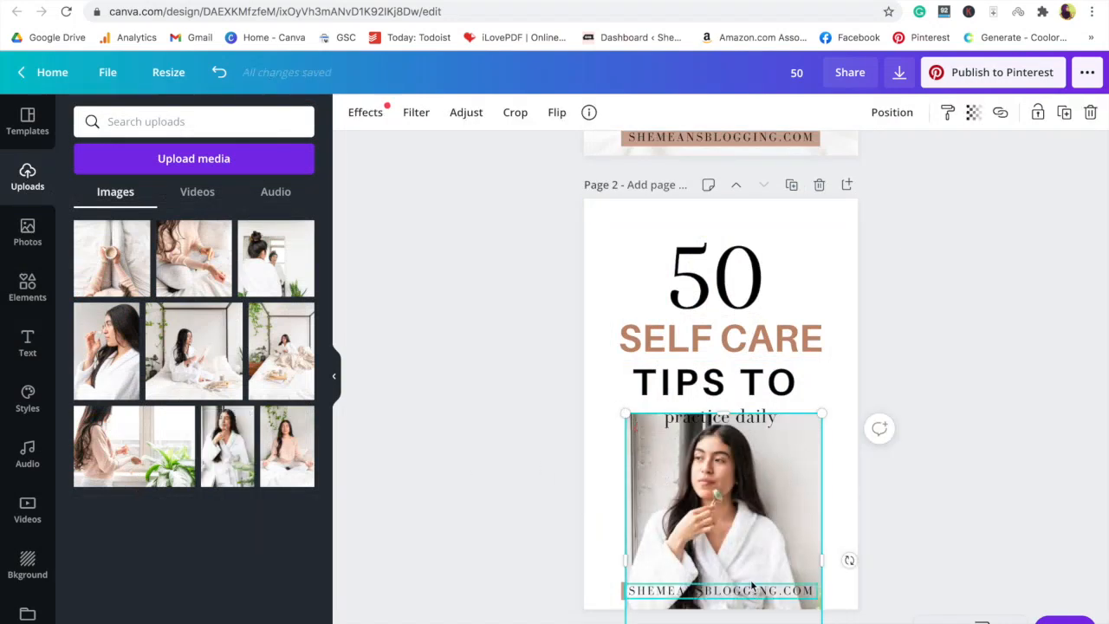
left_click_drag(751, 464, 767, 285)
left_click_drag(642, 236, 437, 201)
left_click_drag(828, 522, 927, 622)
left_click_drag(750, 544, 749, 557)
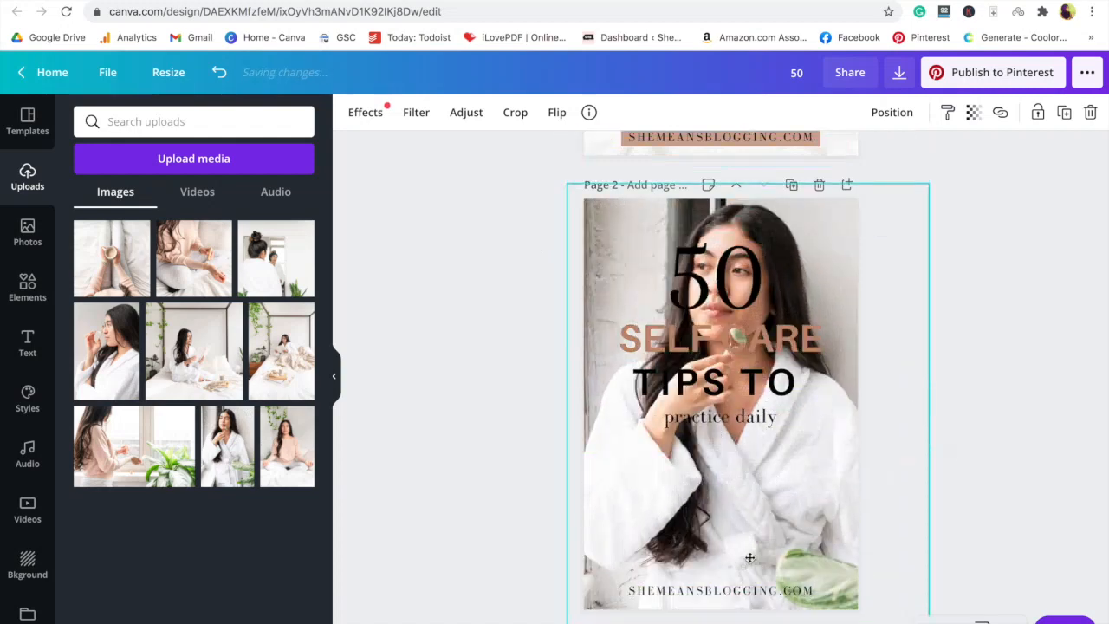
left_click(896, 503)
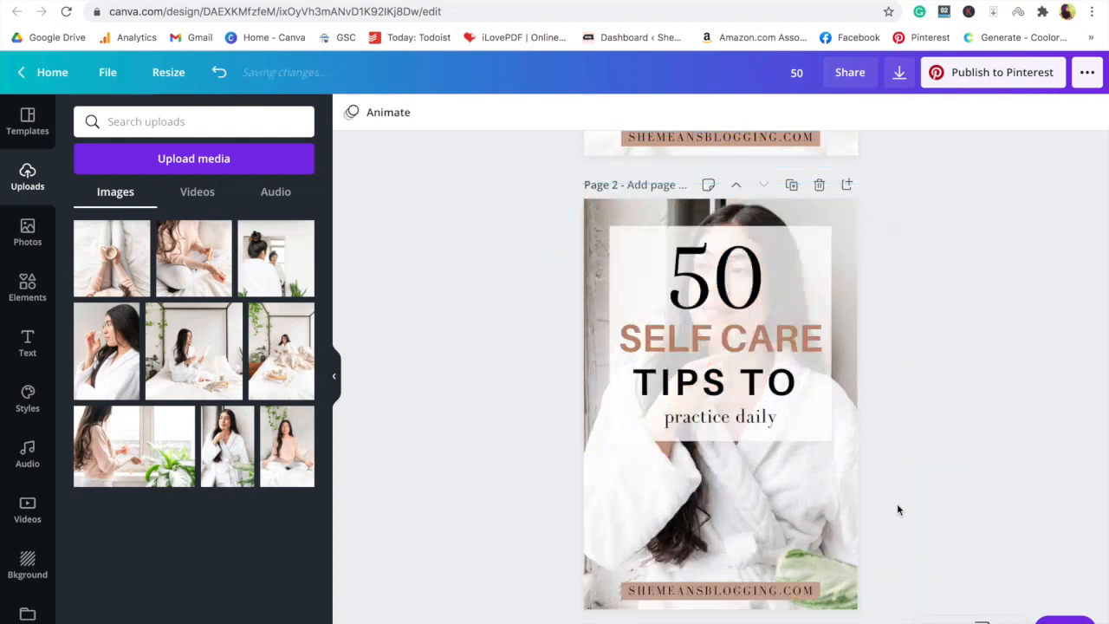
Step: Replace TIPS TO on page 2 with IDEAS, keeping 50 as the number above
left_click(716, 277)
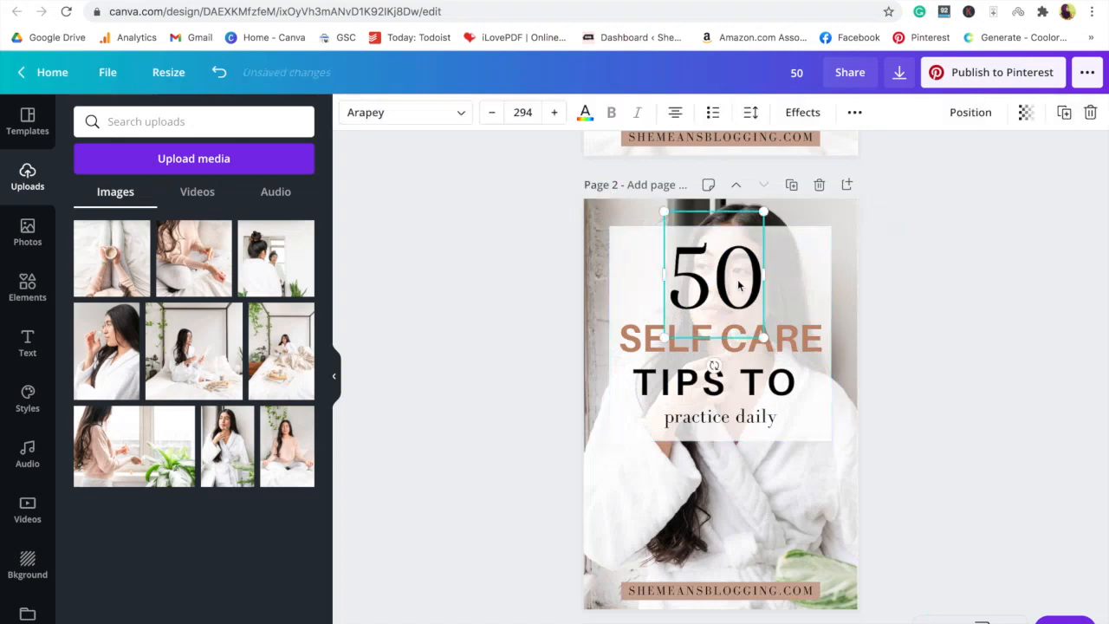
left_click(737, 280)
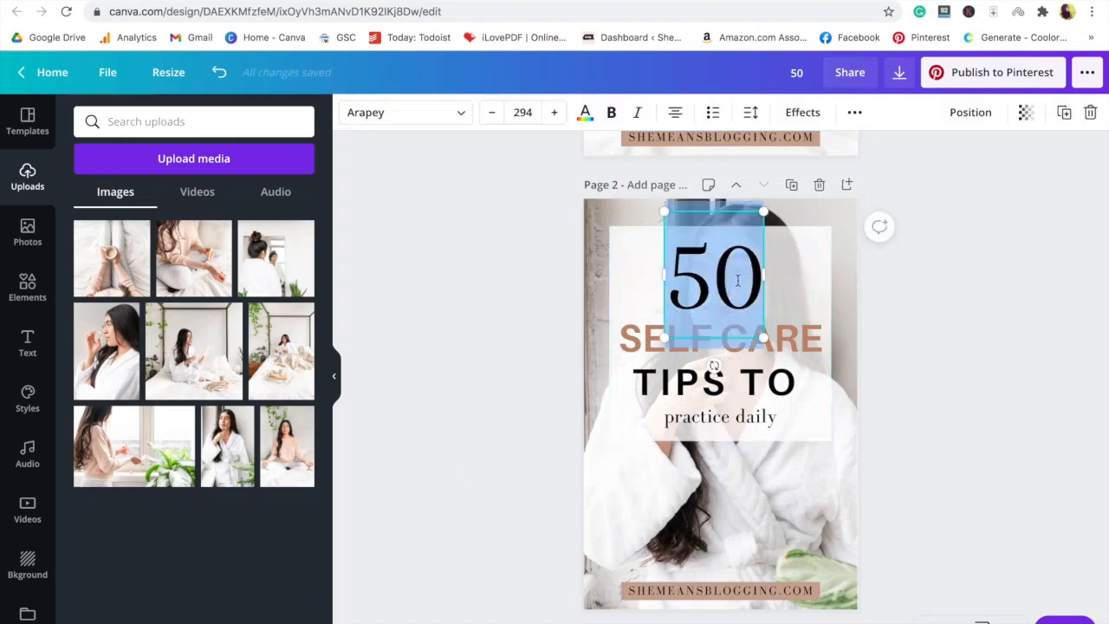
type("50")
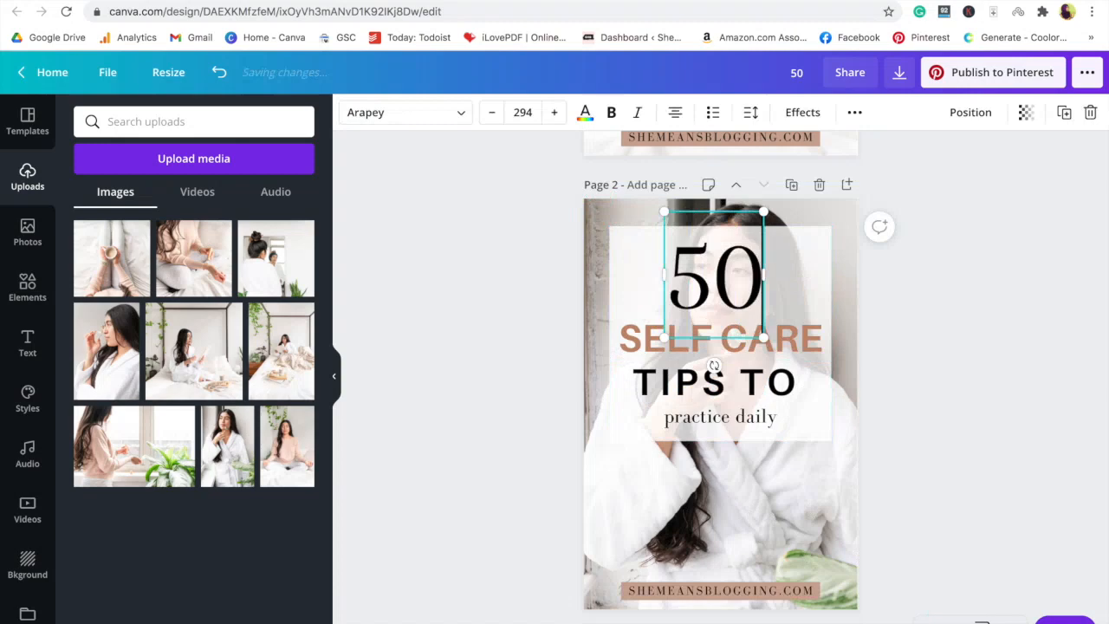
left_click(715, 373)
left_click(769, 374)
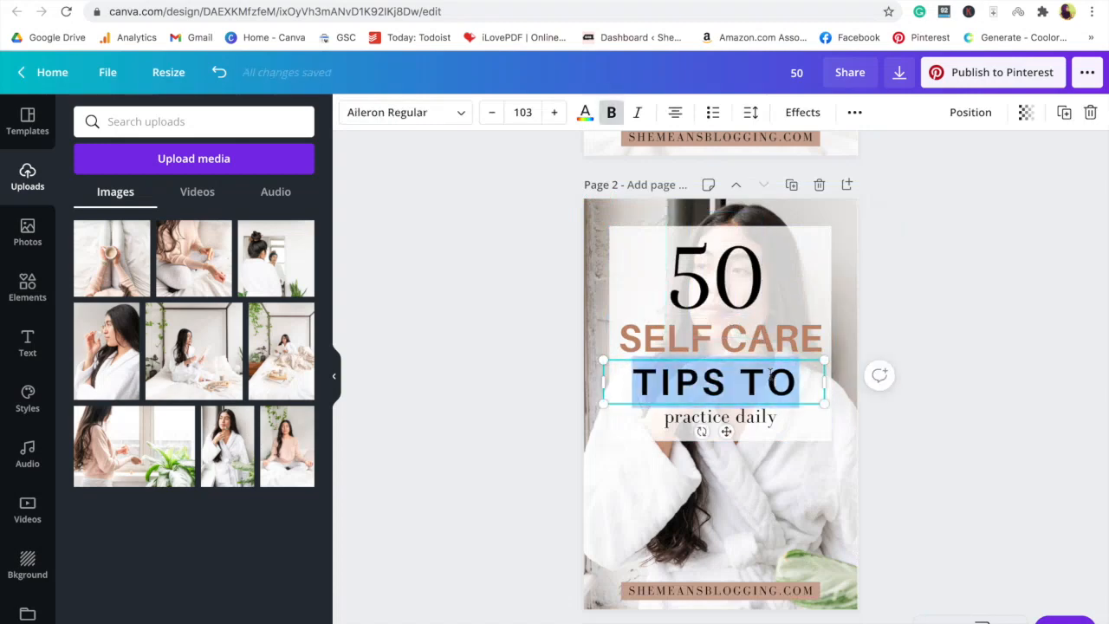
type("IDEAS")
Step: Change practice daily on page 2 to "to try at home" and nudge IDEAS slightly upward
left_click(421, 414)
double_click(720, 417)
type("TO TR")
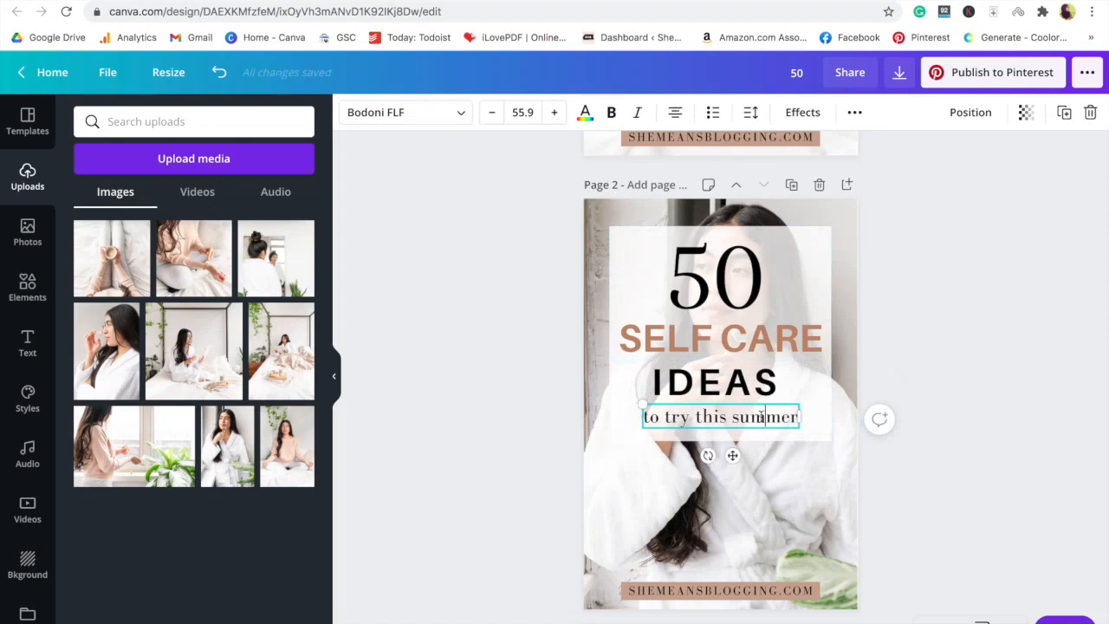
key("ctrl+a")
type("to try at home")
left_click(531, 419)
left_click(684, 381)
key("ctrl+b")
left_click(882, 369)
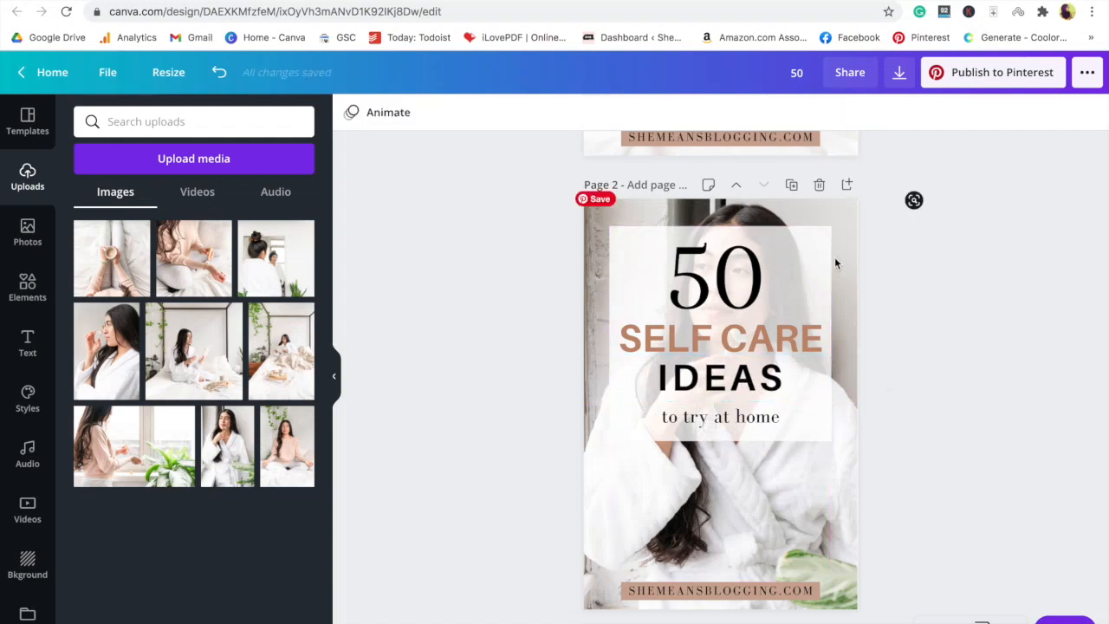
Step: Set the transparency of page 2's white rectangle to about 93
left_click(820, 257)
left_click(974, 112)
left_click_drag(905, 160, 918, 164)
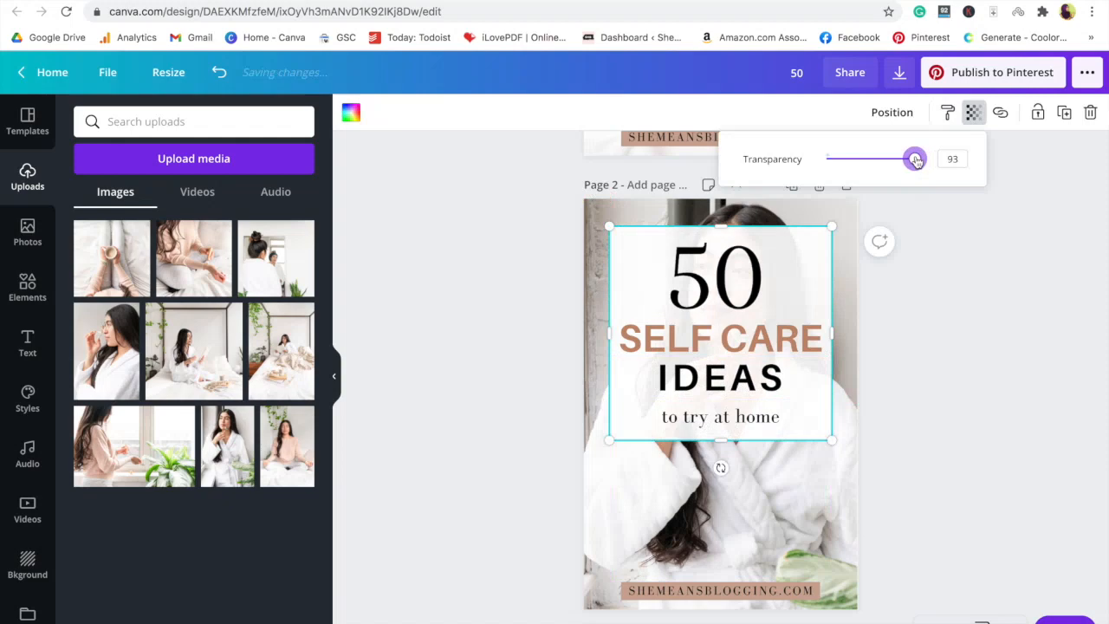
left_click(882, 313)
left_click(814, 415)
Step: Enlarge the robe photo within its page 2 crop and shift it downward behind the white rectangle
double_click(841, 554)
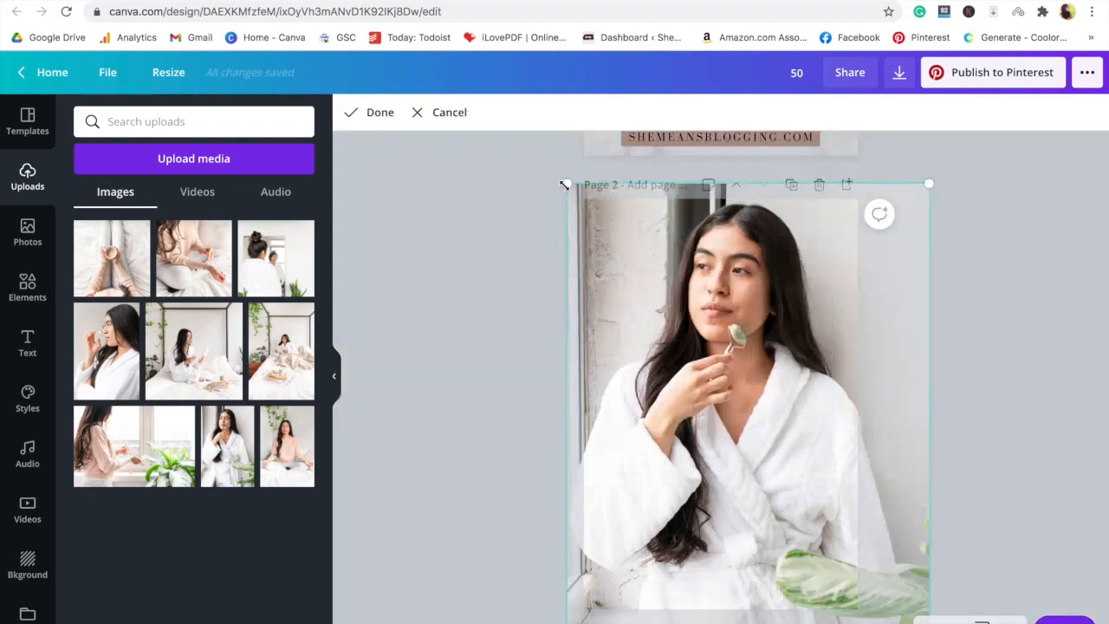
left_click_drag(570, 196, 481, 175)
left_click_drag(530, 136, 557, 168)
left_click_drag(808, 356, 803, 504)
left_click_drag(547, 197, 498, 270)
left_click(498, 273)
left_click(780, 259)
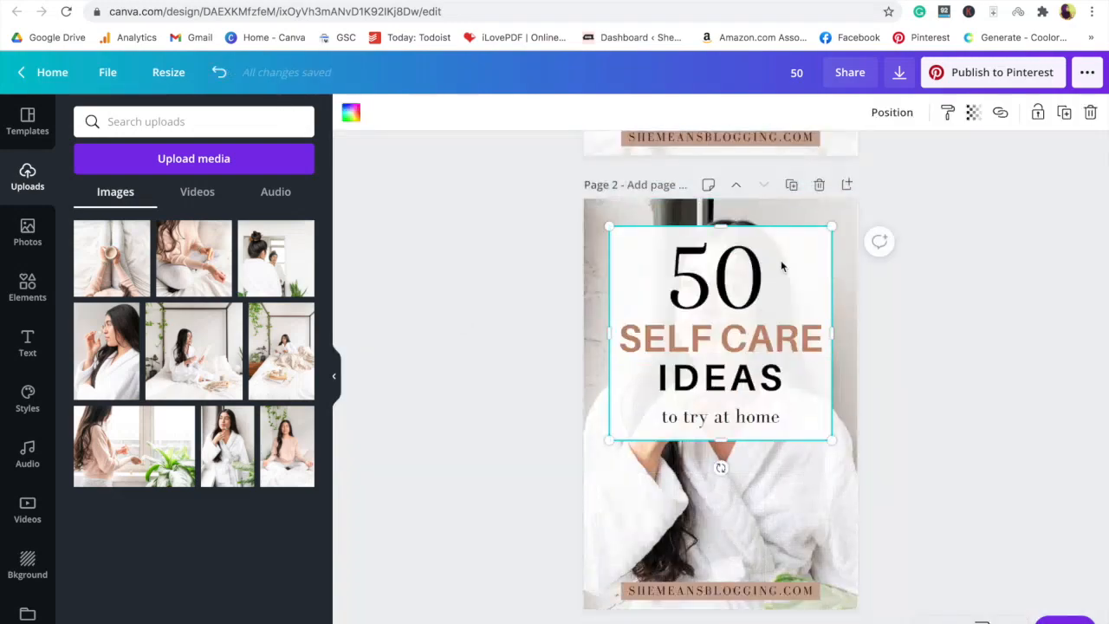
double_click(794, 514)
key("Escape")
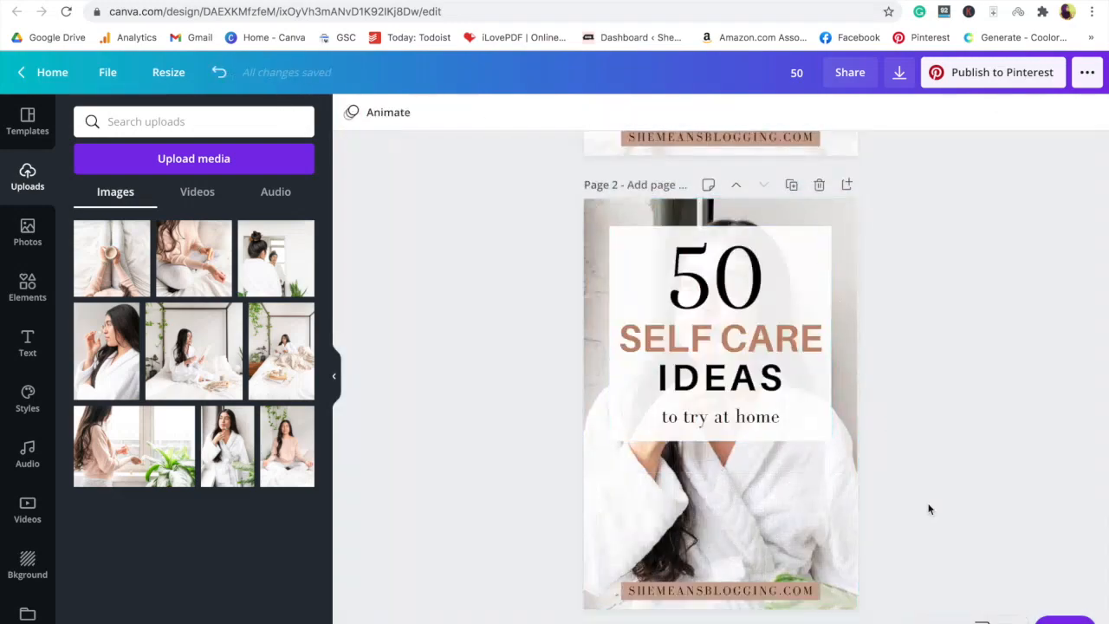
Step: Duplicate page 2 and delete the robe photo from the new page 3
scroll(916, 353, "down", 1)
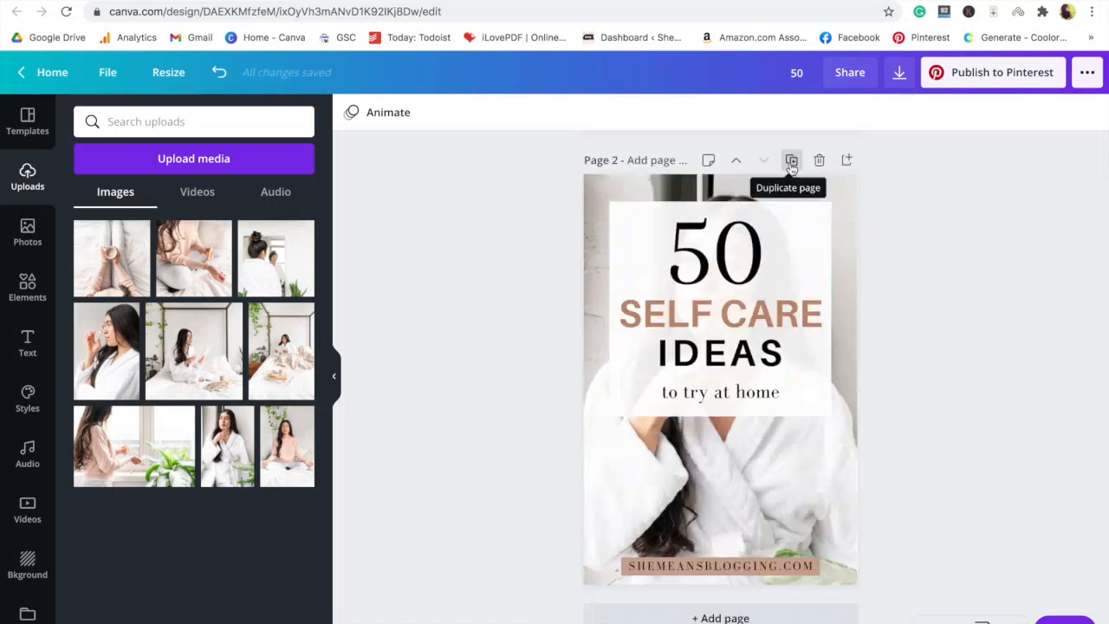
left_click(791, 161)
left_click(778, 448)
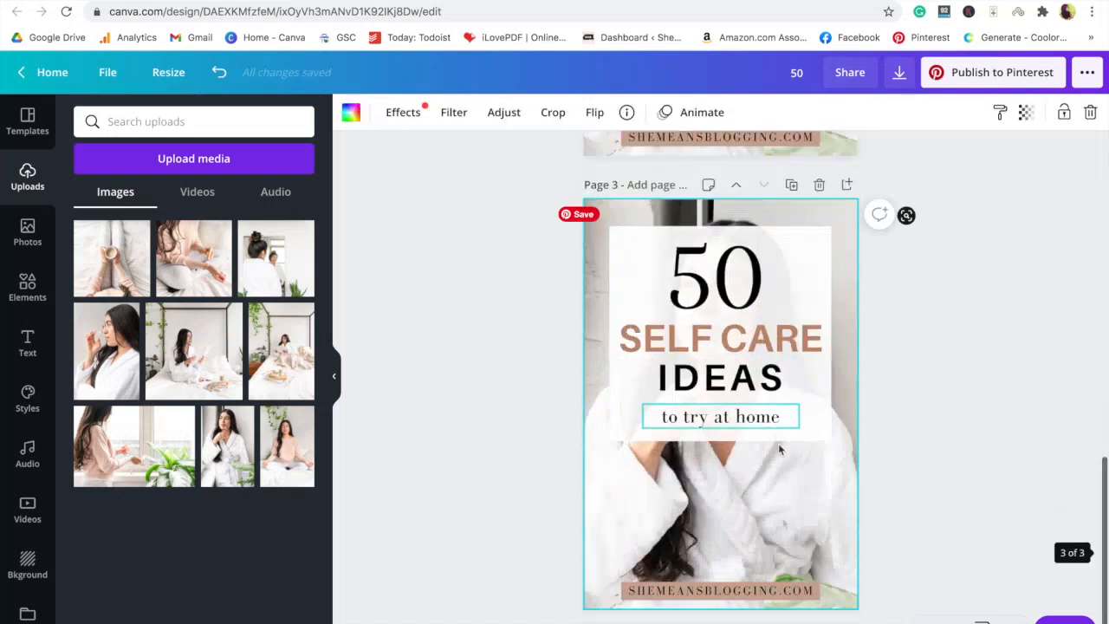
double_click(782, 523)
key("Delete")
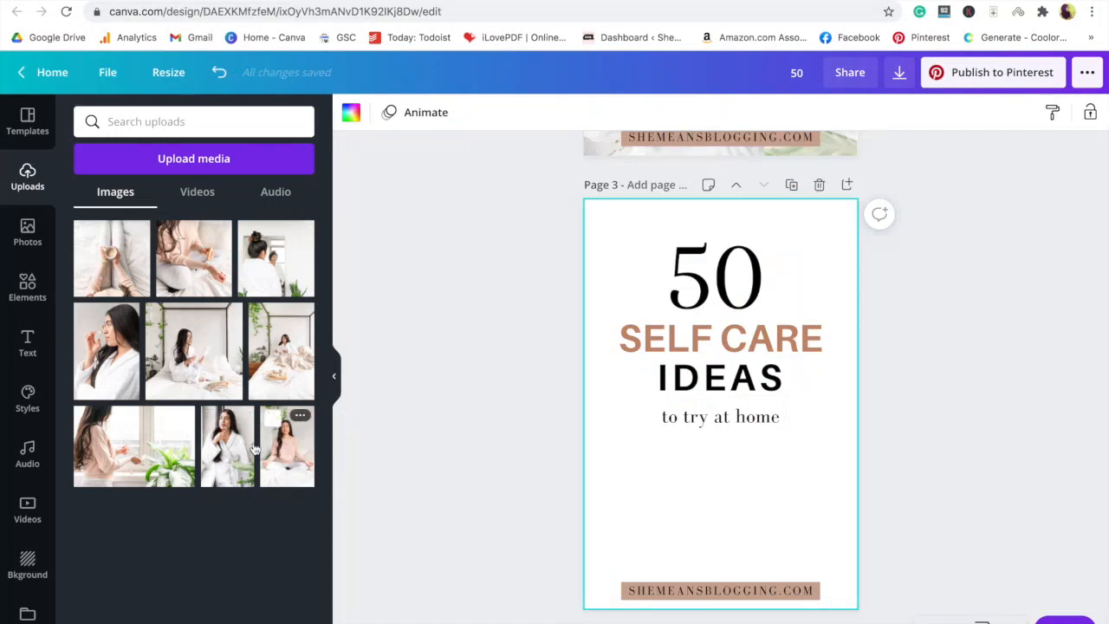
Step: Place the uploaded mirror photo on page 3's lower half and enlarge it to span the full page width
left_click_drag(265, 273, 658, 470)
left_click_drag(629, 414, 627, 412)
left_click_drag(615, 524, 559, 527)
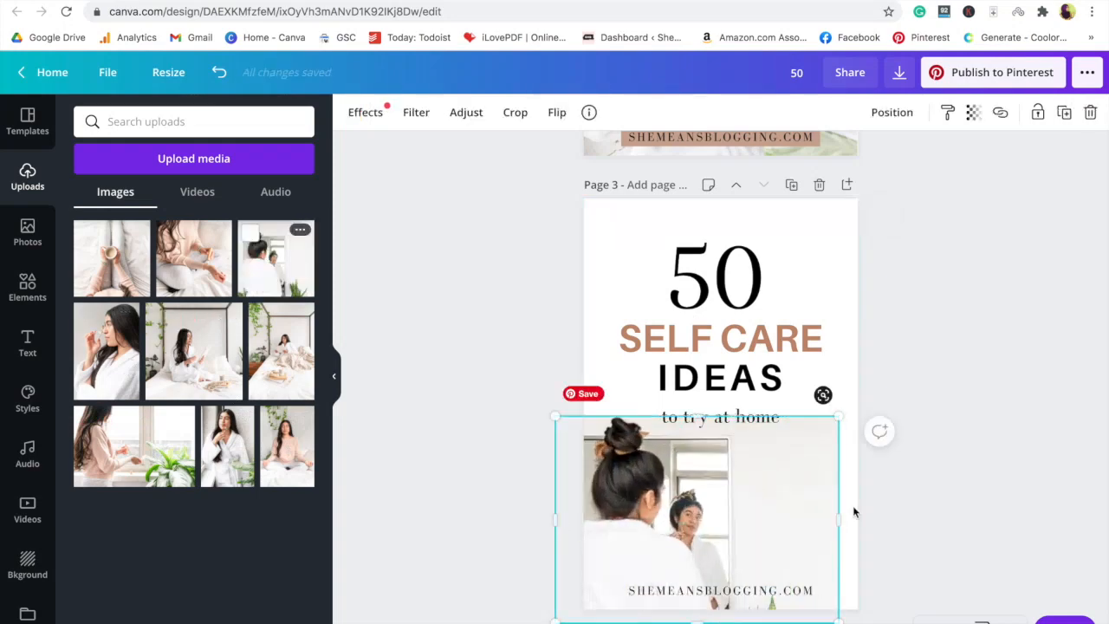
left_click_drag(845, 512, 906, 510)
mouse_move(734, 439)
left_mouse_down()
mouse_move(735, 451)
mouse_move(729, 422)
left_mouse_up()
left_click(458, 338)
Step: Recolour page 3's white rectangle with the beige photo colour, widen it past both page sides and align it with the top edge
left_click(632, 262)
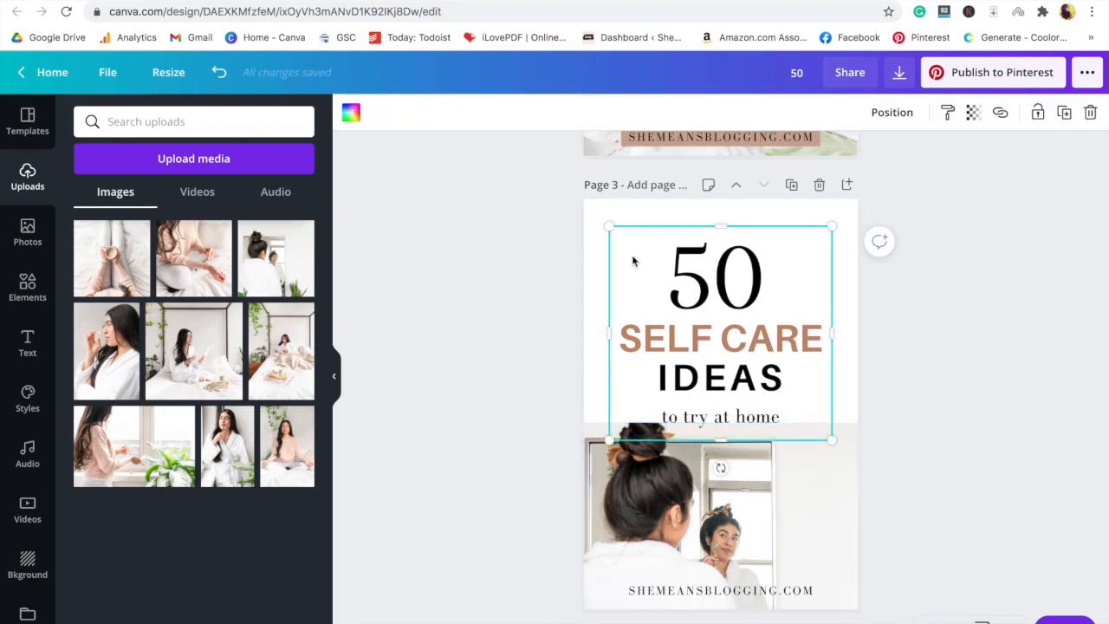
left_click(351, 113)
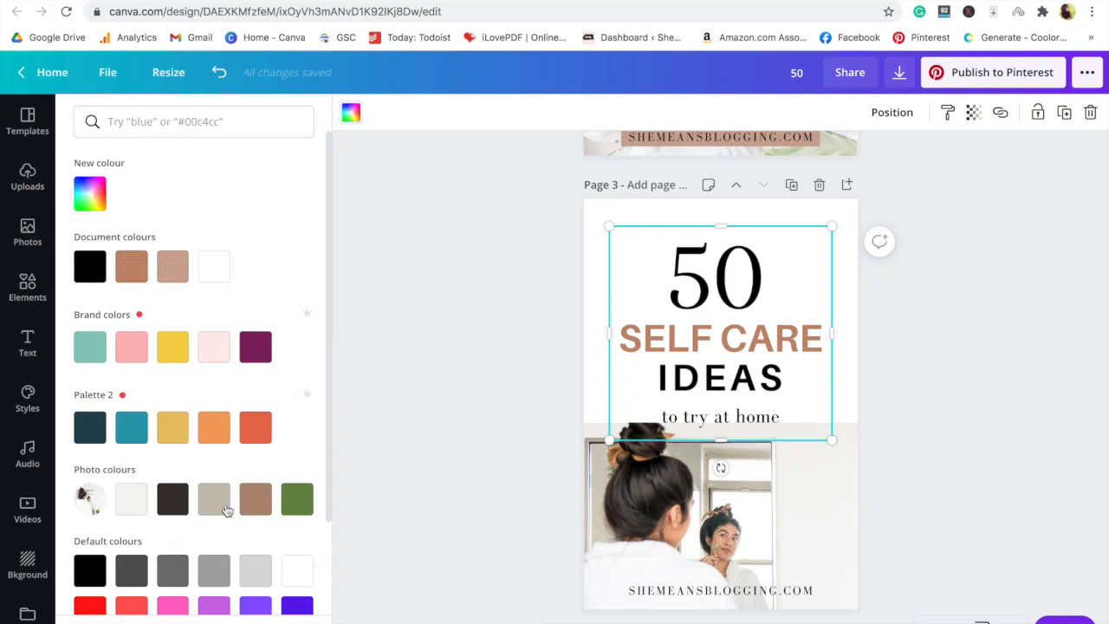
left_click(219, 508)
left_click_drag(609, 332, 539, 332)
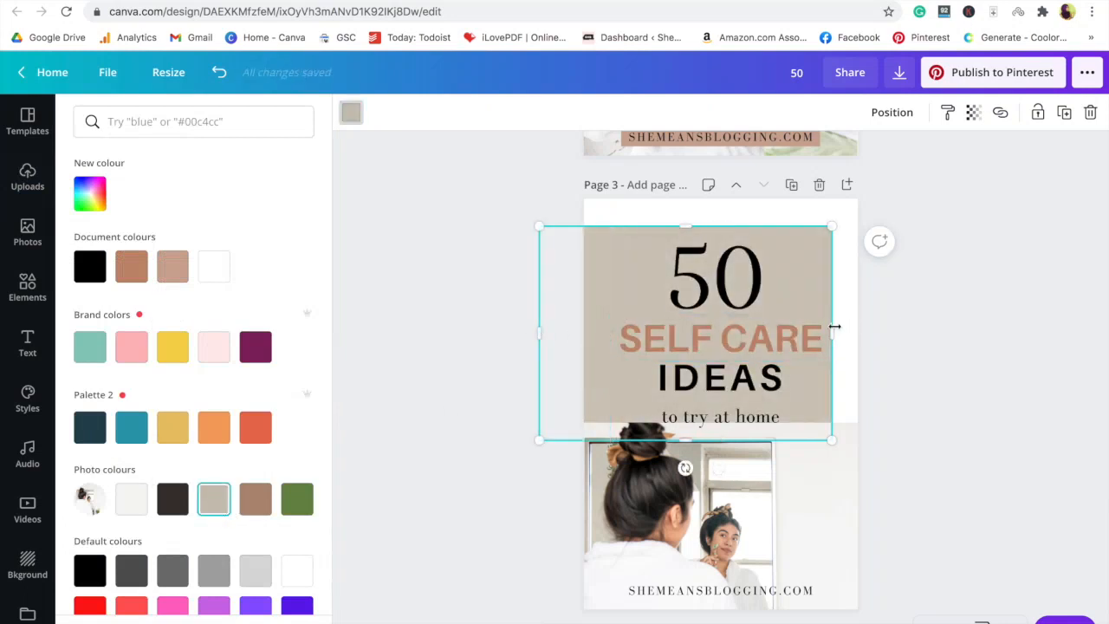
left_click_drag(832, 331, 877, 332)
left_click_drag(778, 269, 783, 241)
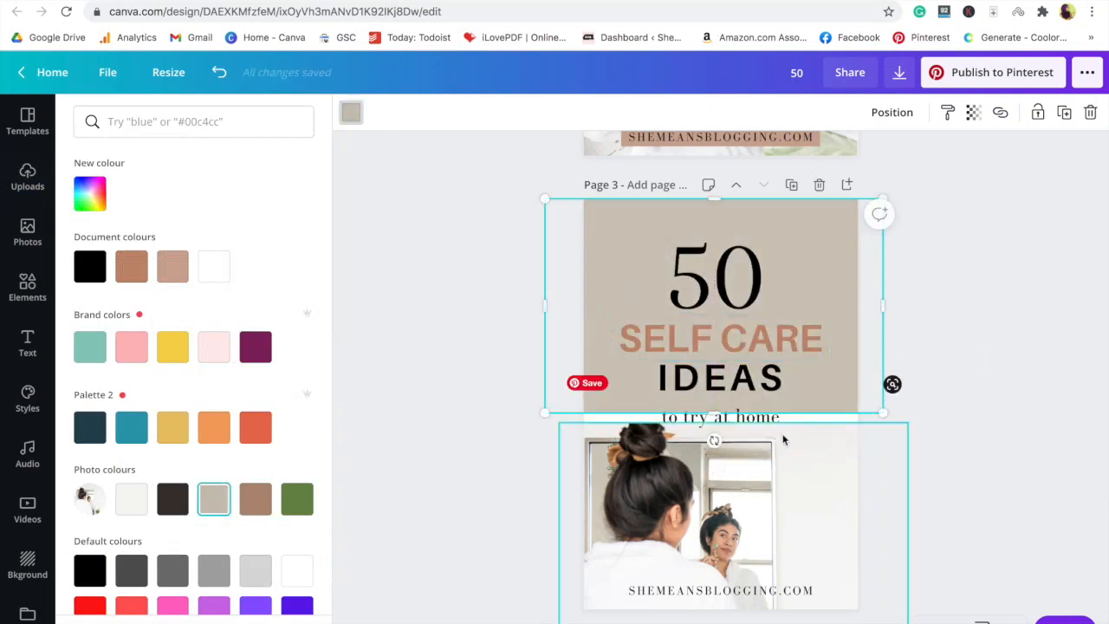
Step: Move 50, SELF CARE, IDEAS and "to try at home" upward so the title stack sits within the beige block
left_click(720, 416)
left_click_drag(720, 417, 720, 401)
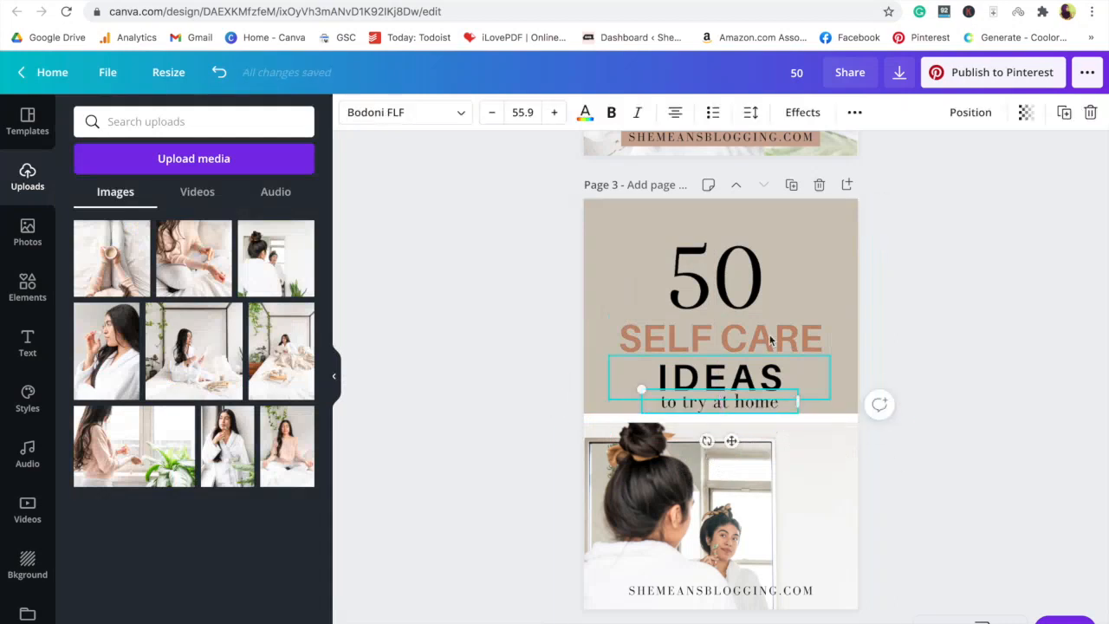
left_click_drag(715, 277, 715, 247)
left_click(448, 332)
left_click_drag(721, 338, 721, 306)
left_click(802, 371)
left_click_drag(801, 371, 770, 342)
left_click(730, 404)
left_click_drag(731, 404, 730, 381)
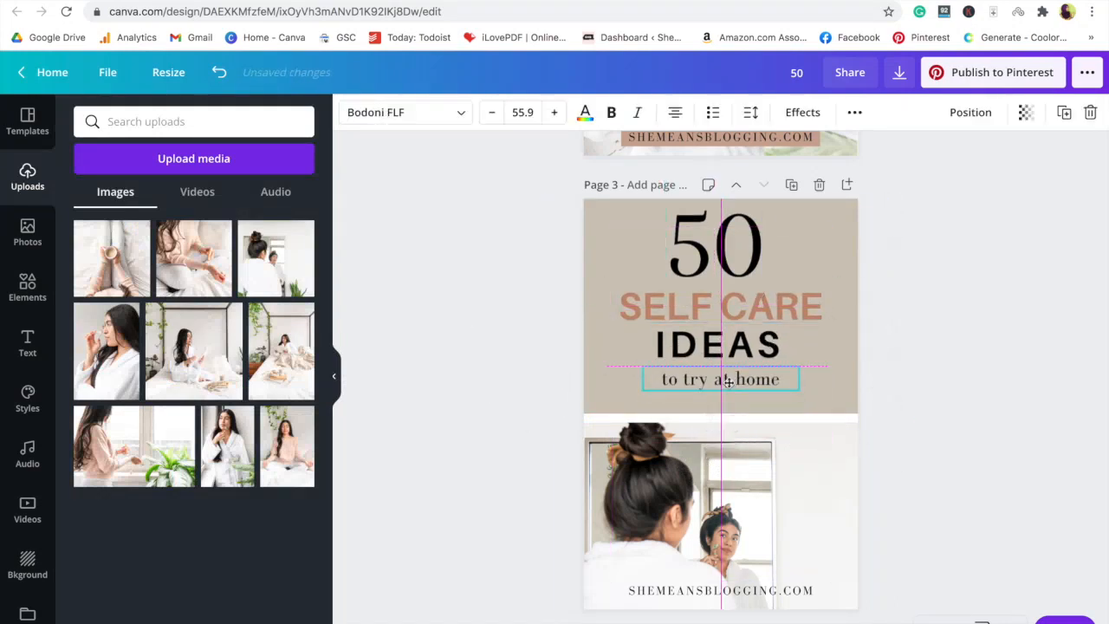
Step: Move the mirror photo up to close the white gap below the beige block
left_click(810, 516)
left_click_drag(810, 515, 811, 497)
left_click(891, 363)
Step: Shrink page 3's website line and centre it near the page's bottom edge
left_click(719, 590)
left_click_drag(604, 583, 683, 594)
left_click_drag(748, 618, 738, 621)
left_click(531, 550)
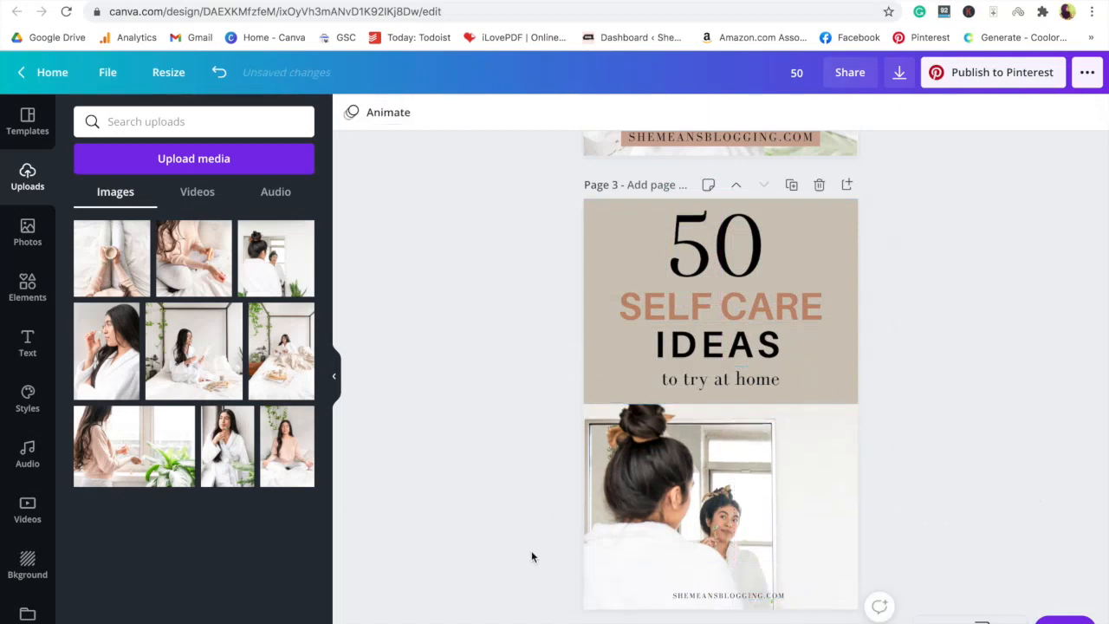
Step: Lighten page 3's beige block to the custom colour #DFDBD5
left_click(582, 224)
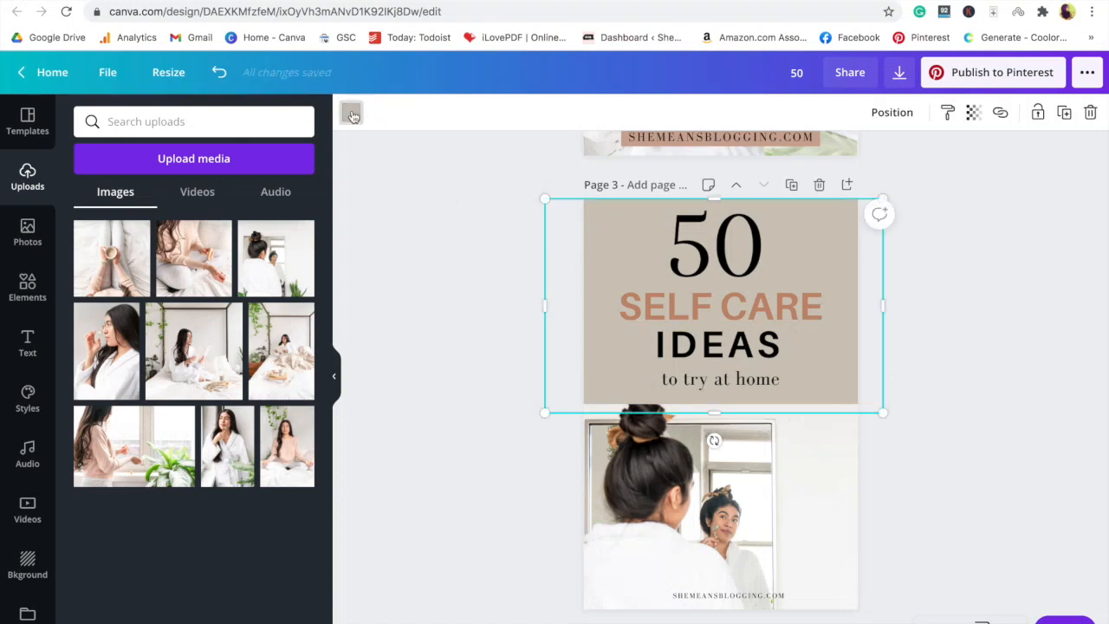
left_click(351, 112)
left_click(91, 194)
left_click_drag(108, 249, 95, 239)
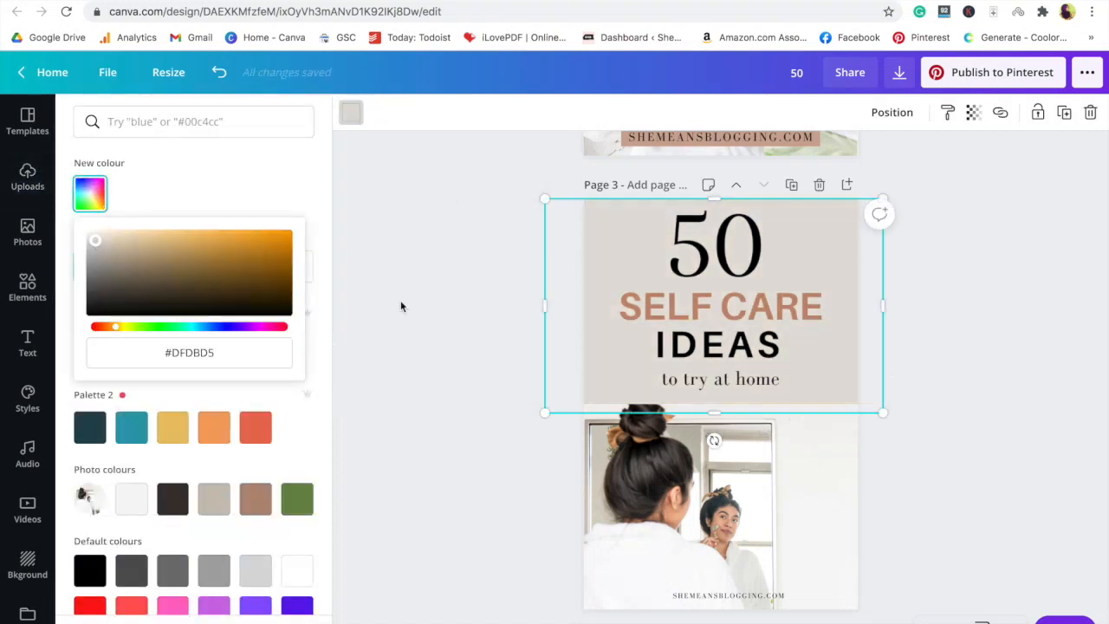
Step: Recolour page 3's SELF CARE line with the custom brown #B8866D
left_click(675, 306)
double_click(675, 307)
left_click(585, 112)
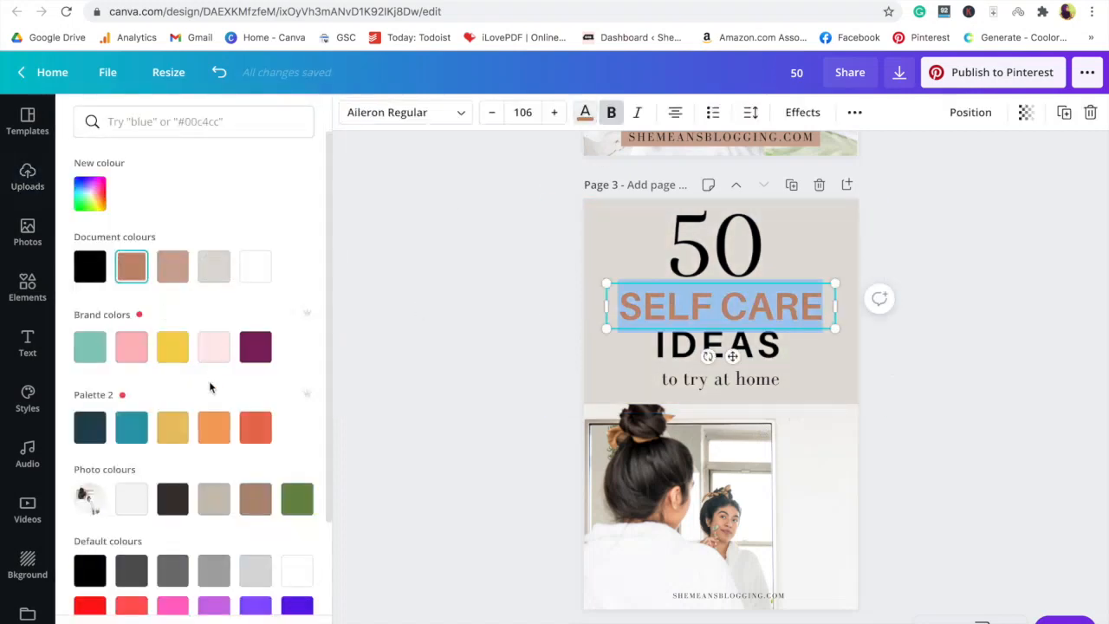
left_click(90, 193)
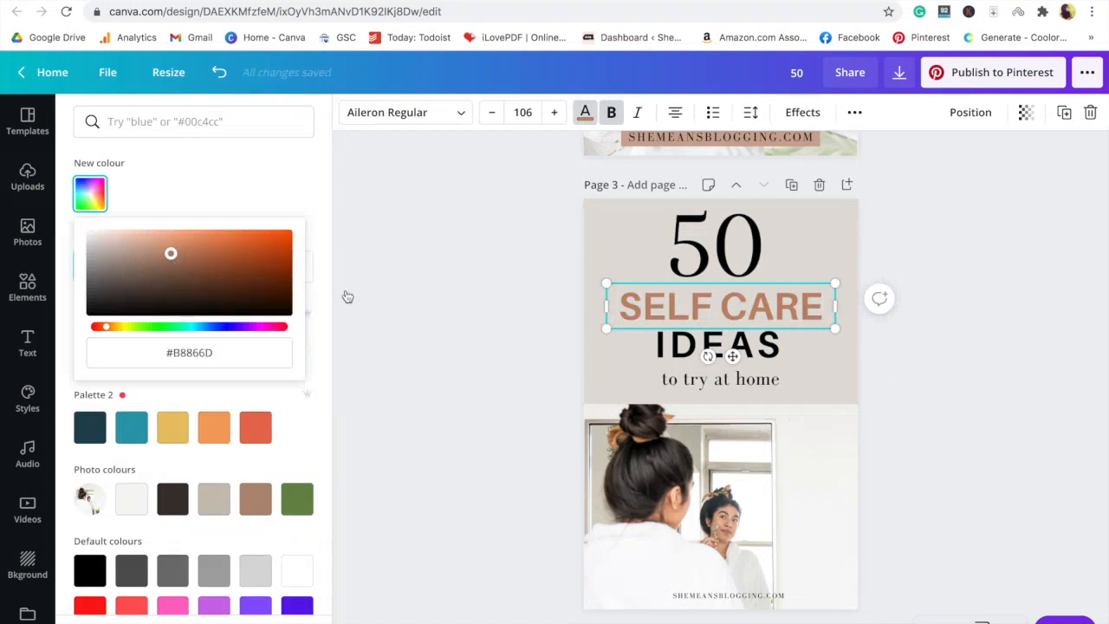
left_click(520, 333)
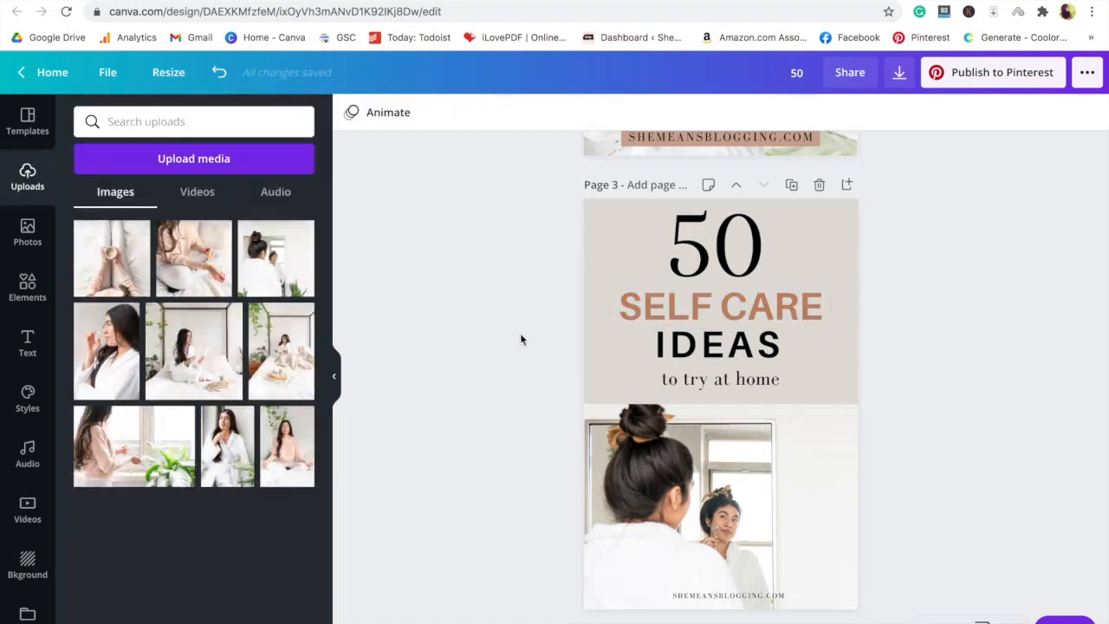
Step: Replace page 3's SELF CARE text with EASY IDEAS and the IDEAS line below it with FOR DAILY
double_click(760, 319)
type("EASY IDEAS")
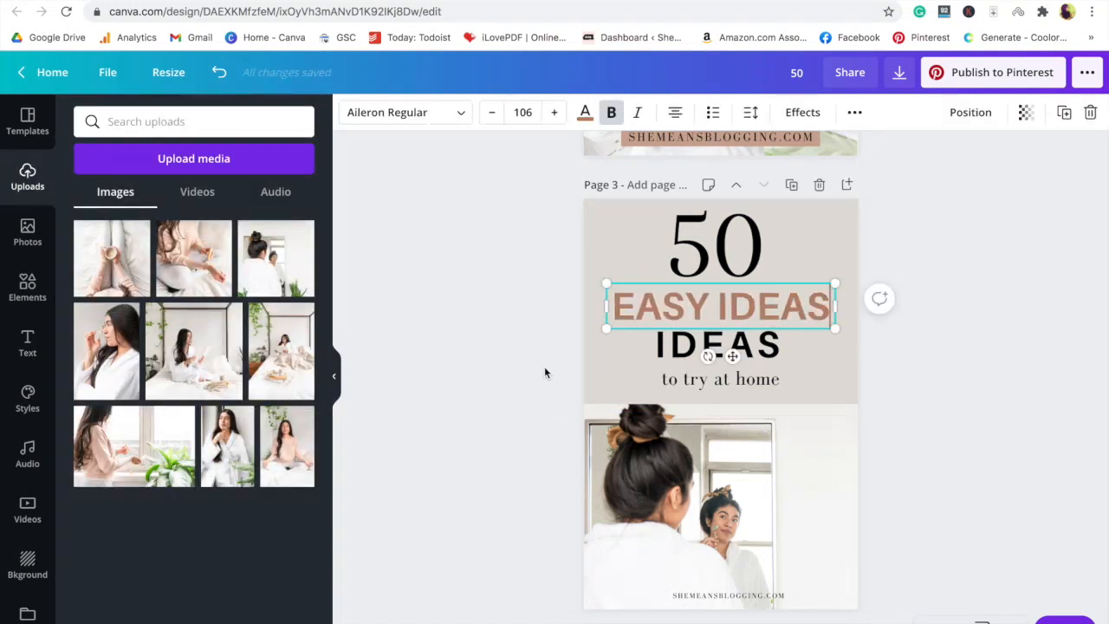
double_click(718, 344)
type("FOR DAILY")
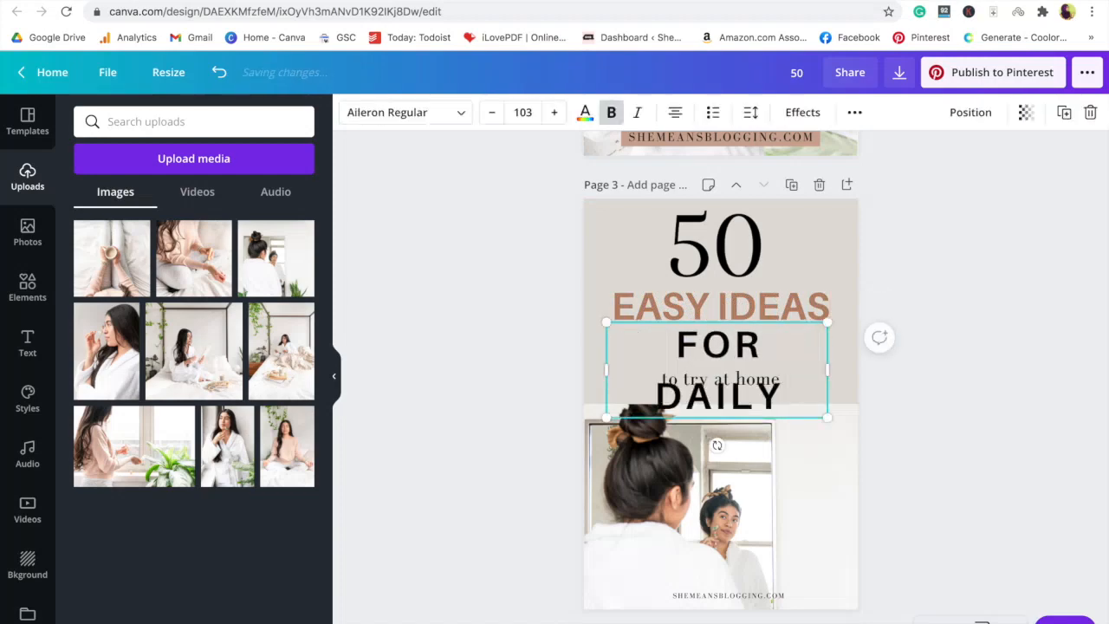
Step: Widen the FOR DAILY box so it fits on one line, and change "to try at home" to SELF CARE
left_click_drag(554, 369, 555, 369)
left_click_drag(693, 314, 612, 272)
double_click(720, 379)
type("SEL")
Step: Set the FOR DAILY line in the Bodoni FLF font
left_click_drag(703, 313, 770, 364)
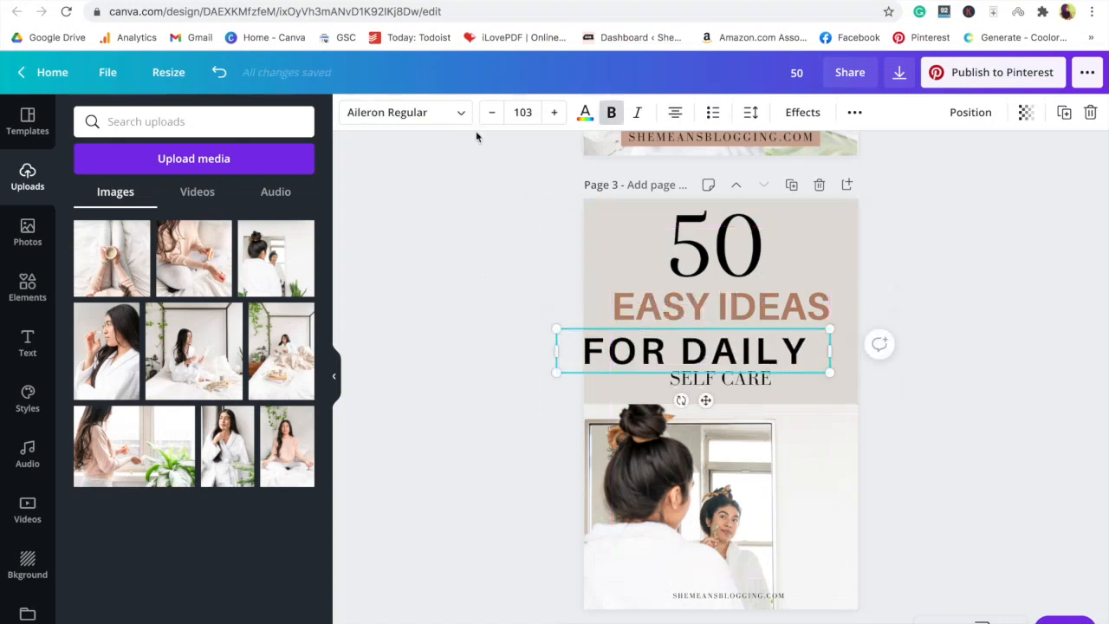
left_click(404, 112)
left_click(178, 474)
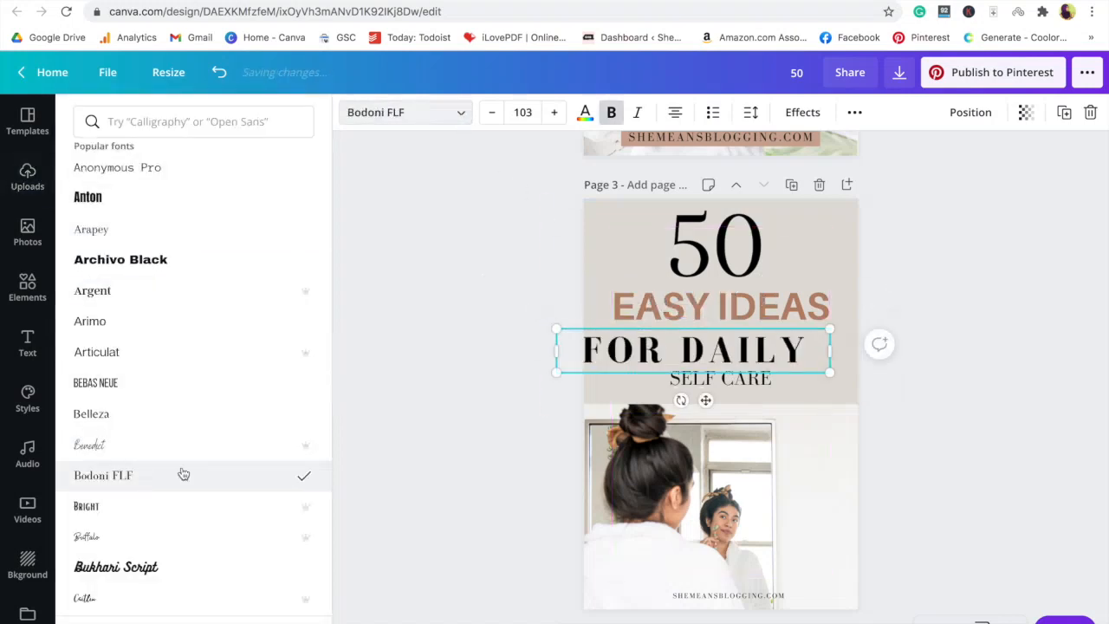
Step: Enlarge EASY IDEAS to nearly the page width and centre it, with the 50 made bold and placed above it
left_click(719, 305)
left_click_drag(606, 279, 569, 280)
left_click(716, 244)
left_click_drag(666, 182, 676, 193)
double_click(713, 252)
left_click(610, 112)
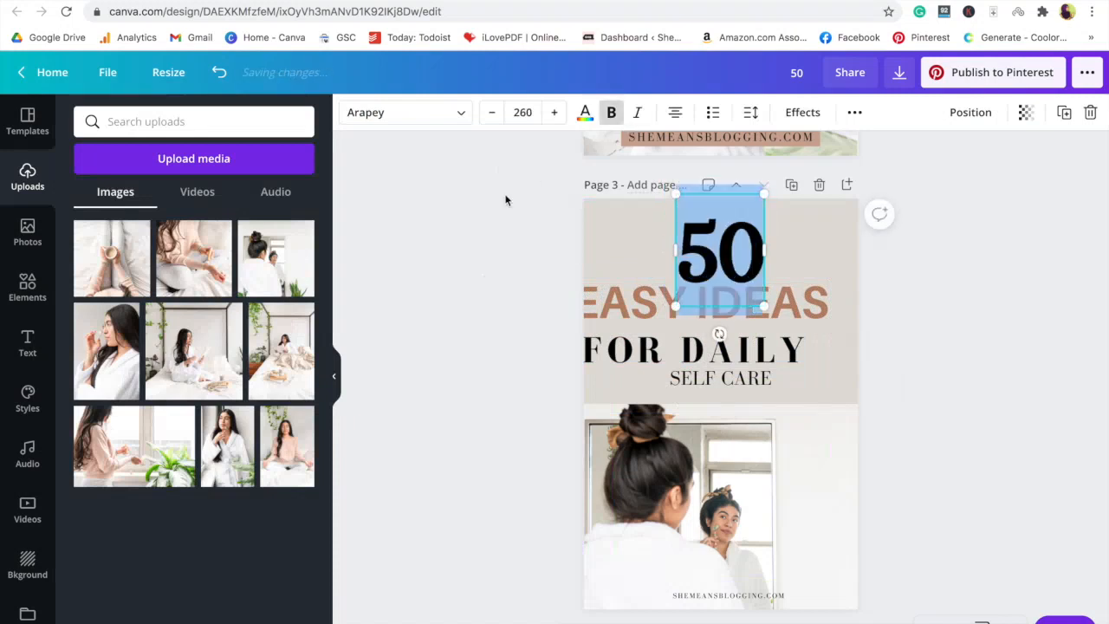
left_click(505, 199)
left_click_drag(719, 246, 719, 234)
left_click_drag(760, 316, 780, 316)
Step: Shrink FOR DAILY and centre it directly below EASY IDEAS
left_click_drag(693, 350, 714, 350)
left_click_drag(850, 330, 748, 343)
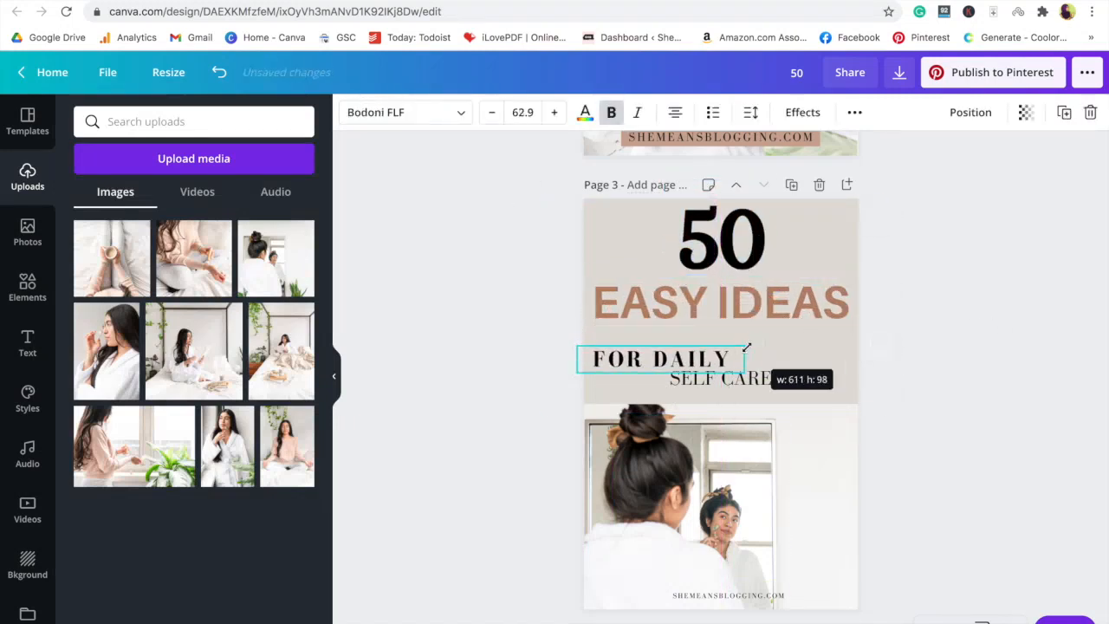
left_click_drag(676, 359, 713, 341)
Step: Enlarge the SELF CARE line to about size 122, make it bold and centre it below FOR DAILY
left_click(743, 385)
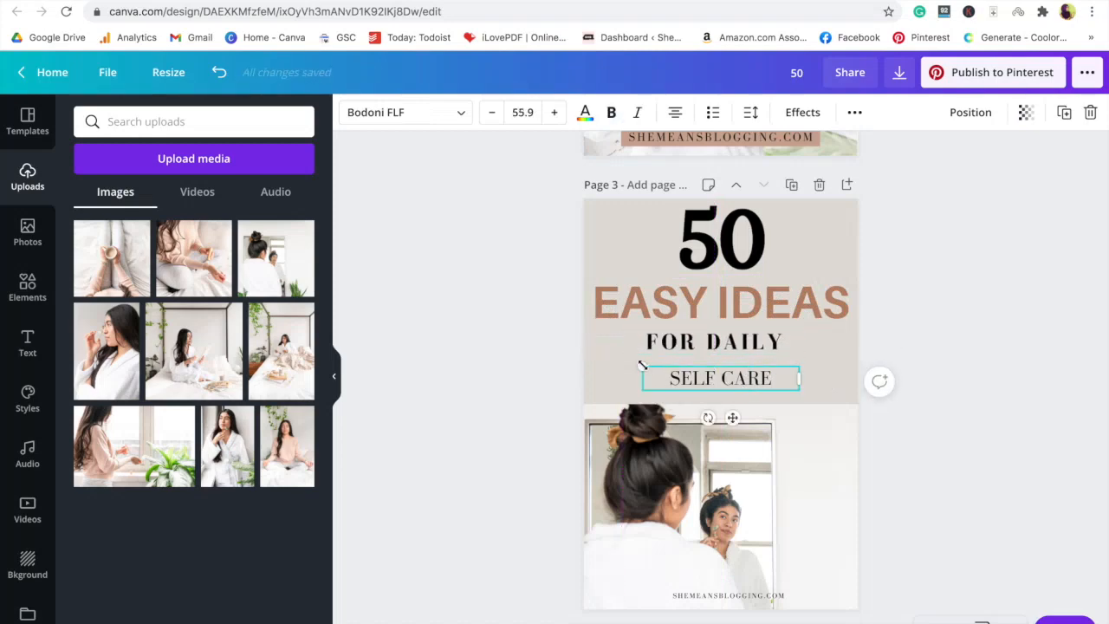
left_click_drag(642, 367, 514, 347)
left_click(611, 111)
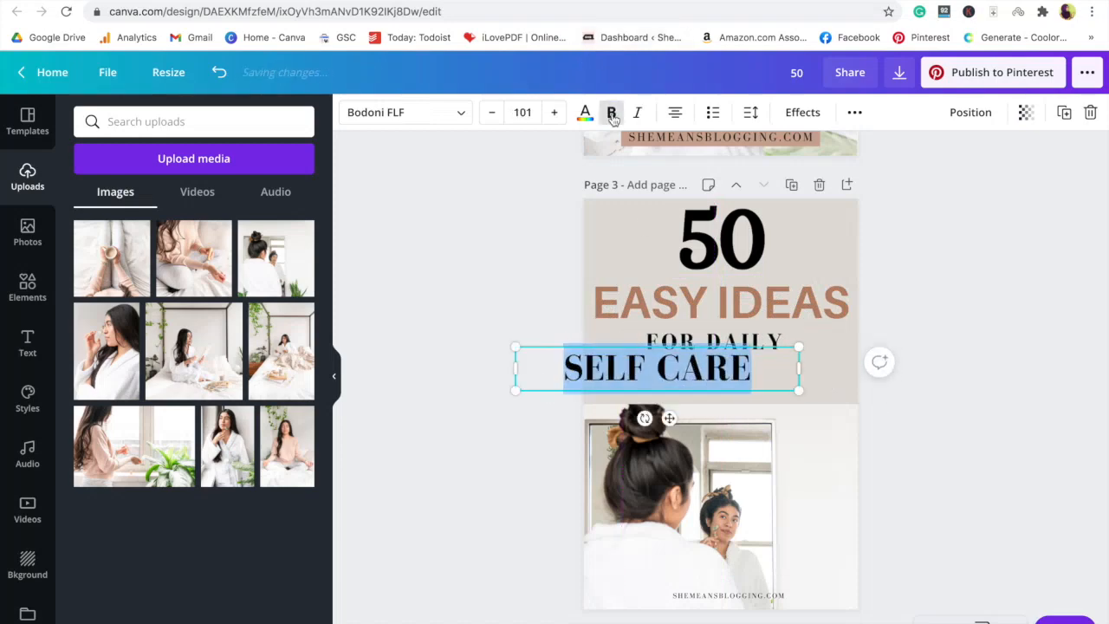
left_click_drag(698, 370, 756, 380)
left_click_drag(572, 354, 517, 347)
left_click(488, 453)
left_click_drag(785, 373, 813, 378)
left_click(500, 322)
Step: Change the SELF CARE line's font to Aileron Regular
left_click(728, 343)
left_click(745, 377)
left_click(403, 112)
scroll(180, 260, "up", 4)
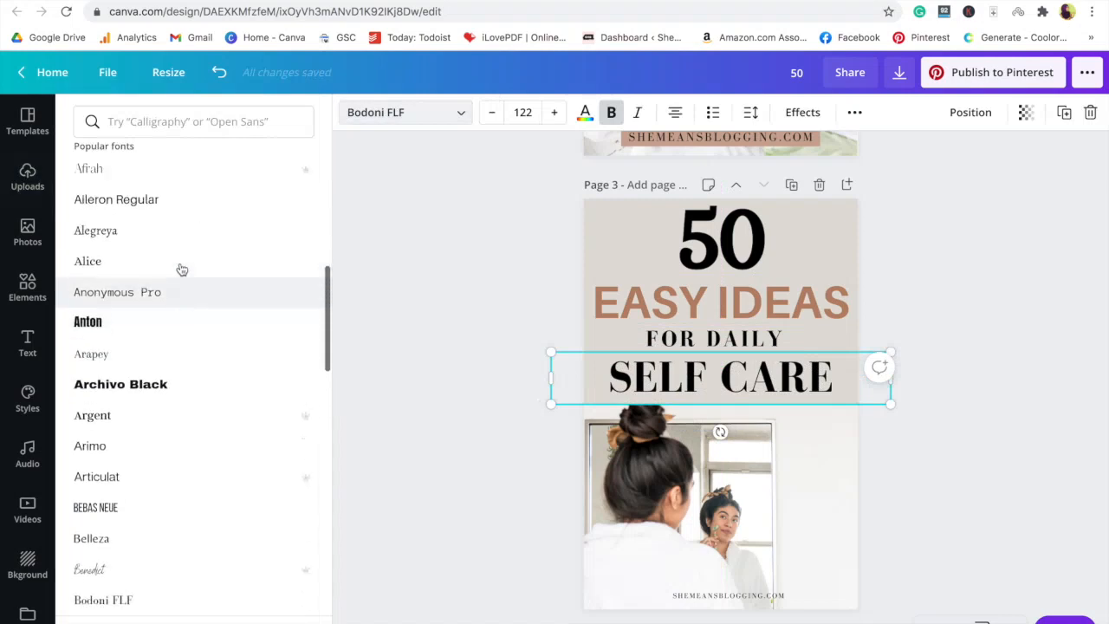
left_click(173, 219)
left_click(482, 349)
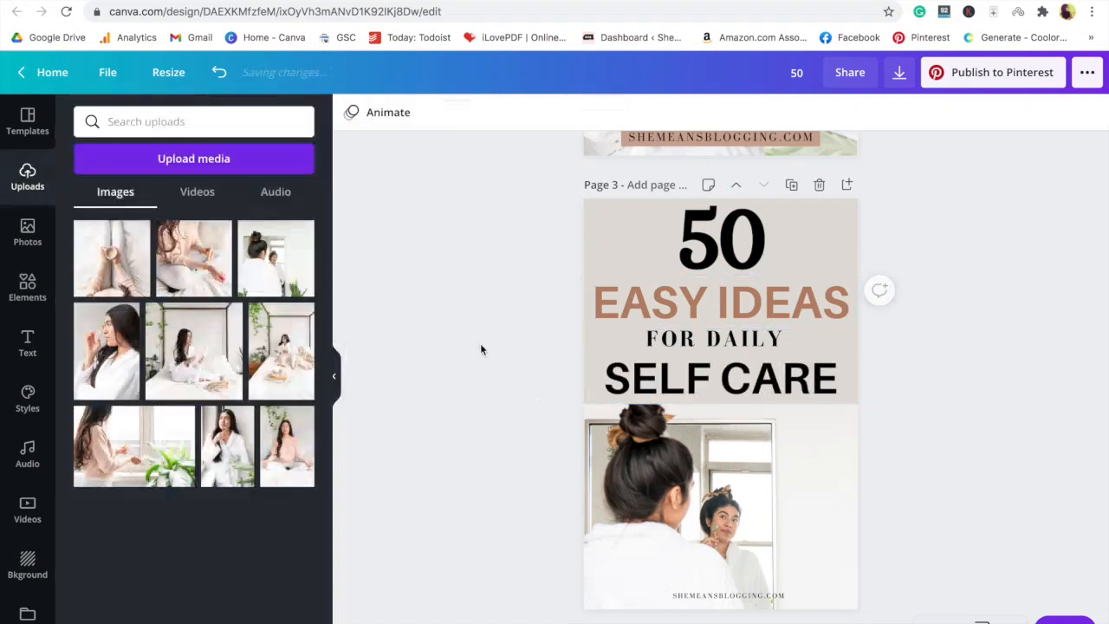
Step: Remove the bold from EASY IDEAS on page 3
left_click(683, 312)
left_click(611, 112)
left_click(471, 240)
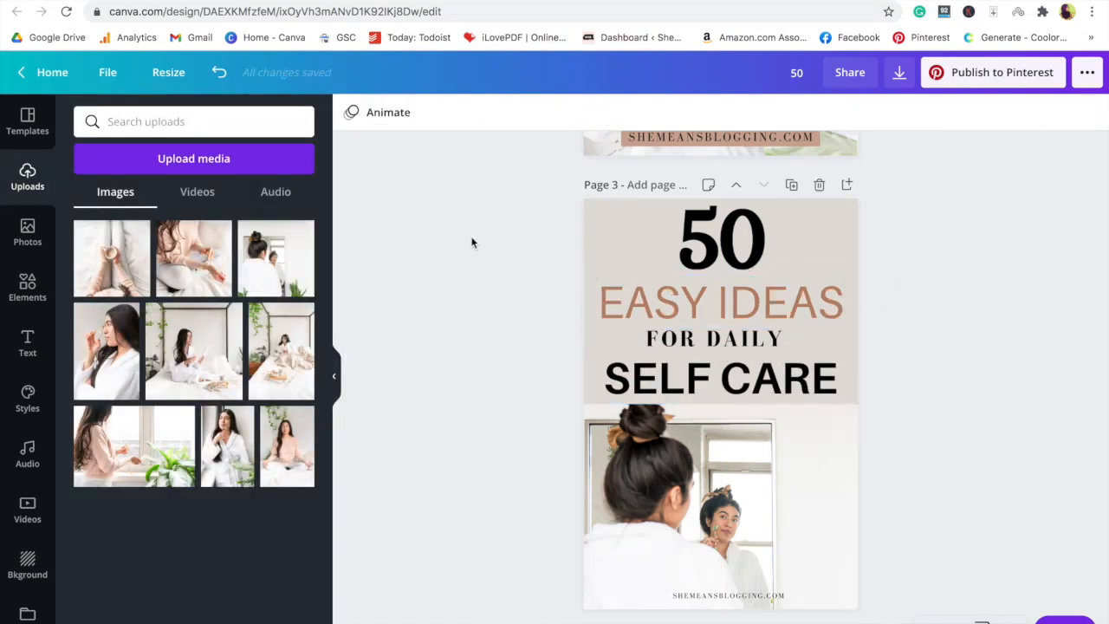
Step: Rename the design as "self care tips"
scroll(897, 292, "up", 5)
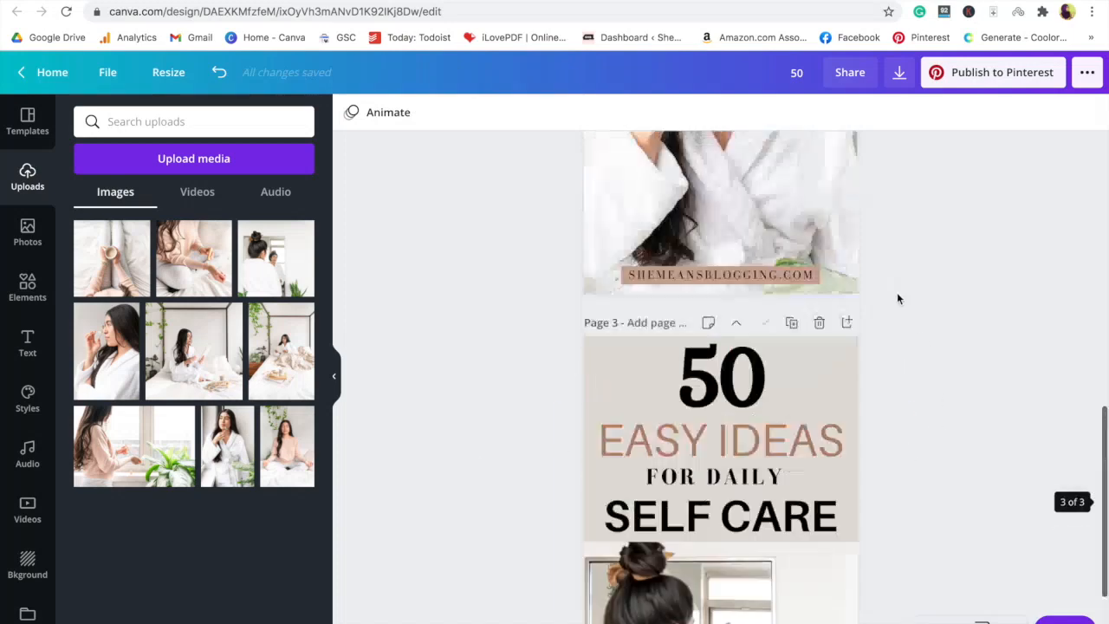
scroll(896, 292, "down", 5)
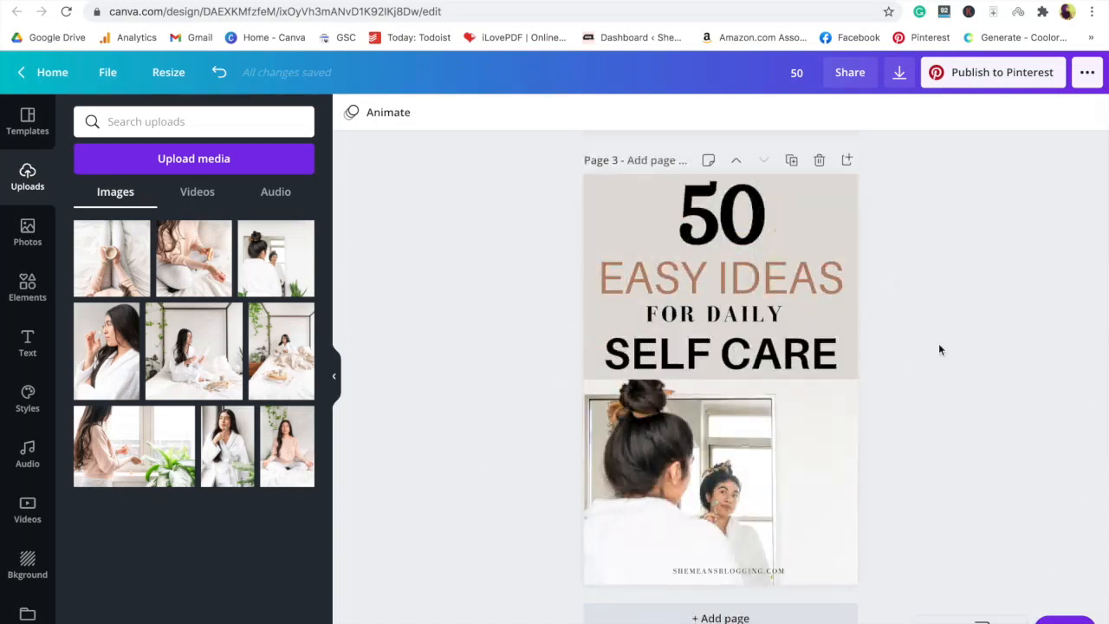
left_click(901, 78)
left_click(811, 73)
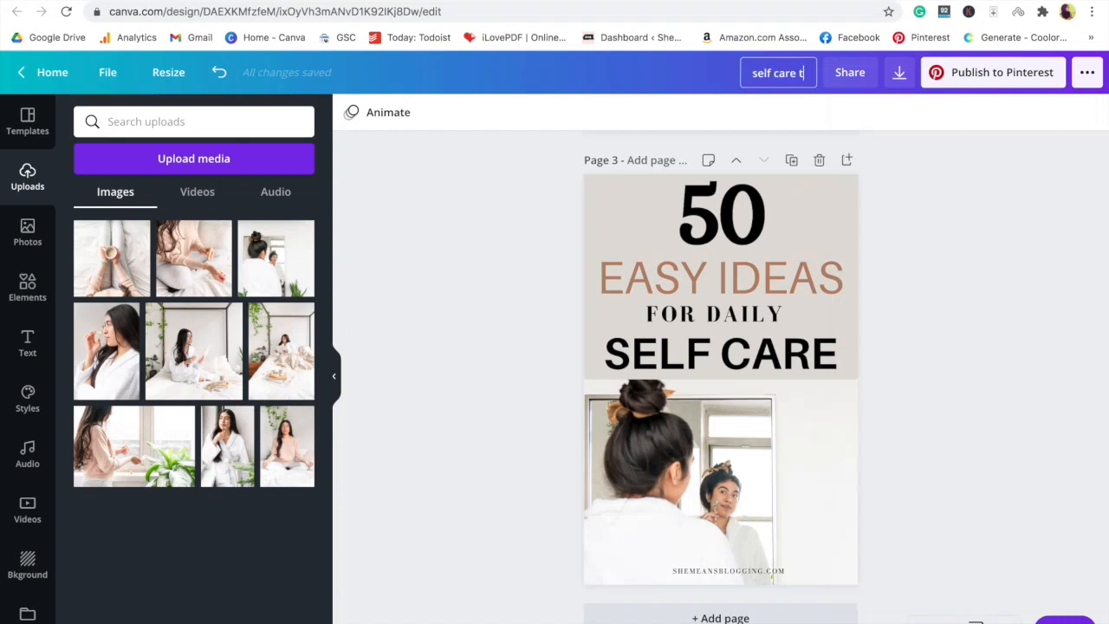
type("self care tips")
left_click(1036, 140)
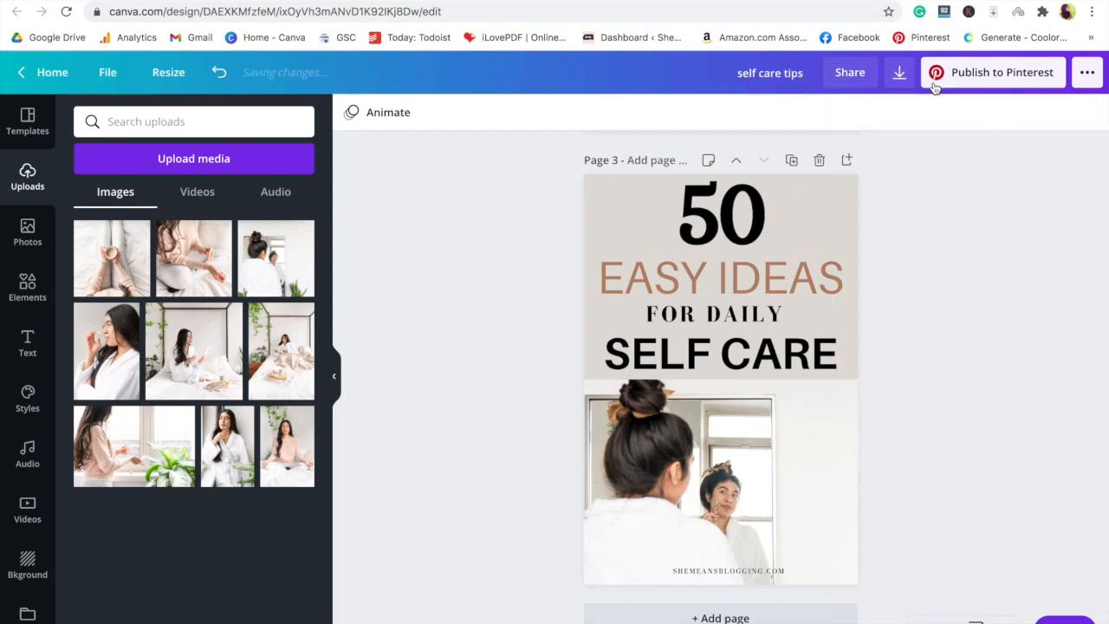
Step: Choose JPG as the file type for downloading the design
left_click(899, 73)
left_click(1005, 274)
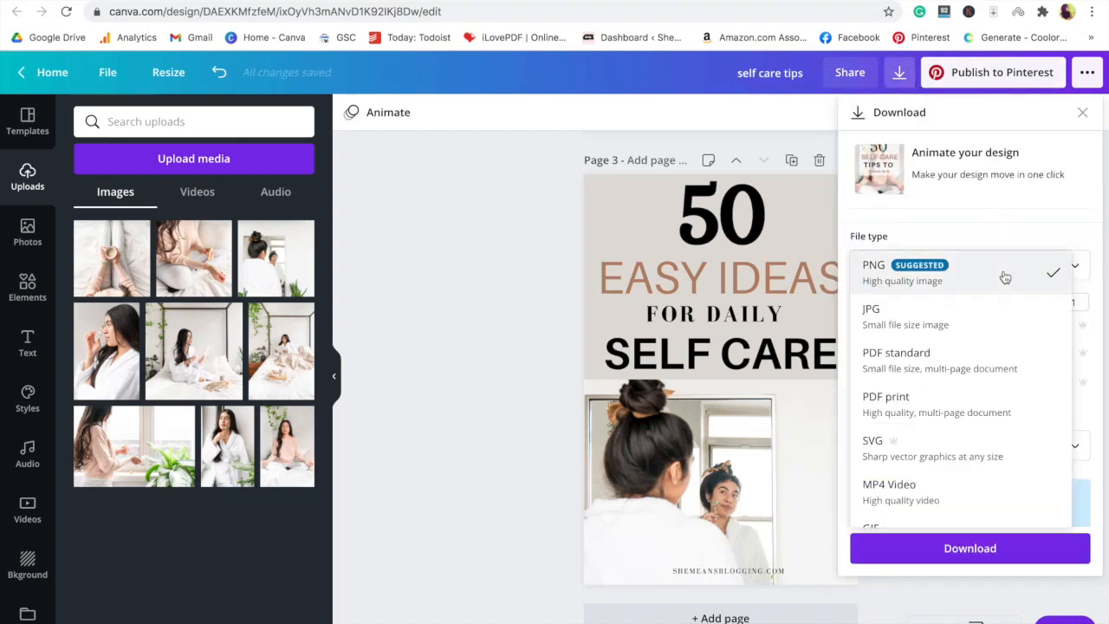
left_click(972, 318)
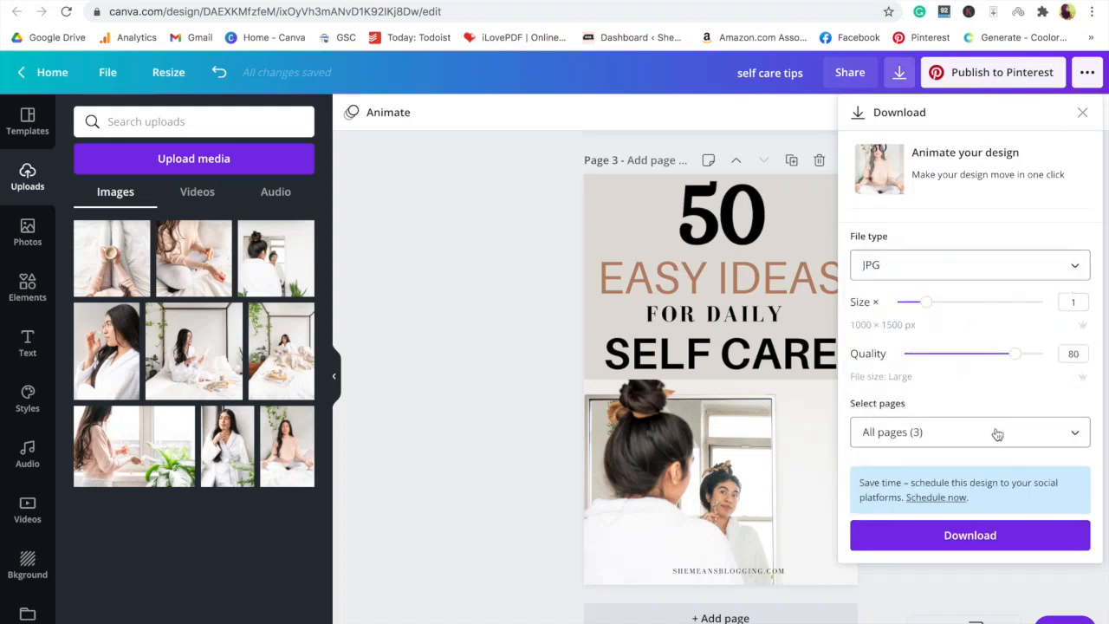
Step: Limit the export to Page 1 only and download it
left_click(1070, 431)
left_click(1071, 198)
left_click(1070, 199)
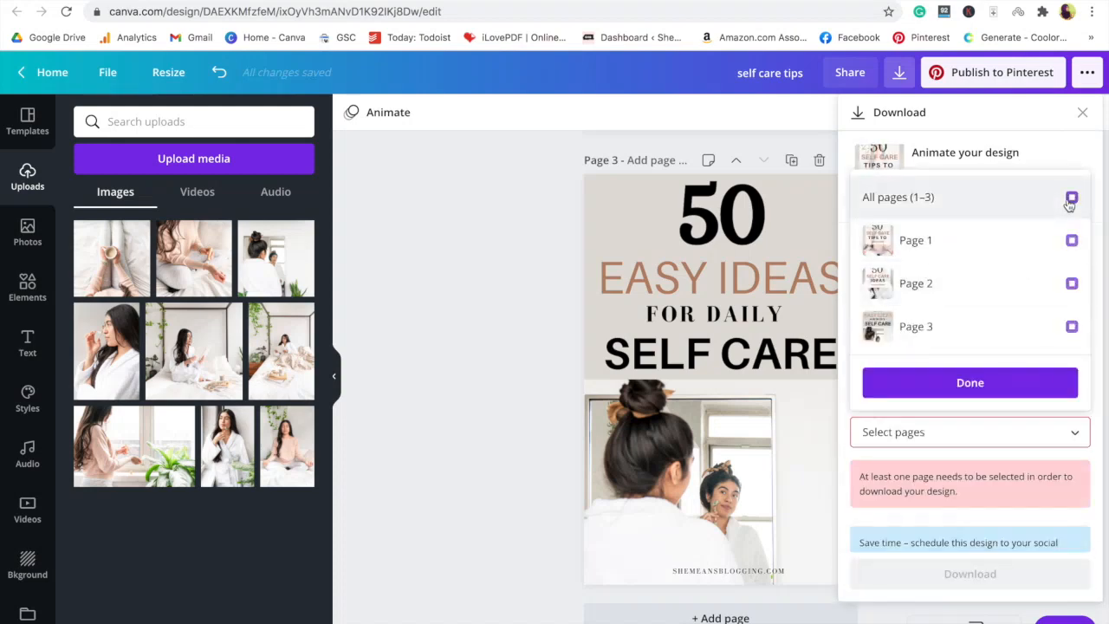
left_click(1072, 240)
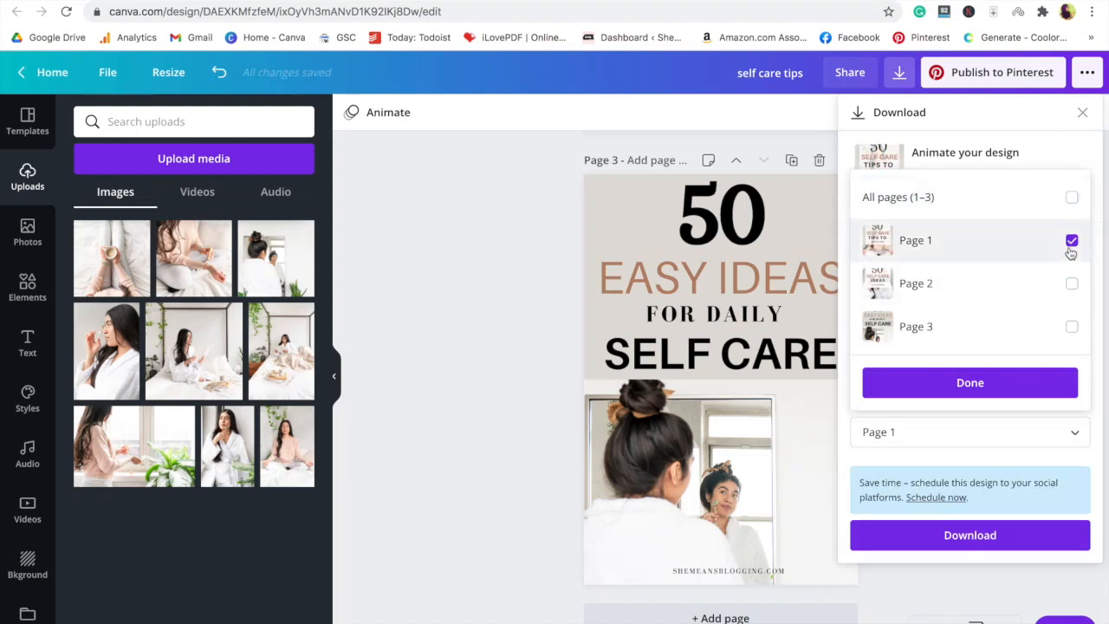
left_click(952, 382)
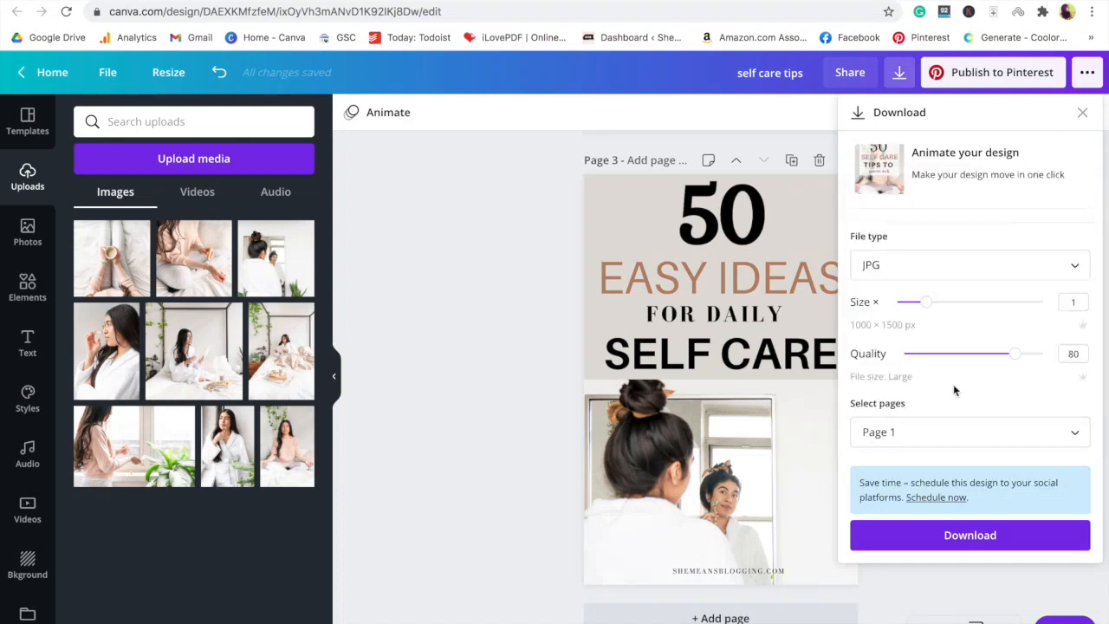
left_click(969, 534)
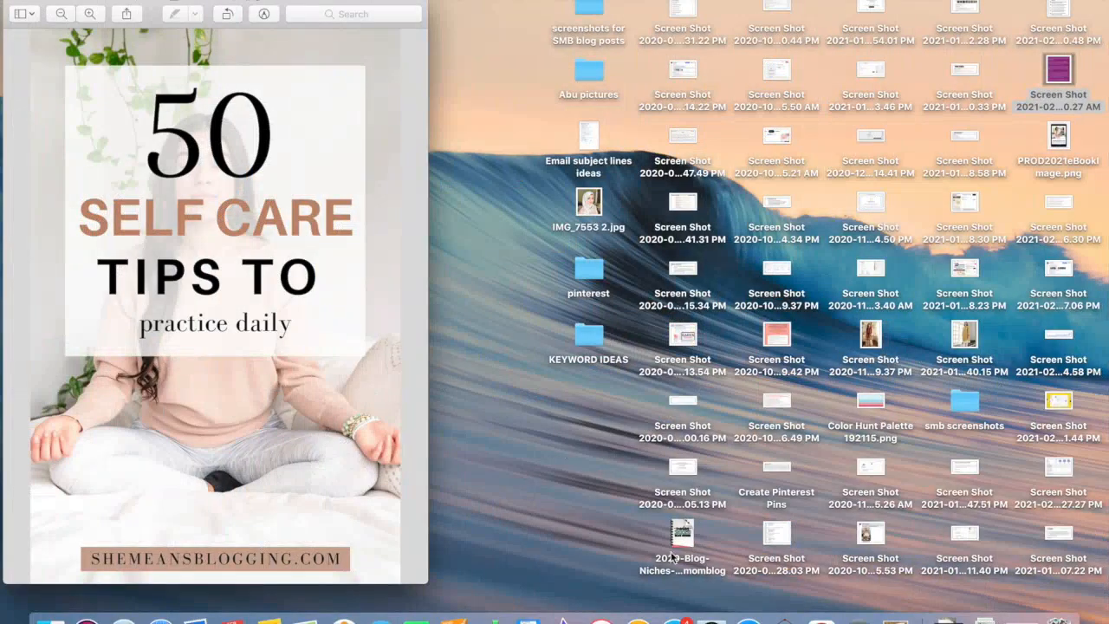
Step: Return from the image preview to Canva, dismiss the post-scheduling offer and go back over pages 1 to 3
left_click(830, 617)
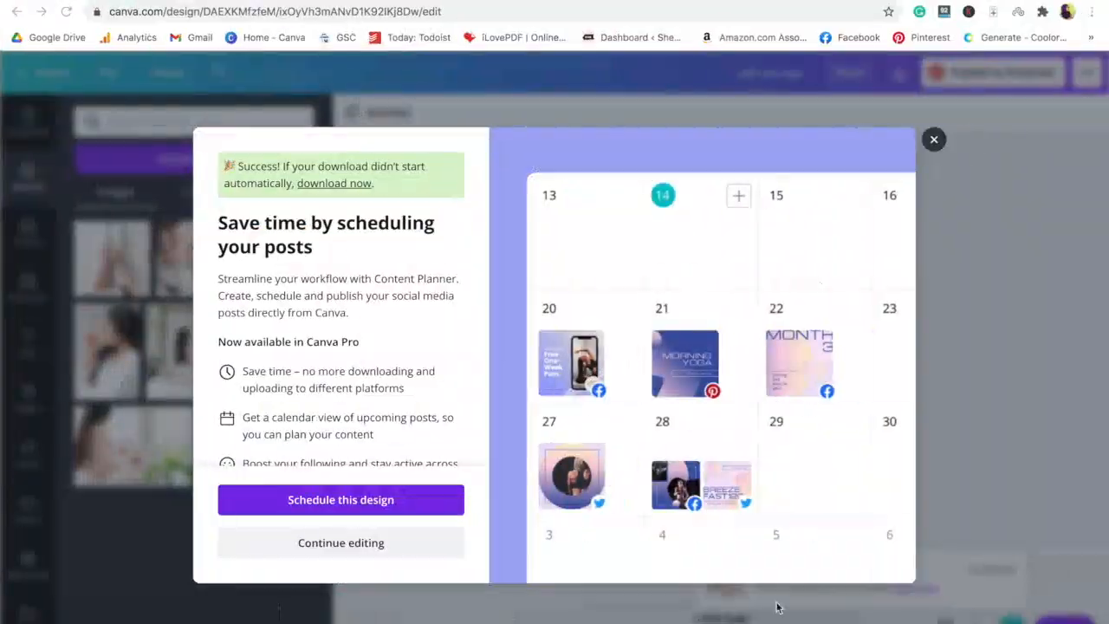
left_click(934, 140)
scroll(531, 375, "up", 15)
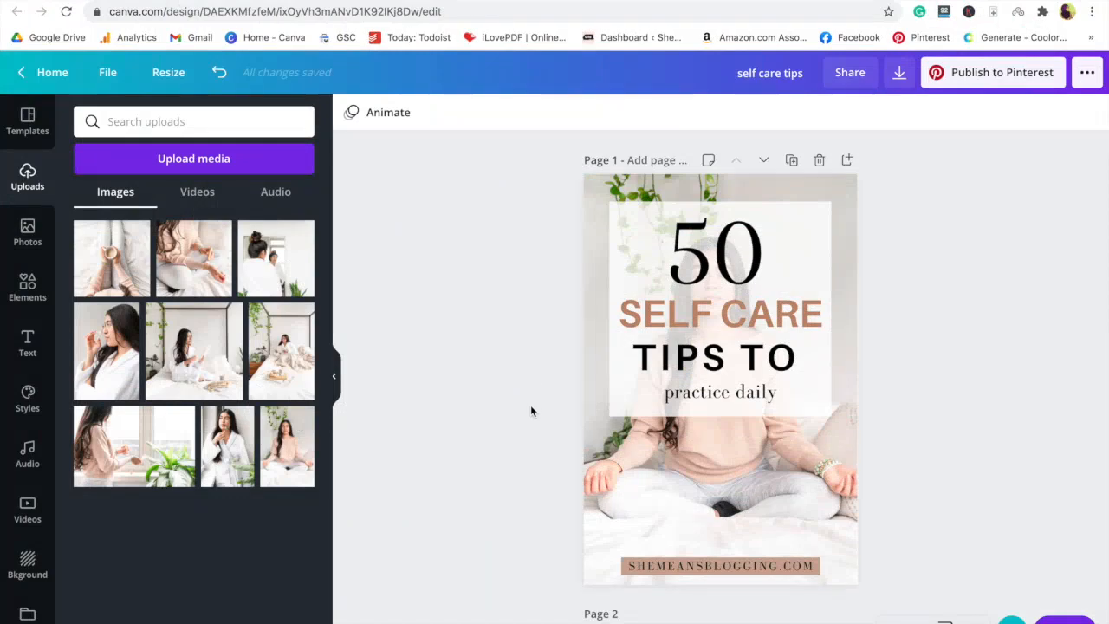
scroll(514, 414, "down", 15)
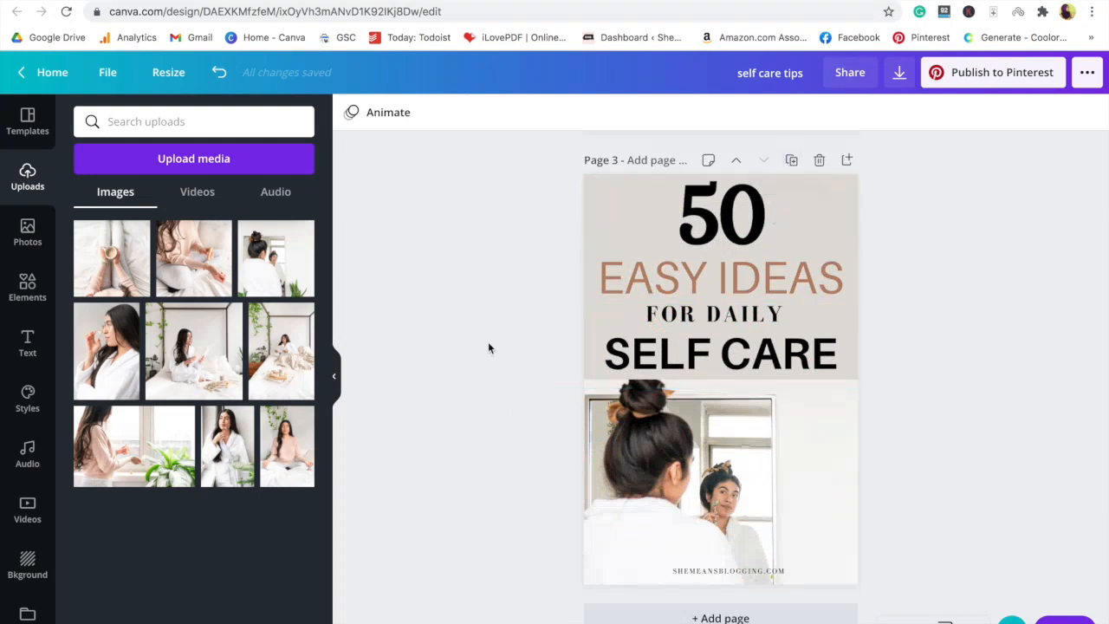
Step: Search the elements for "arrow" and add a curved brush-style arrow over the mirror photo on page 3
left_click(17, 401)
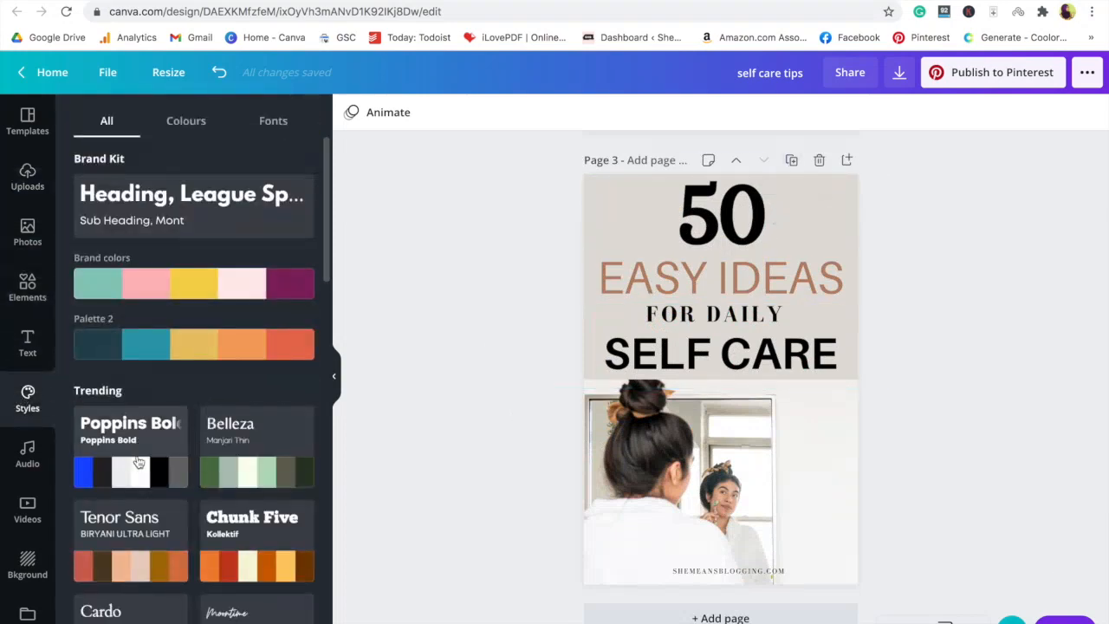
left_click(27, 293)
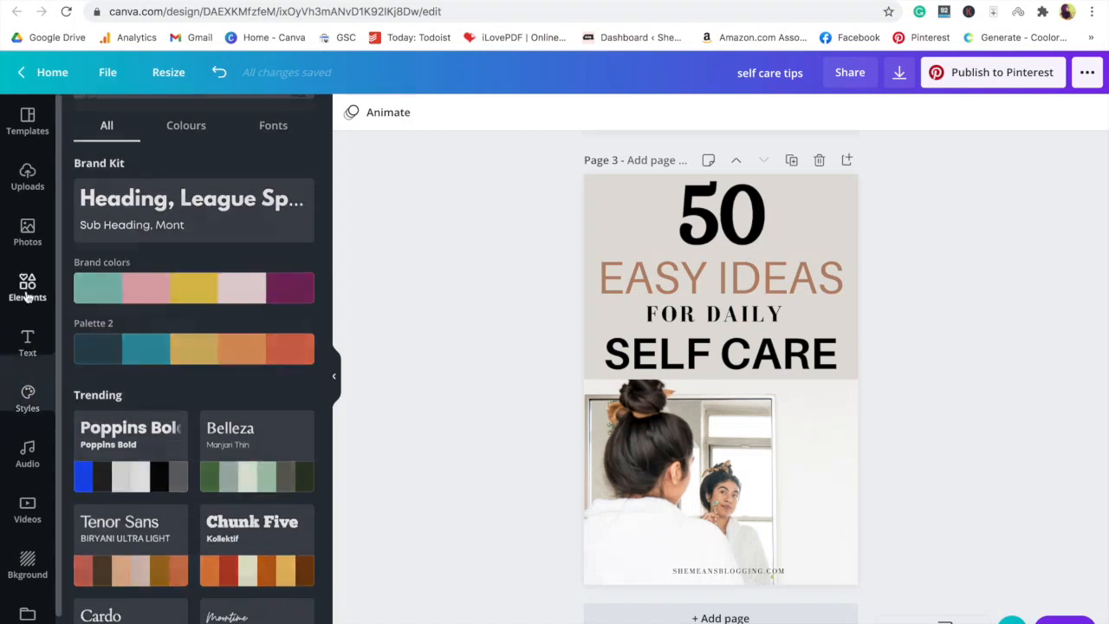
left_click(199, 121)
type("arrow")
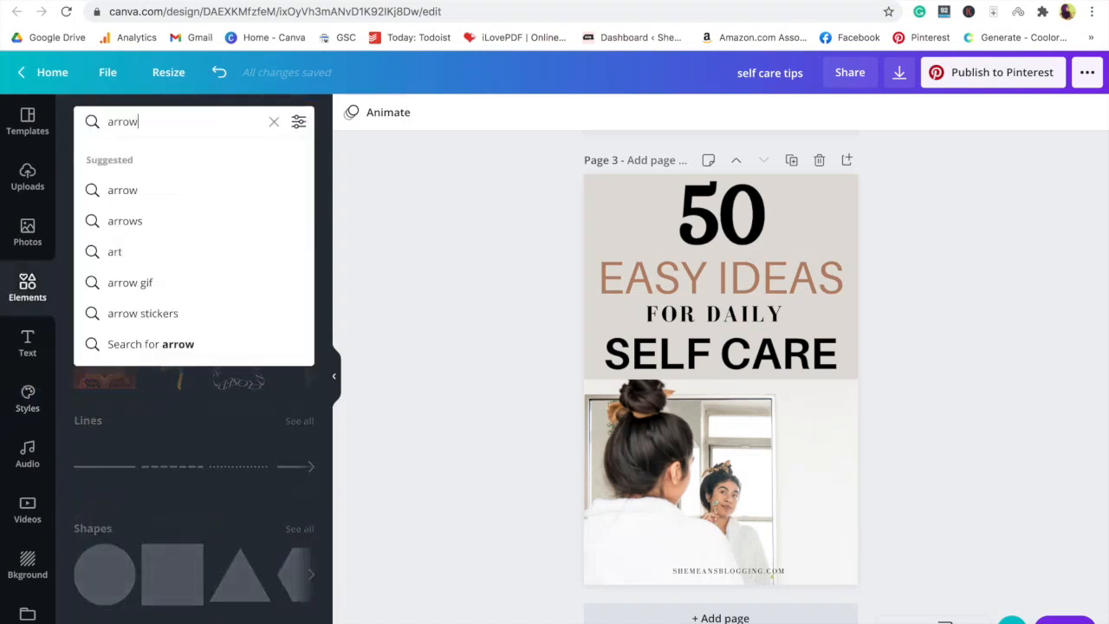
key("Return")
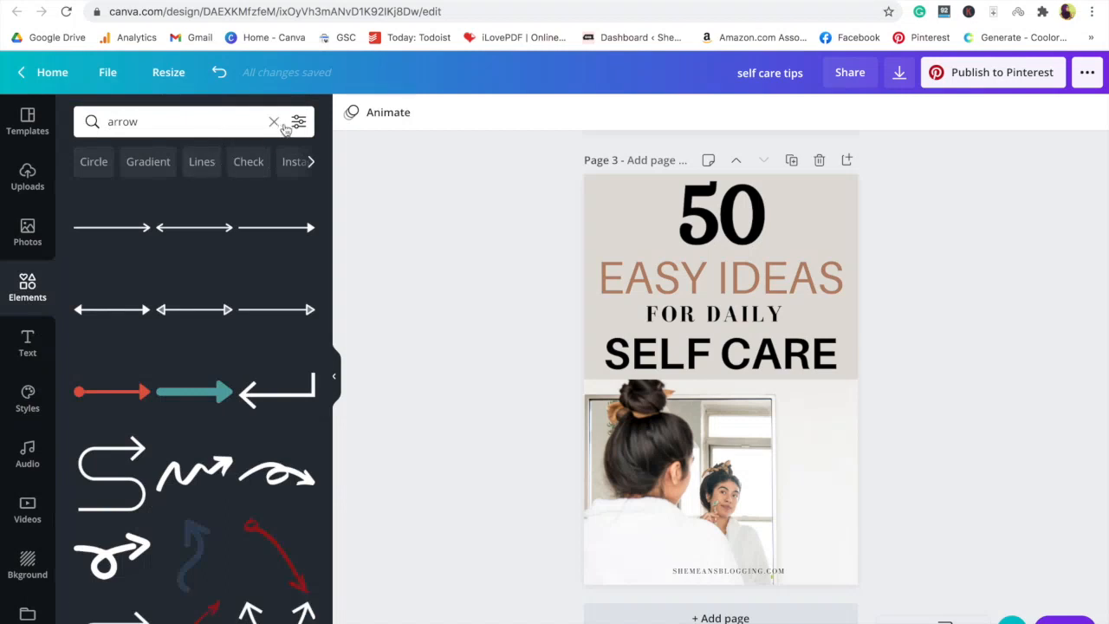
scroll(208, 563, "down", 10)
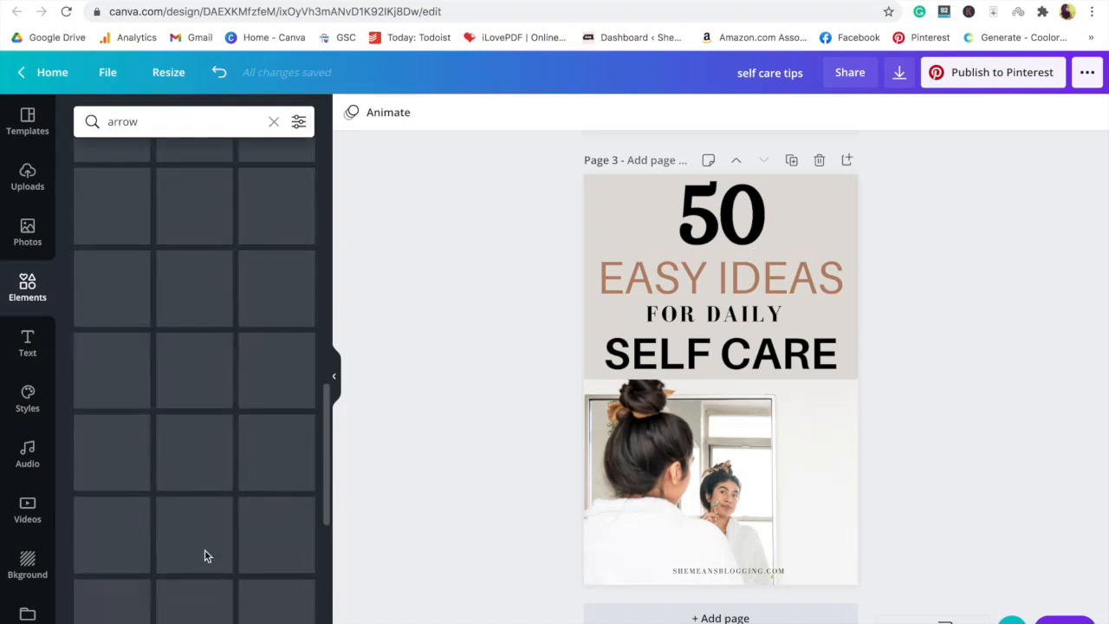
scroll(183, 288, "up", 1)
left_click(183, 320)
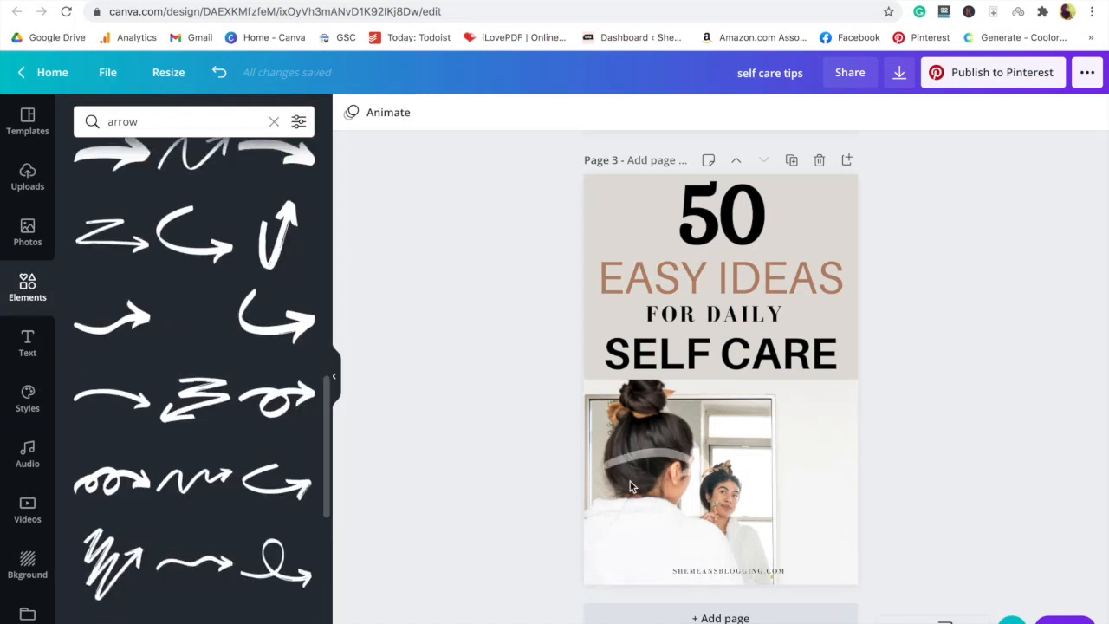
Step: Recolour the arrow with the brown document colour and rotate it to point left
left_click(351, 112)
left_click(132, 266)
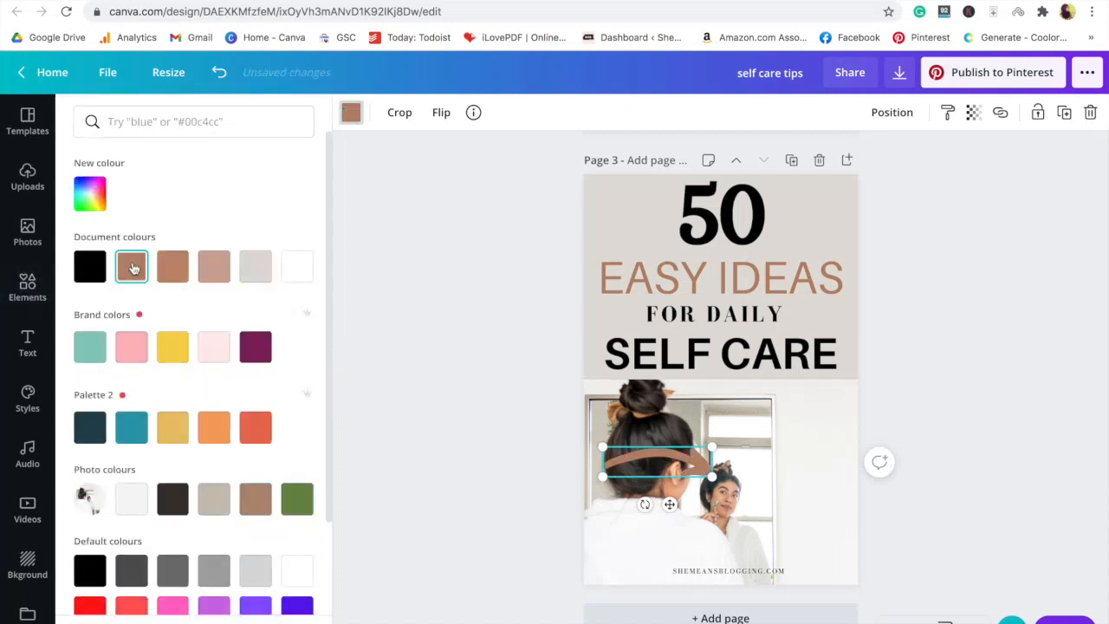
left_click_drag(645, 503, 641, 385)
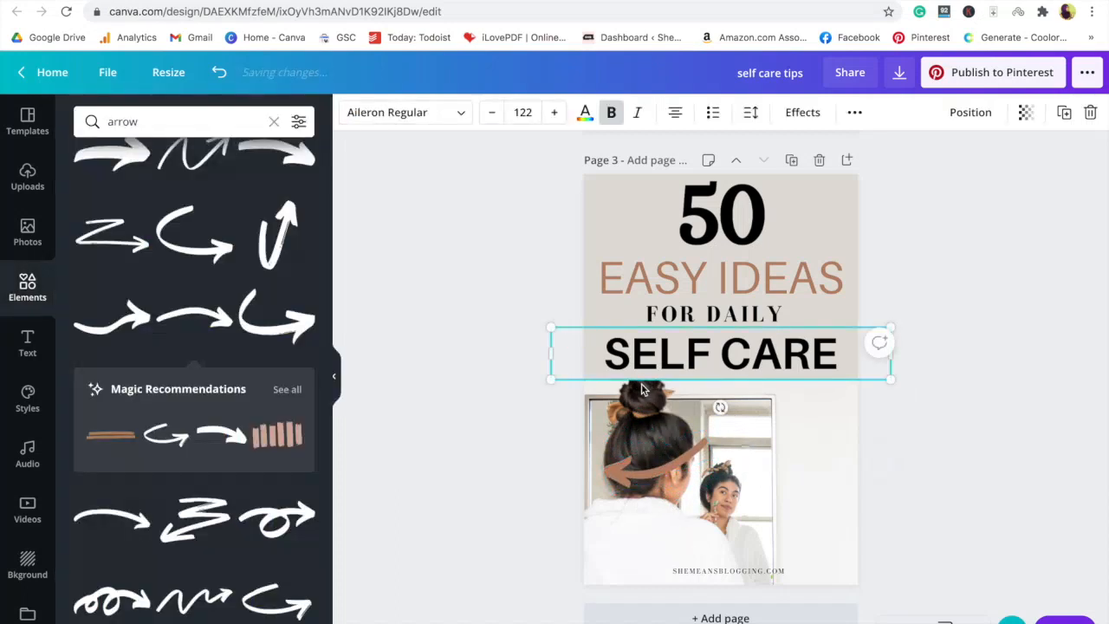
Step: Move the brown arrow right of the mirror on page 3 and rotate it to point up and left toward the heading
left_click(693, 436)
left_click_drag(703, 429, 783, 404)
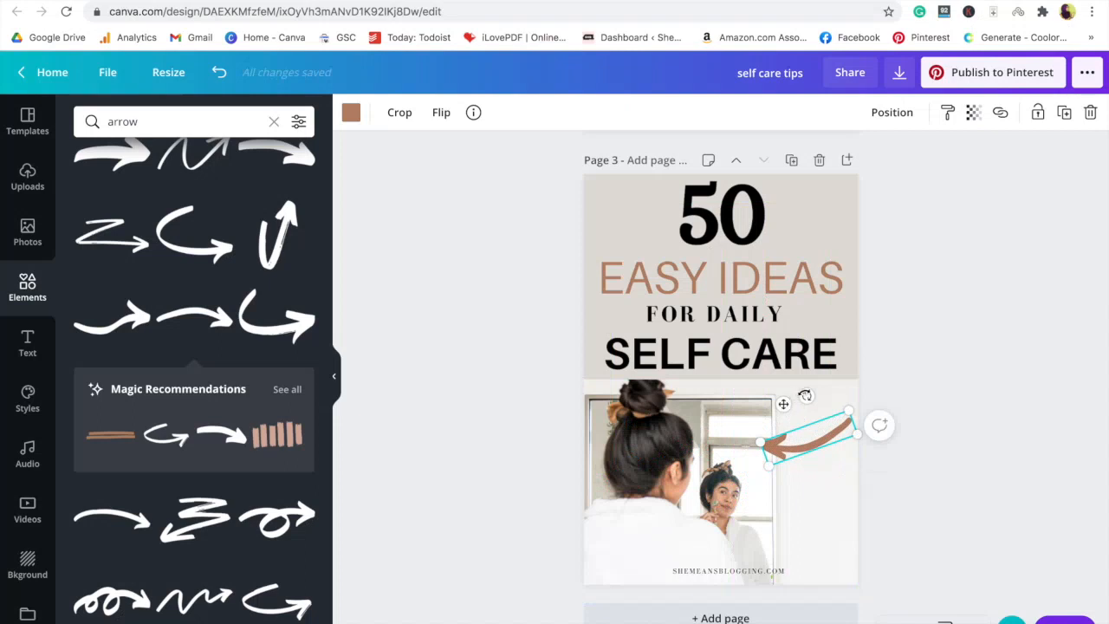
left_click_drag(805, 395, 858, 417)
left_click(935, 501)
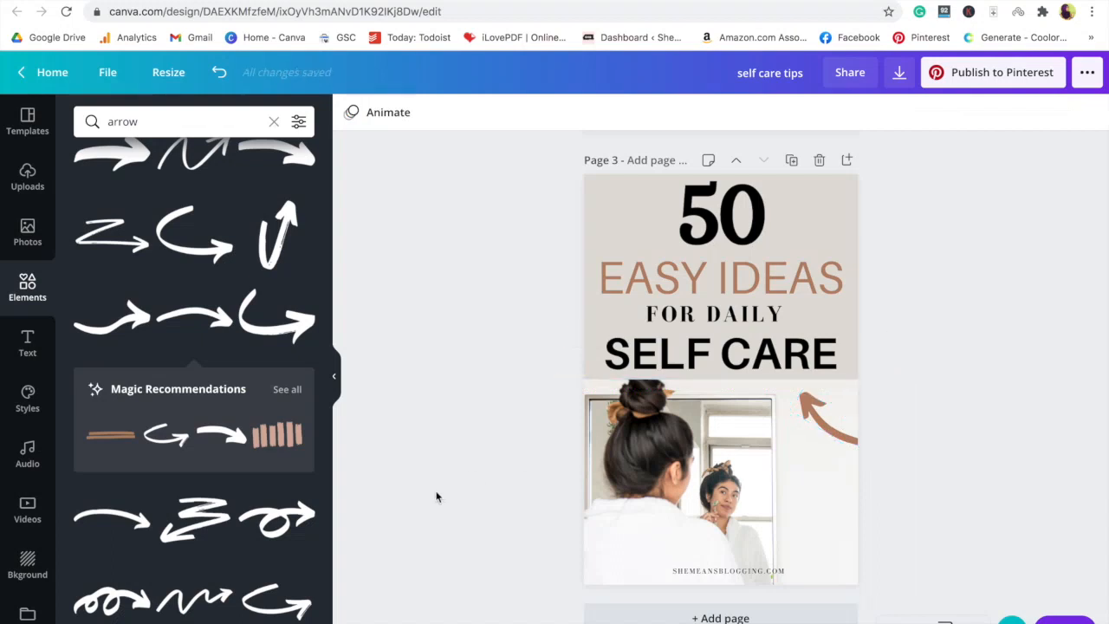
left_click(818, 424)
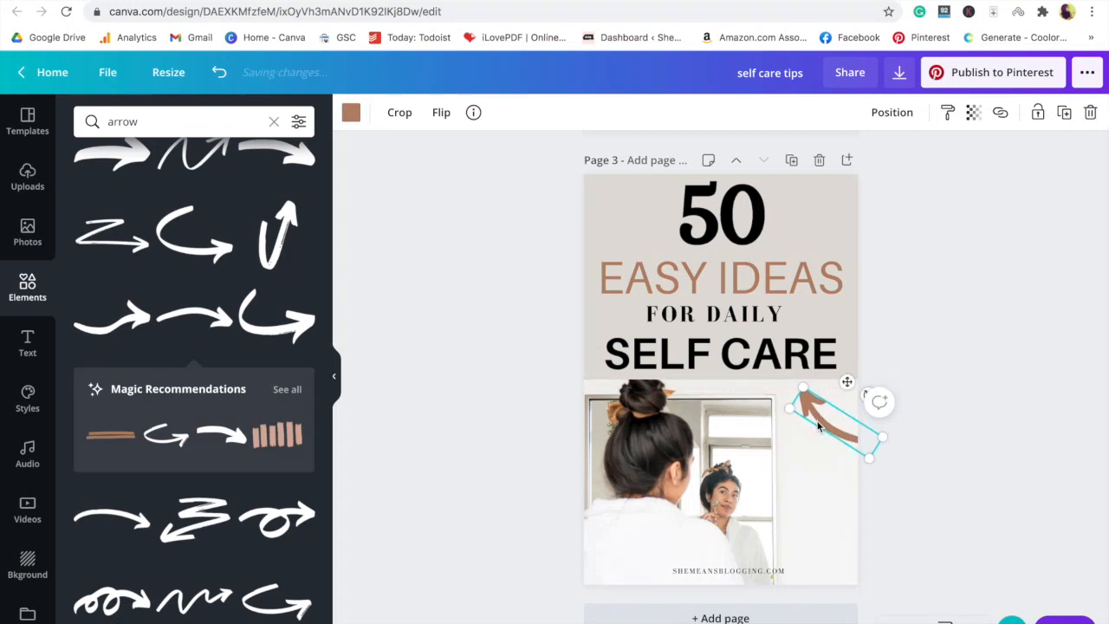
left_click(515, 404)
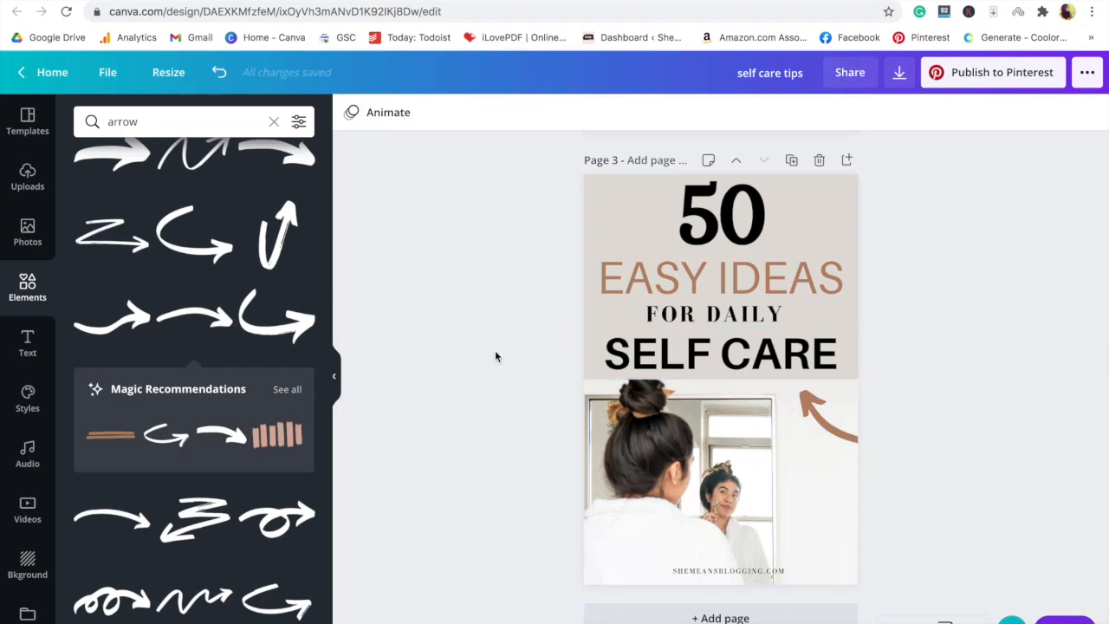
Step: Look over the existing pins and duplicate page 1 as the base for another variation
scroll(495, 355, "up", 10)
scroll(494, 355, "down", 3)
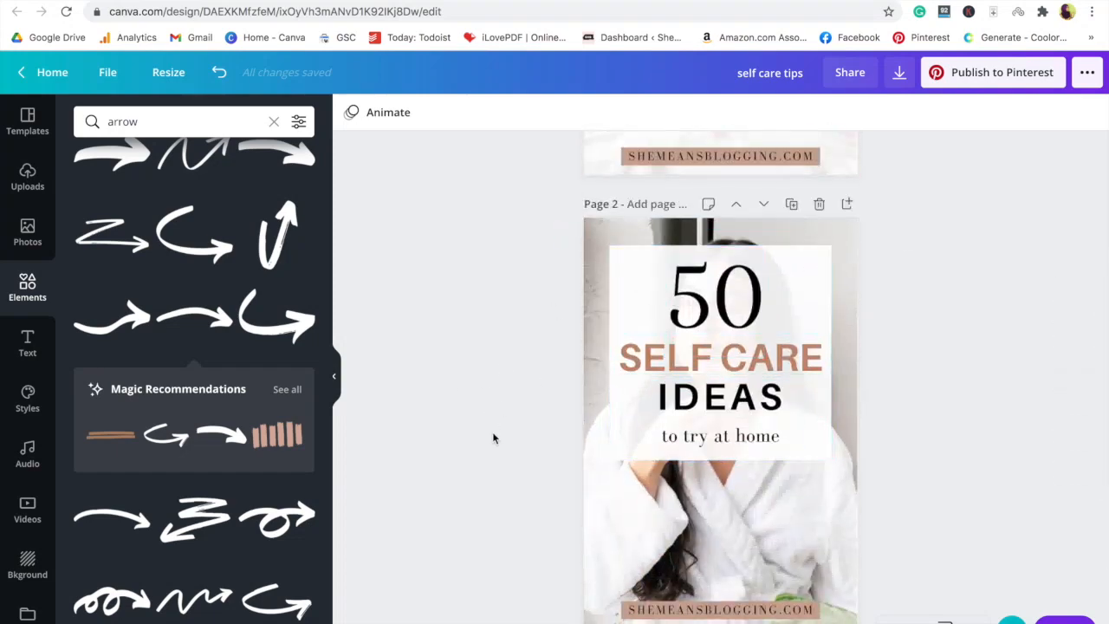
scroll(483, 350, "up", 3)
scroll(483, 350, "up", 2)
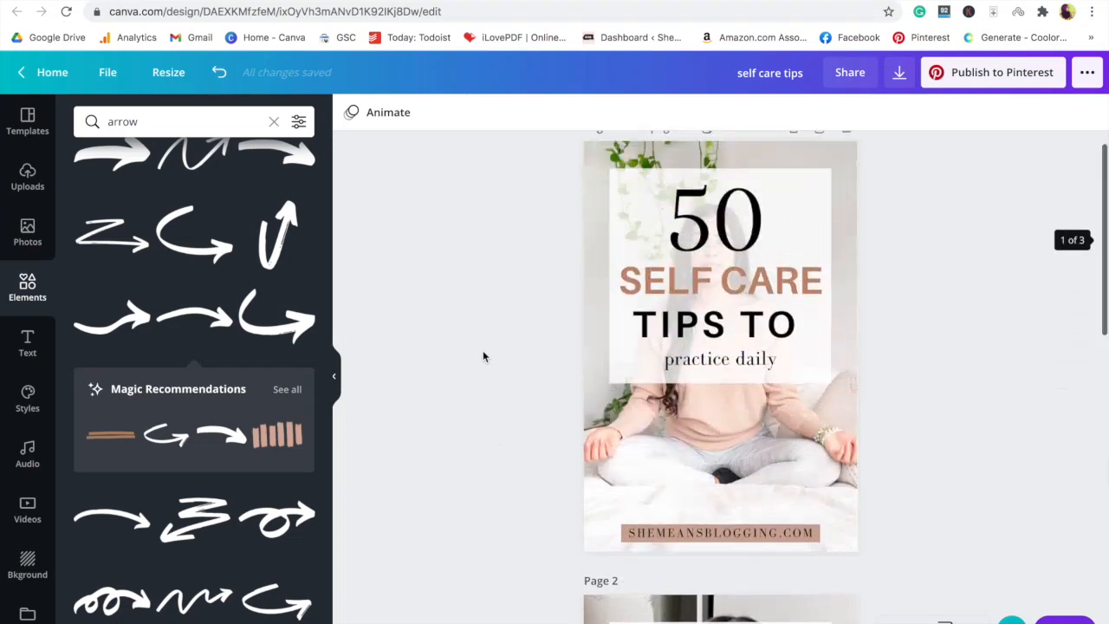
scroll(511, 416, "down", 5)
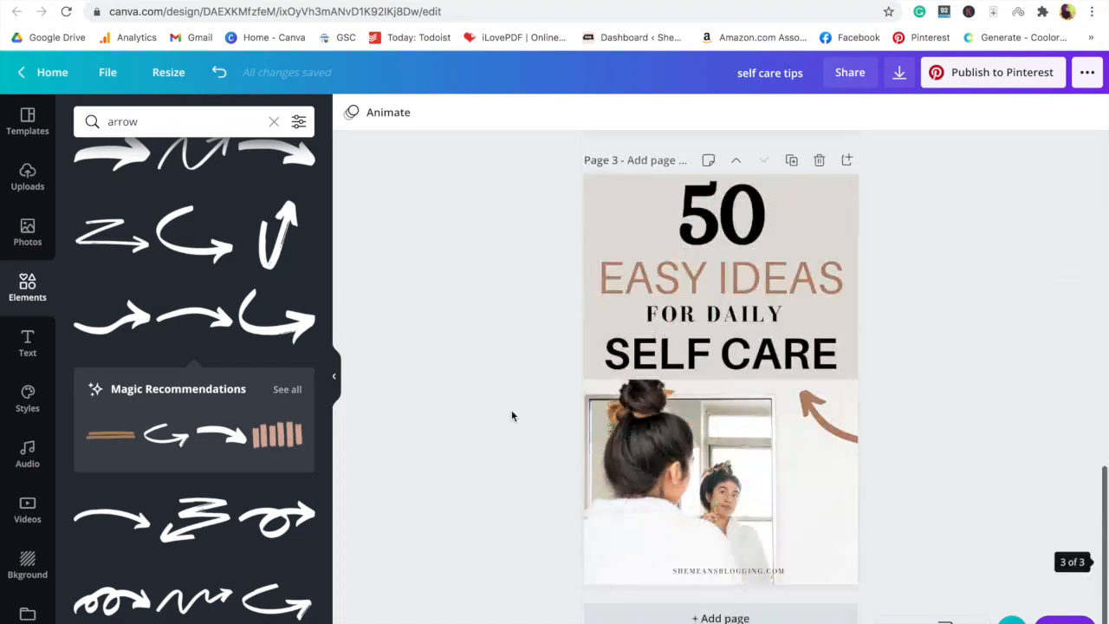
scroll(793, 182, "up", 5)
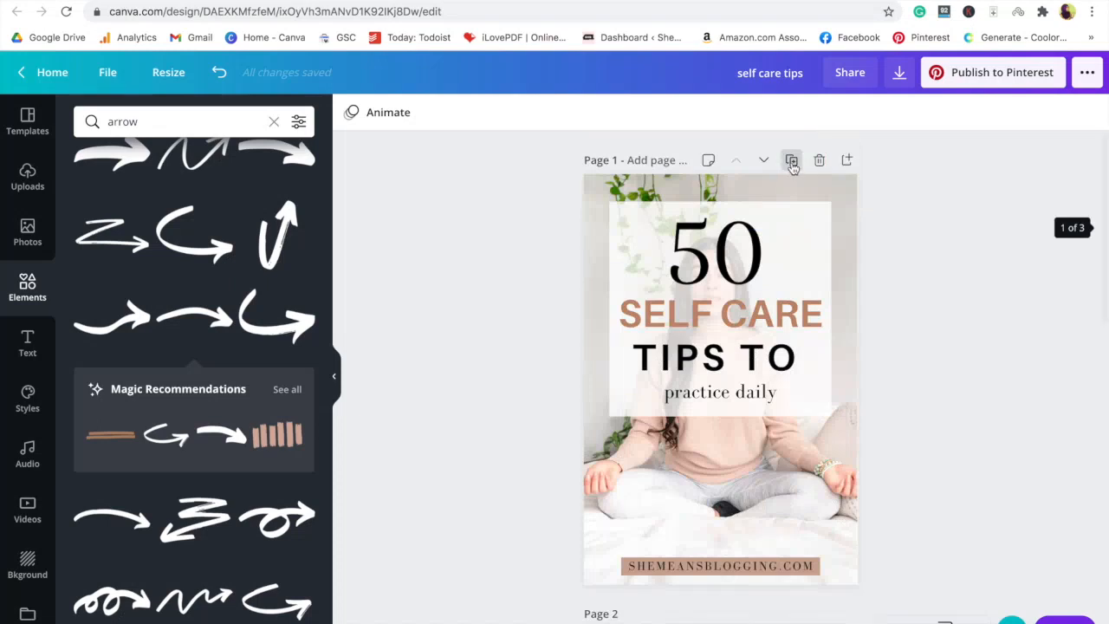
left_click(791, 159)
Step: Stretch the white box on the duplicated page down to just above the website strip and check its transparency
scroll(792, 216, "down", 3)
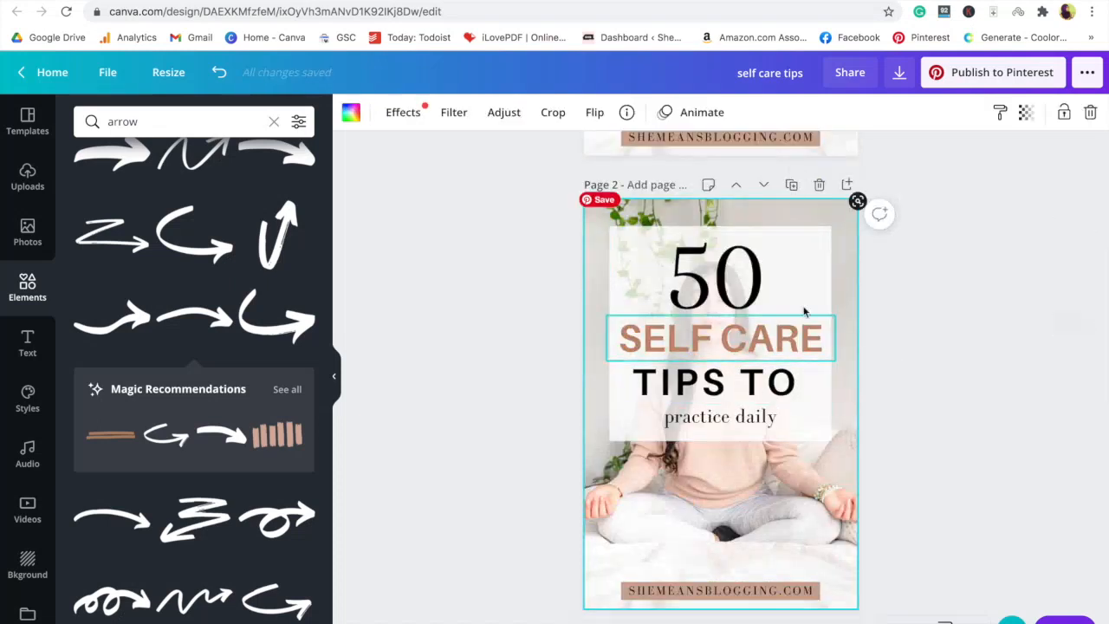
left_click(793, 272)
left_click_drag(720, 440, 722, 562)
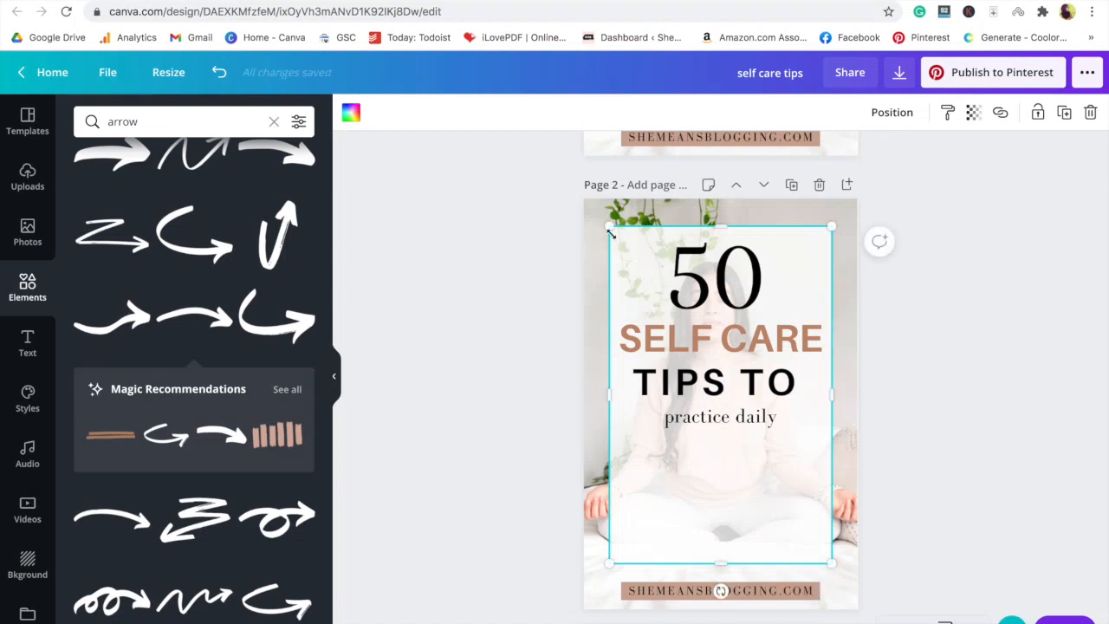
left_click(973, 113)
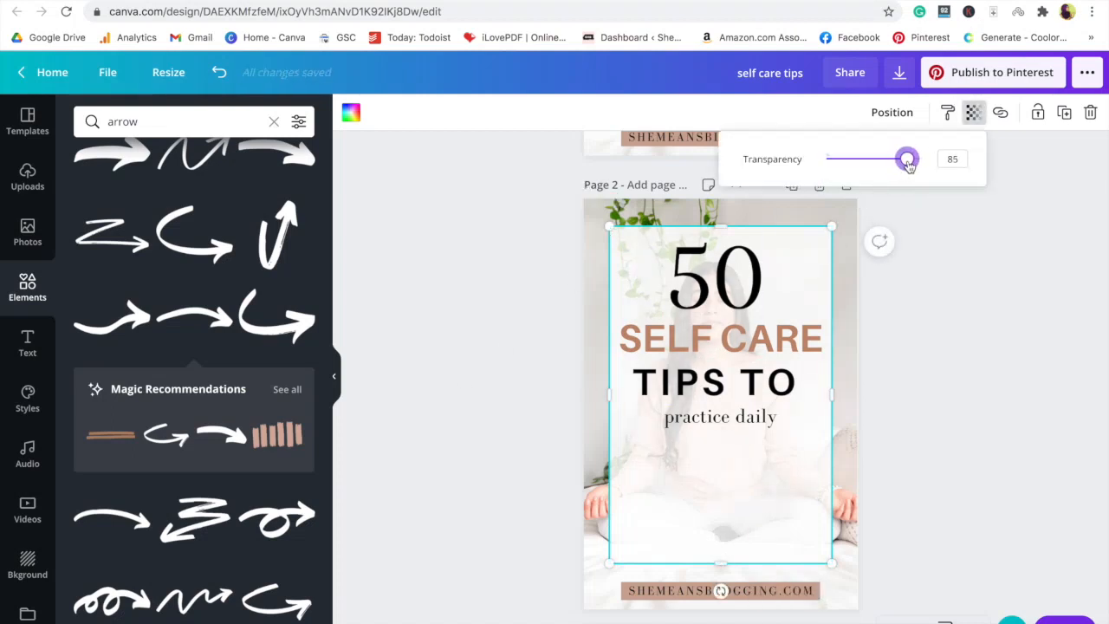
left_click(962, 343)
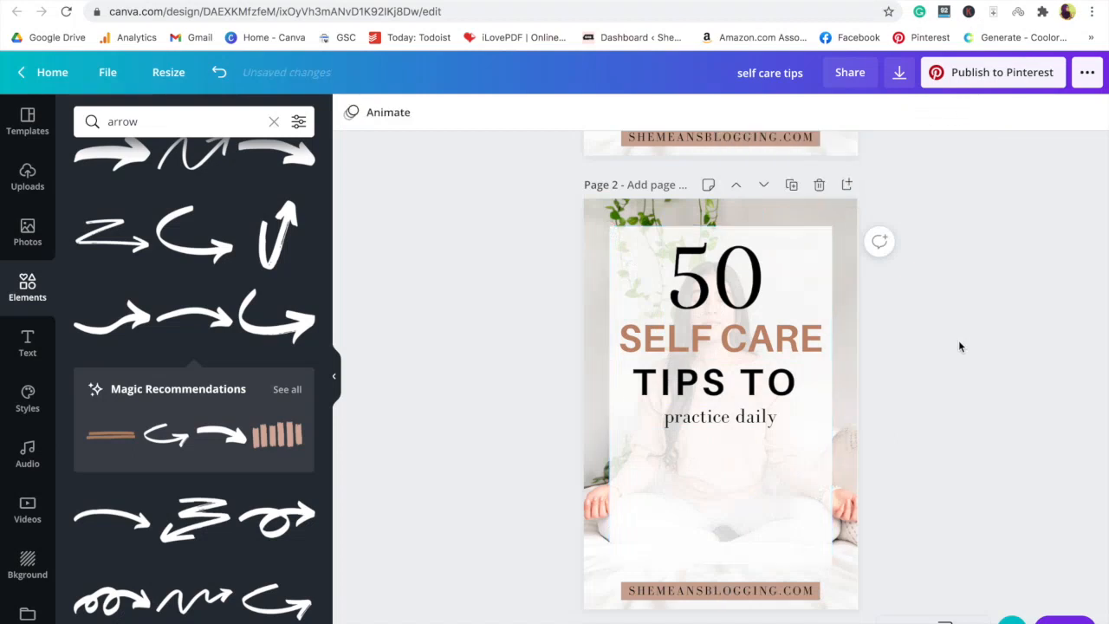
Step: Remove the brown strip behind the website name on page 2 and place the name, smaller, at the white box's lower end
left_click(715, 591)
left_click_drag(625, 583, 733, 587)
left_click(736, 590)
key("Delete")
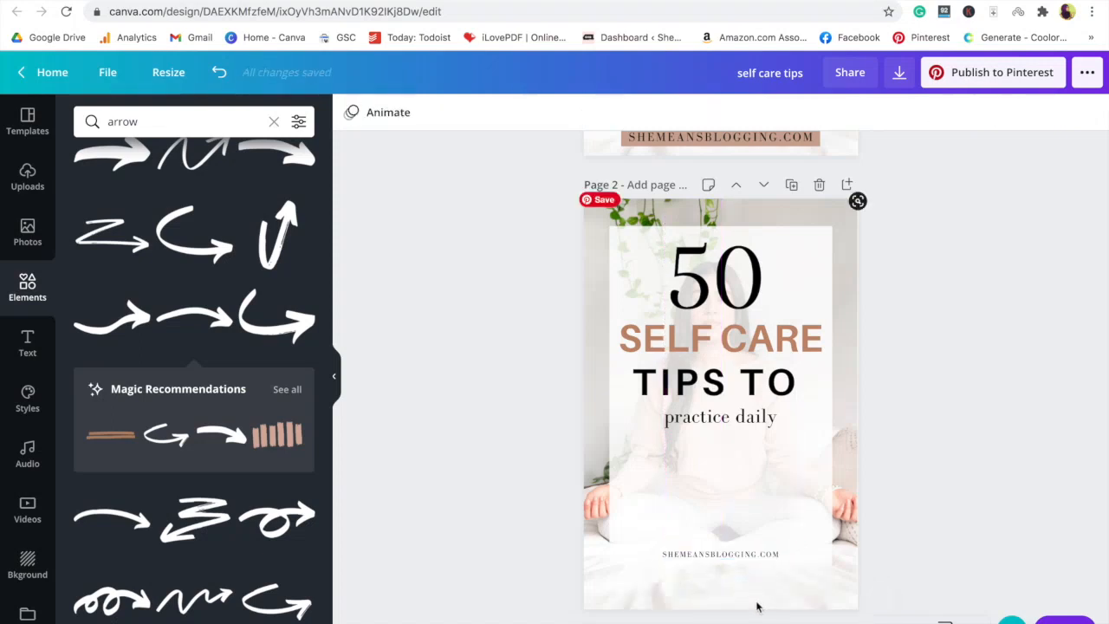
Step: Shift "practice daily", "TIPS TO" and "SELF CARE" further down within the white box on page 2
left_click_drag(730, 423, 730, 491)
left_click_drag(726, 374, 726, 479)
left_click(609, 317)
left_click_drag(754, 325, 754, 348)
Step: Move the "50" heading on page 2 slightly lower and make it bold
left_click(732, 303)
left_click_drag(732, 303, 733, 318)
double_click(732, 311)
left_click(612, 114)
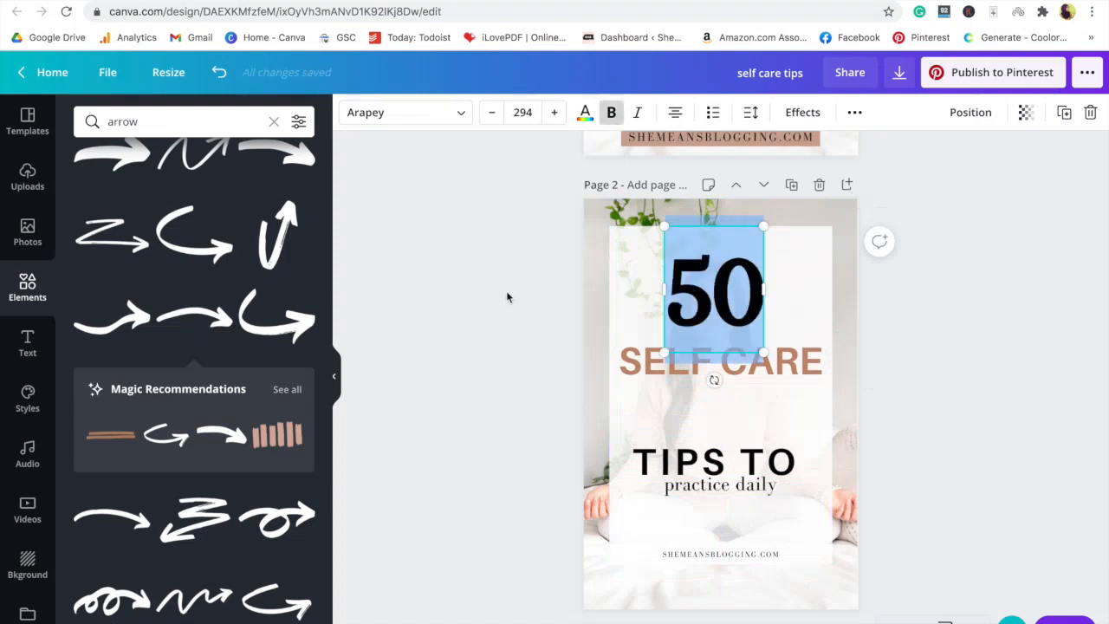
left_click(507, 296)
Step: Enlarge "TIPS TO", place it directly below "SELF CARE" and set "practice daily" centred beneath it
left_click(778, 364)
left_click(752, 462)
left_click_drag(750, 412, 750, 414)
left_click_drag(585, 392, 550, 383)
left_click(494, 460)
left_click_drag(724, 433, 757, 430)
left_click_drag(719, 483, 750, 443)
left_click(493, 493)
Step: Duplicate the "practice daily" text and place the copy above the website name on page 2
left_click(777, 445)
left_click(1065, 112)
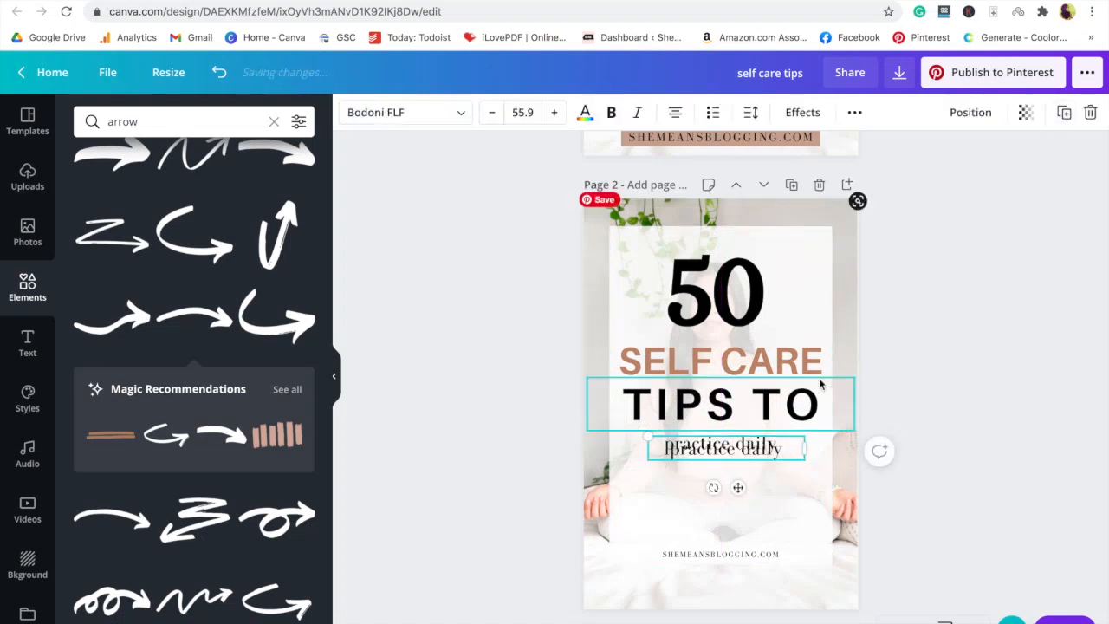
left_click_drag(756, 448, 753, 514)
Step: Try a call to action about checking out easy self care tips in the copied text
double_click(753, 514)
type("Check out easy self care tips he")
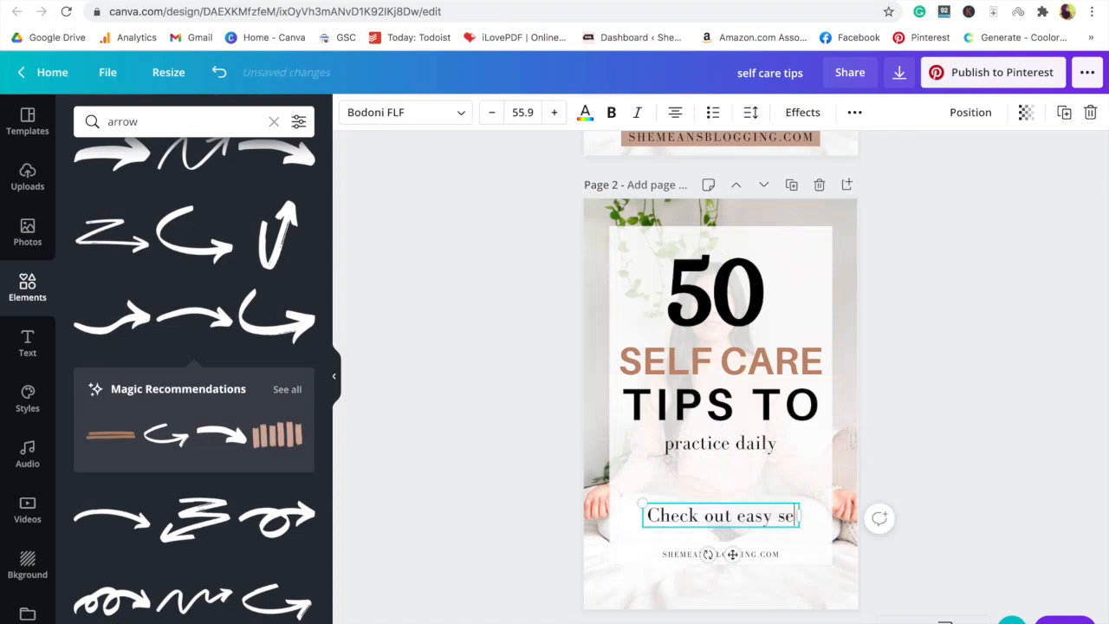
key("BackSpace")
key("BackSpace")
type("lick to check")
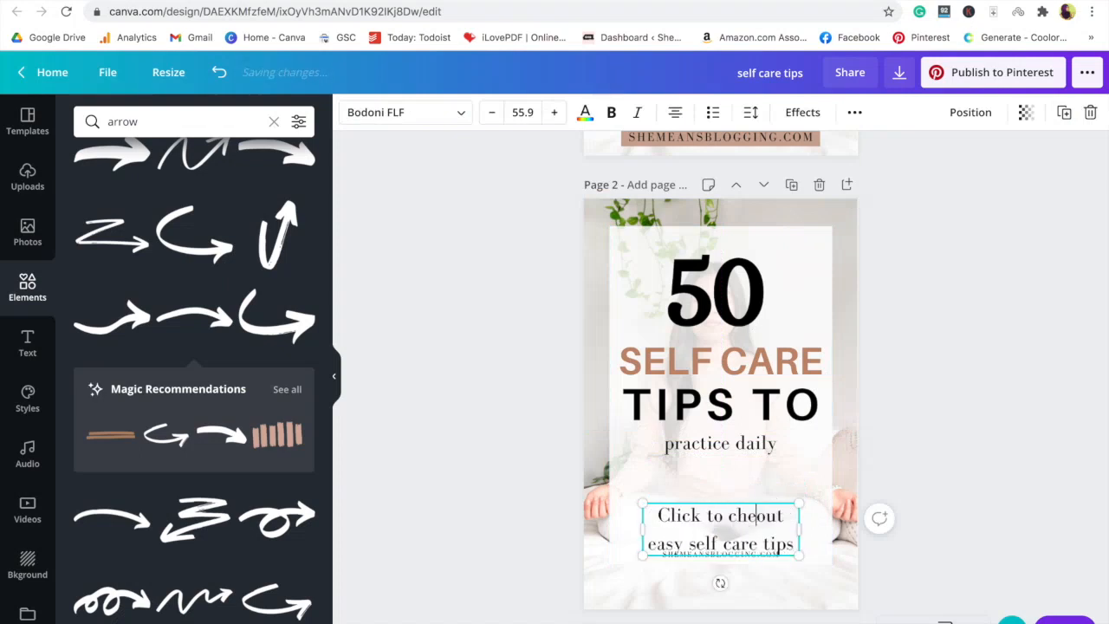
Step: Widen the copied text box and replace its wording with "Click to download a free self care tips checklist"
left_click_drag(778, 544, 610, 530)
key("super+a")
type("Chec")
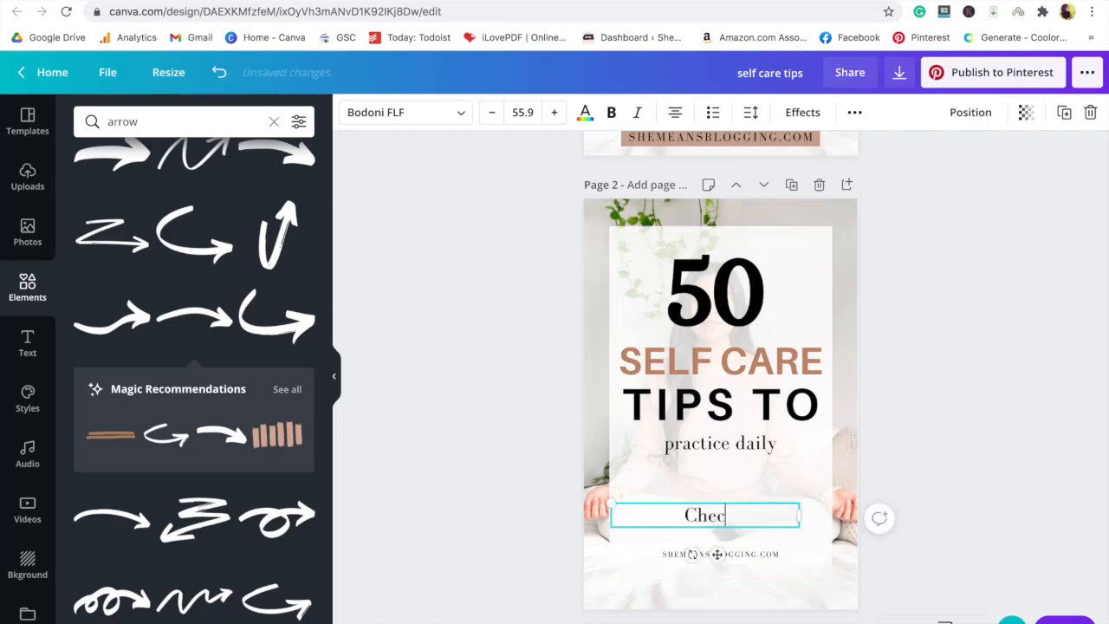
type("k out a free self care tips checklist")
left_click_drag(619, 515, 703, 515)
type("Click to download")
Step: Shrink the checklist text to two centred lines inside the white box, with the website name moved below the box
left_click_drag(611, 529, 649, 515)
mouse_move(745, 537)
left_mouse_down()
mouse_move(747, 512)
mouse_move(745, 537)
left_mouse_up()
left_click(459, 509)
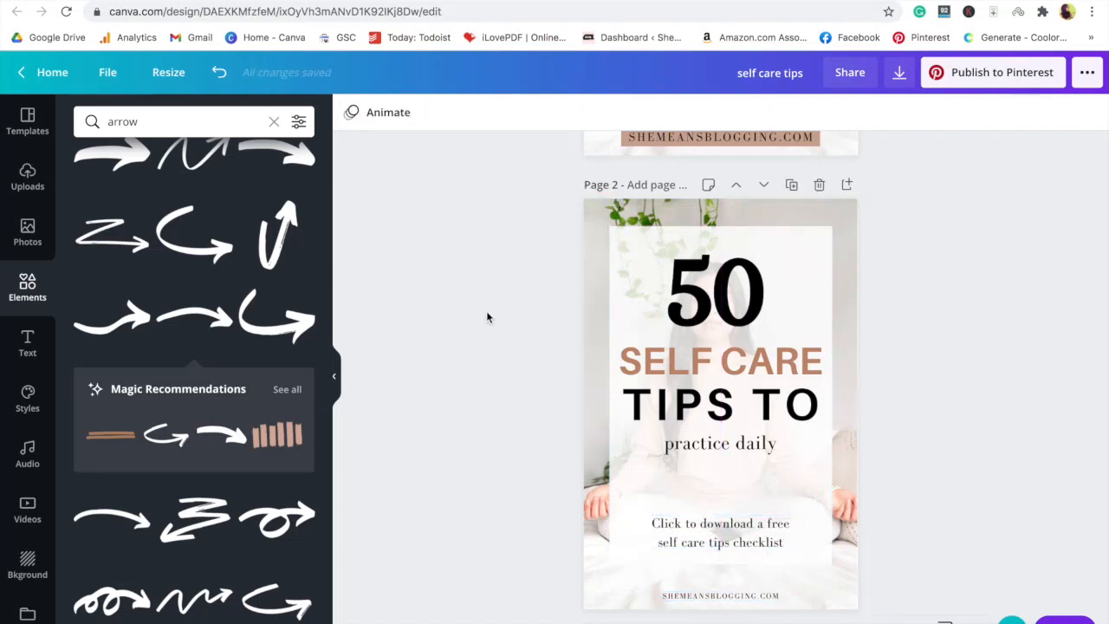
Step: Review pages 1 to 4 to compare the wording, layout and images of the pin variations
scroll(486, 312, "up", 5)
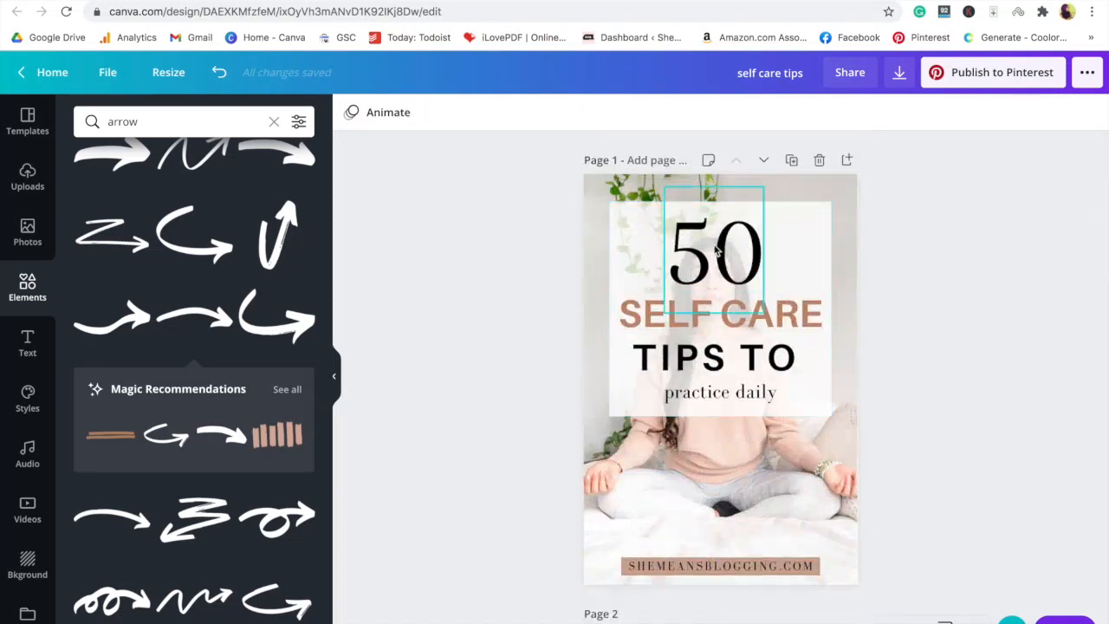
scroll(518, 433, "down", 5)
scroll(517, 430, "down", 10)
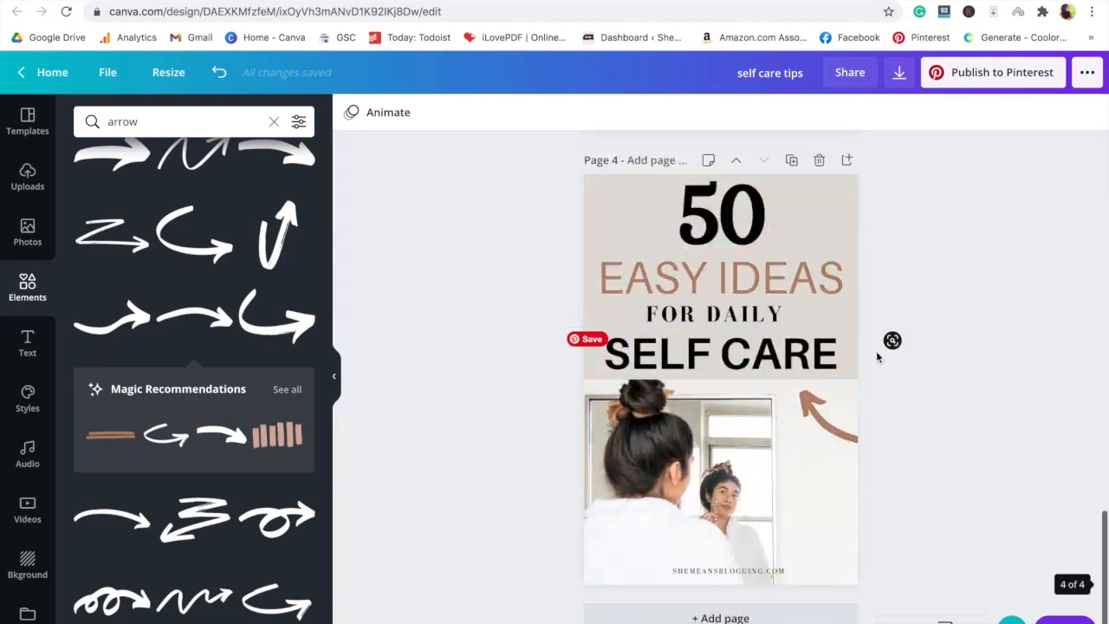
scroll(903, 273, "up", 10)
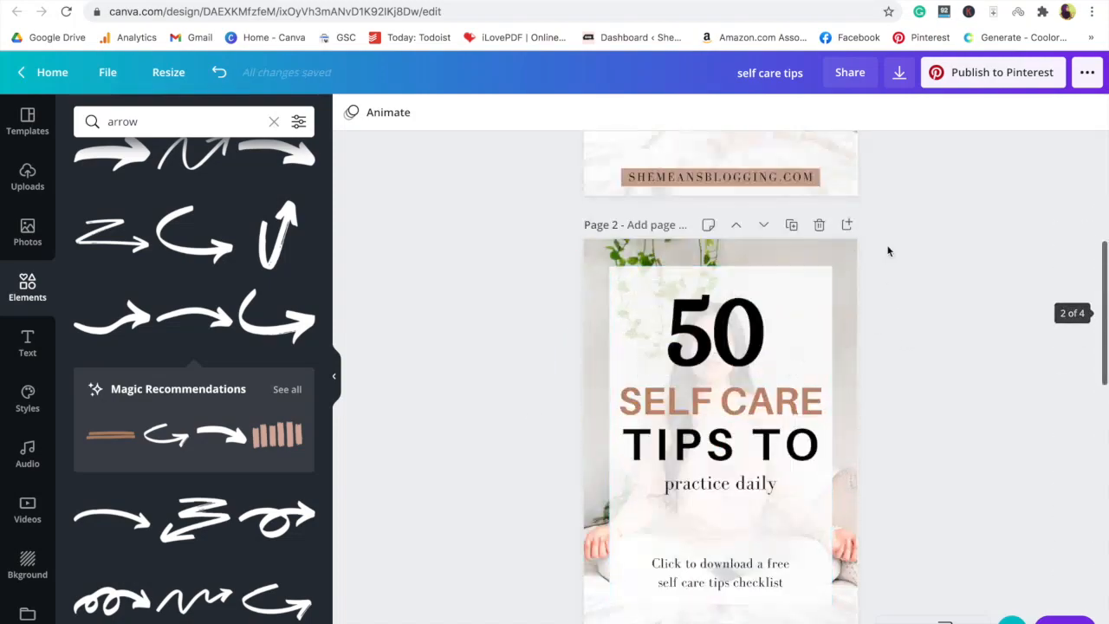
scroll(887, 247, "up", 5)
scroll(848, 411, "down", 15)
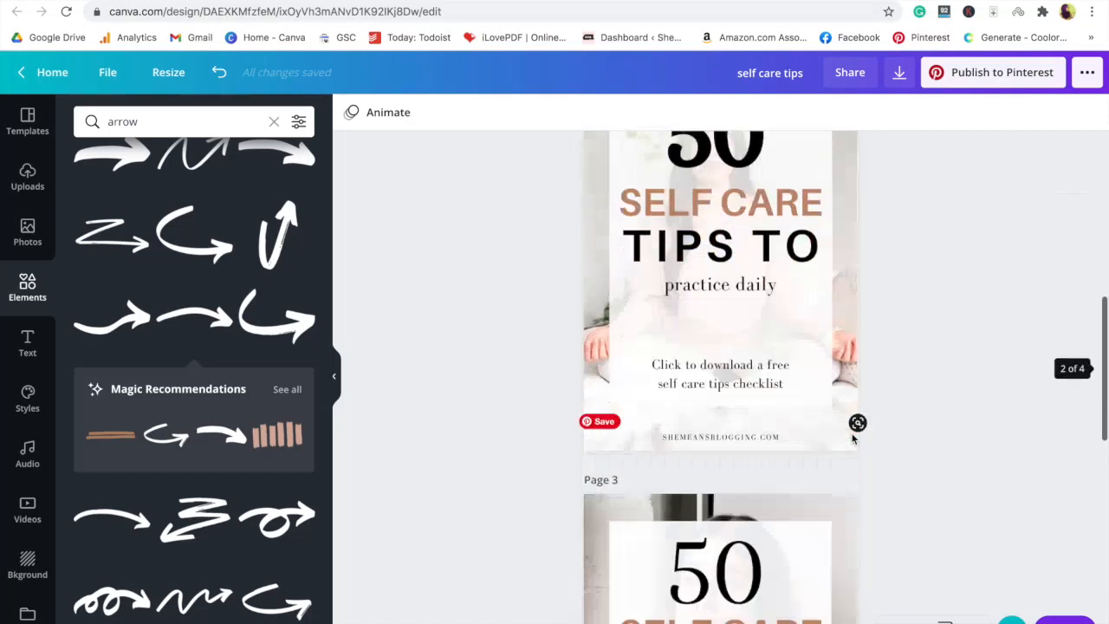
scroll(853, 439, "down", 3)
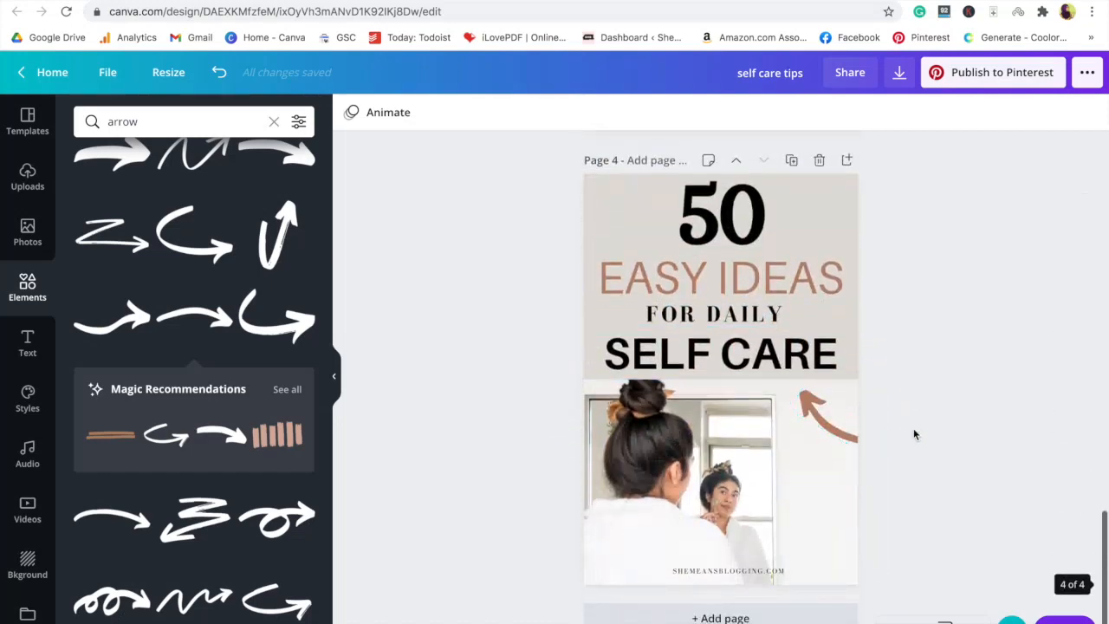
scroll(901, 260, "up", 18)
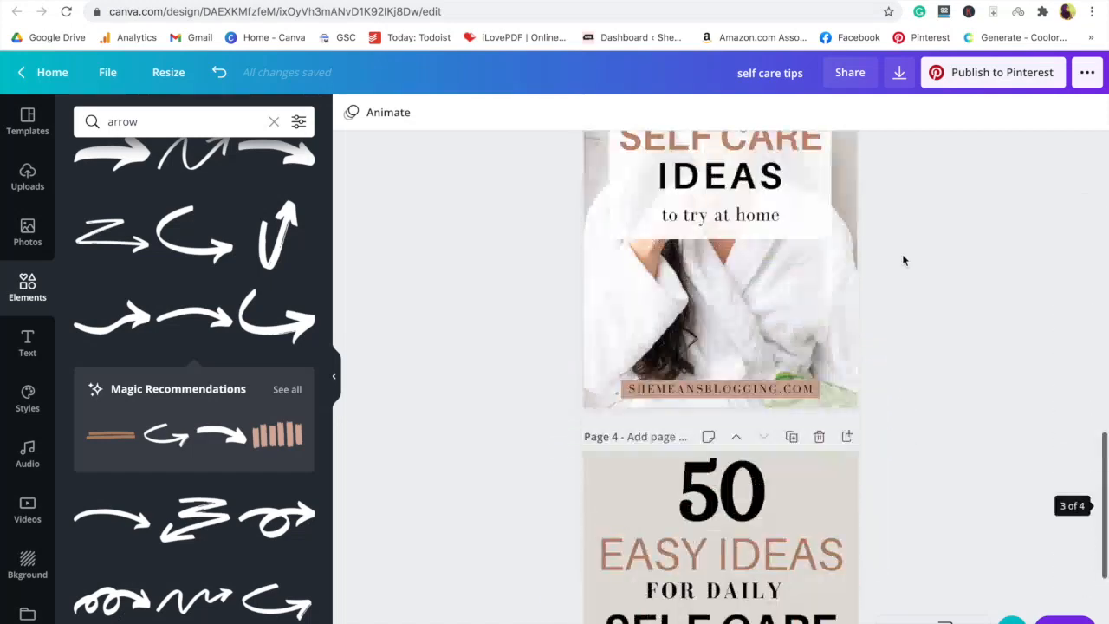